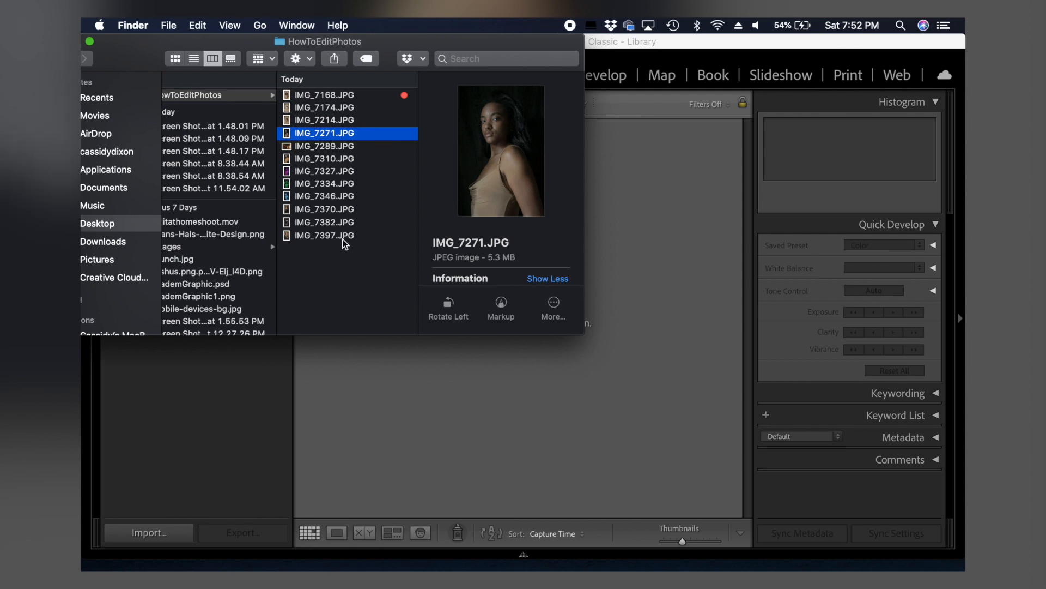
Step: Bring the HowToEditPhotos folder's 12 JPG photos into Lightroom Classic and import them by adding them to the catalog
click(342, 238)
shift+click(321, 94)
drag(321, 95, 618, 195)
click(682, 42)
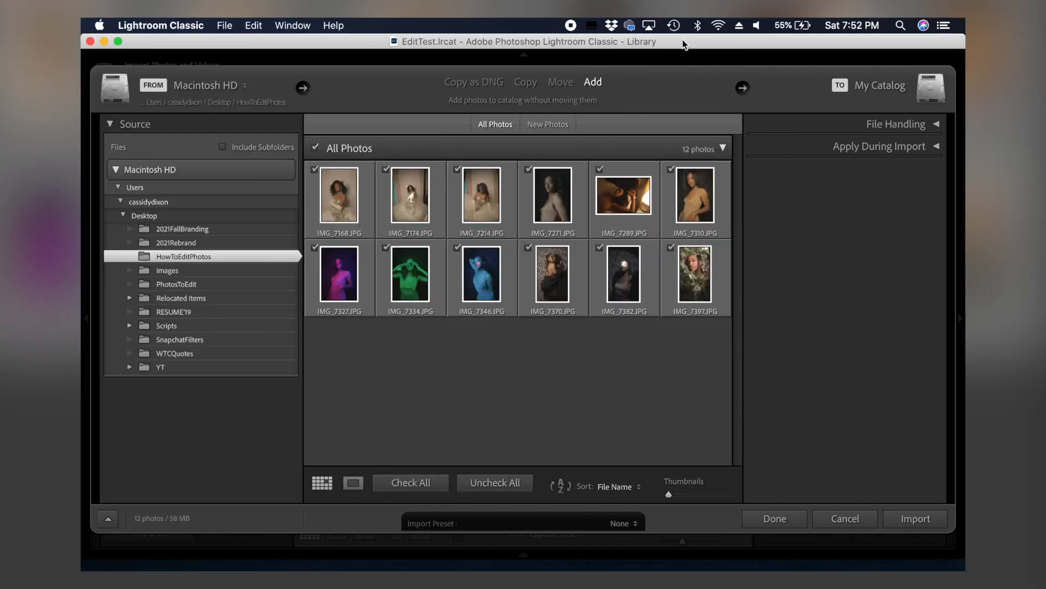
click(925, 518)
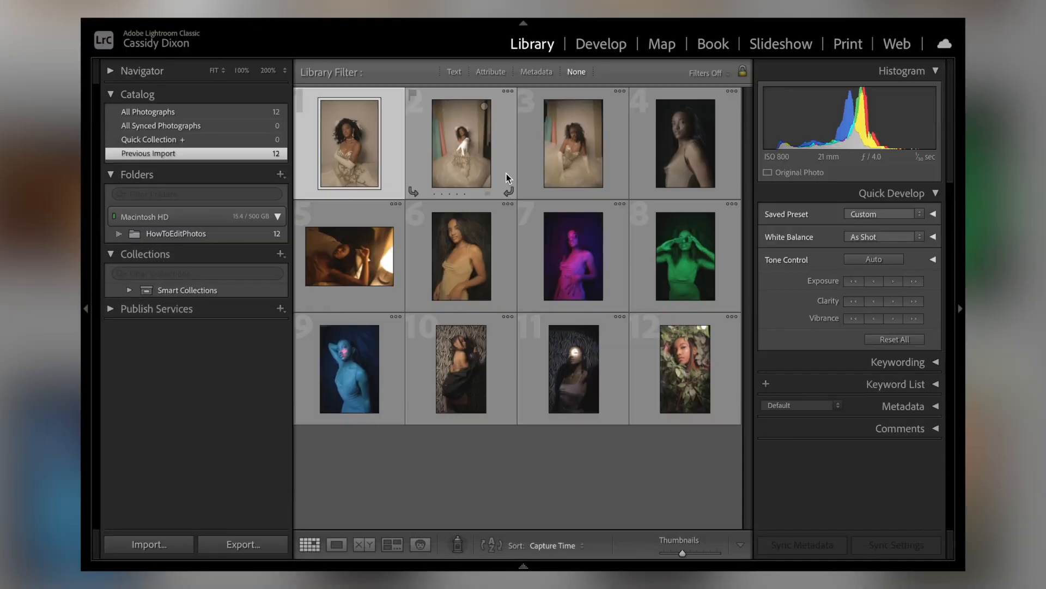
Step: Open the first photo, the portrait in the white gown, for developing and apply the SP-05 preset from the NATE group
mouse_move(594, 23)
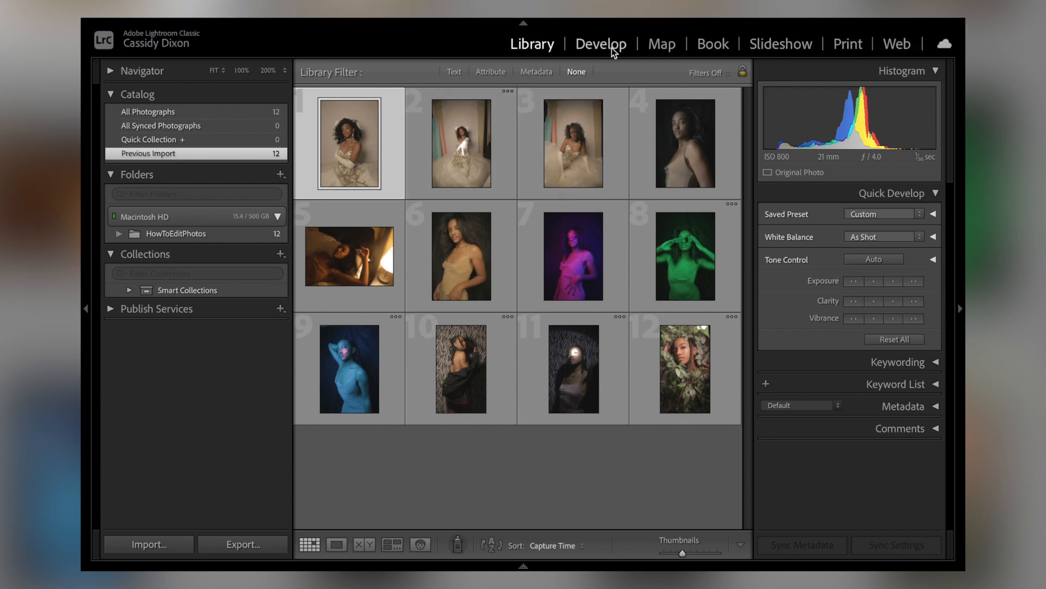
click(611, 46)
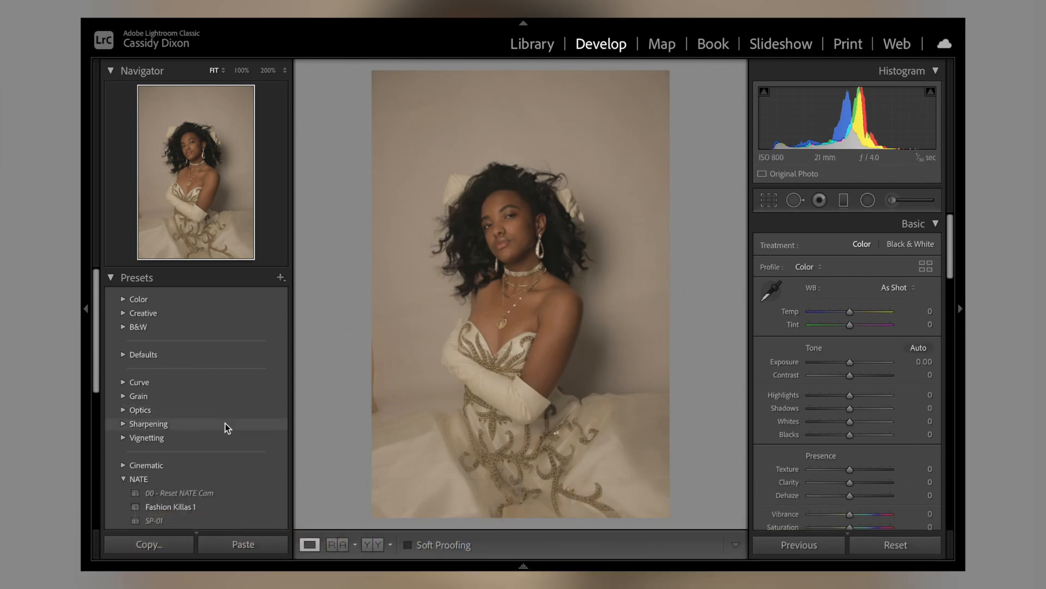
scroll(224, 423, down, 3)
scroll(225, 422, down, 2)
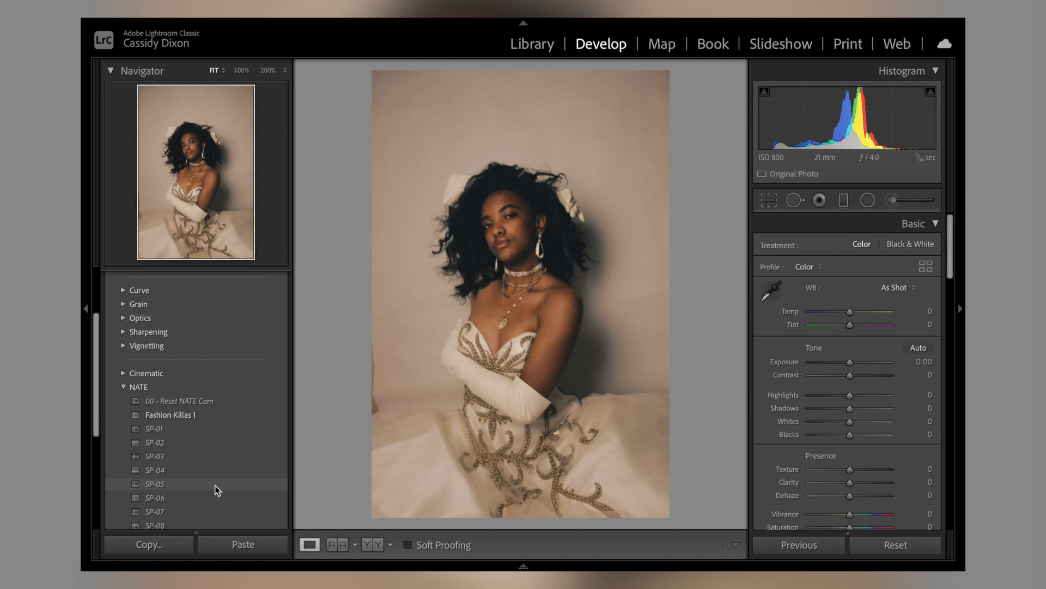
click(215, 485)
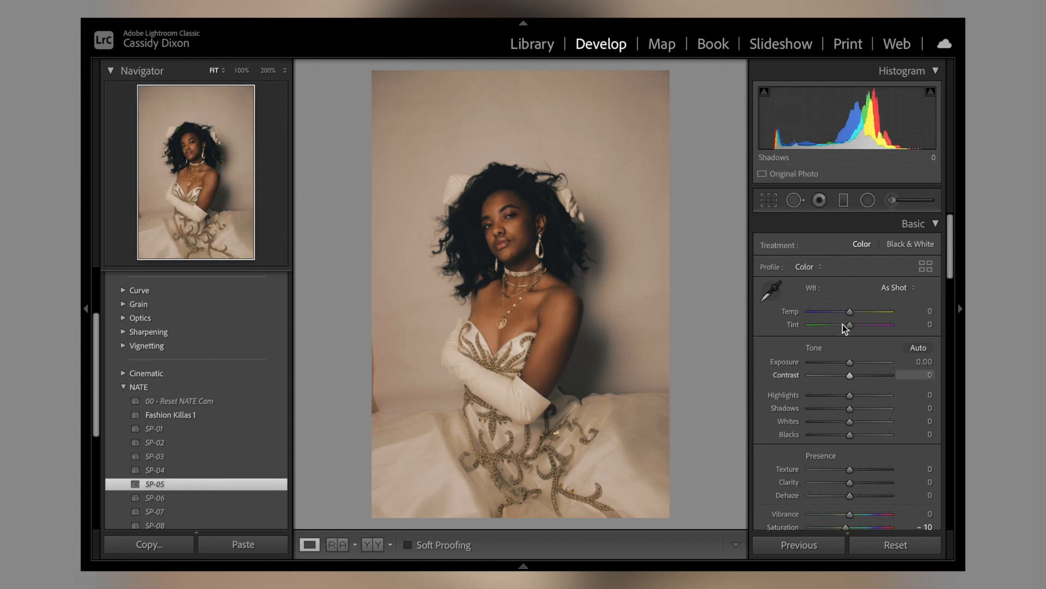
Step: Cool the photo's white balance by setting Temp to -9 and Tint to -2
scroll(860, 282, down, 1)
scroll(860, 281, up, 1)
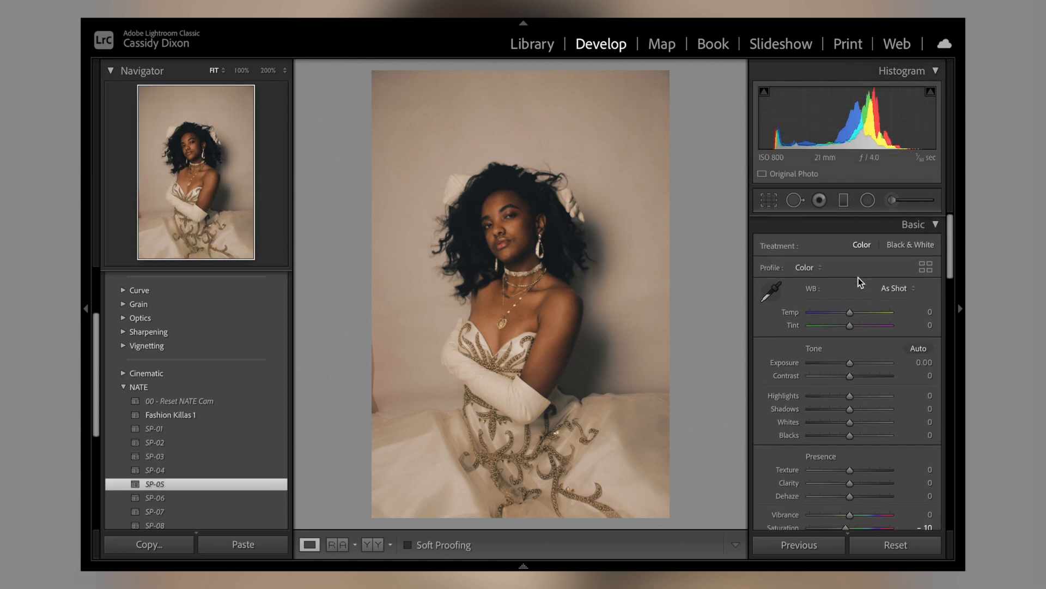
scroll(860, 282, down, 3)
scroll(858, 277, down, 15)
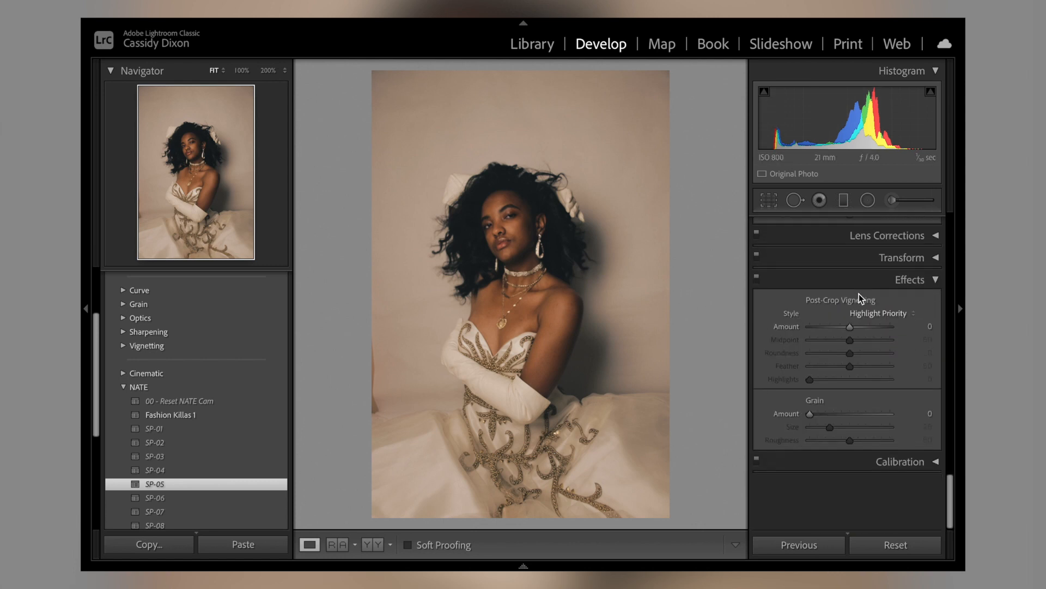
scroll(859, 293, up, 5)
scroll(859, 293, up, 10)
scroll(859, 293, down, 1)
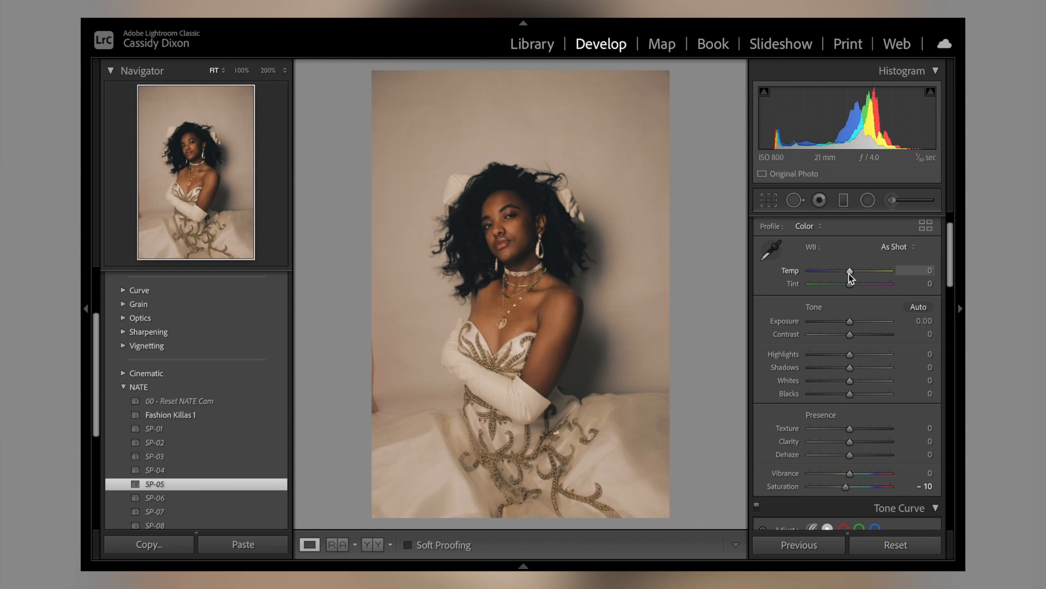
drag(850, 271, 844, 268)
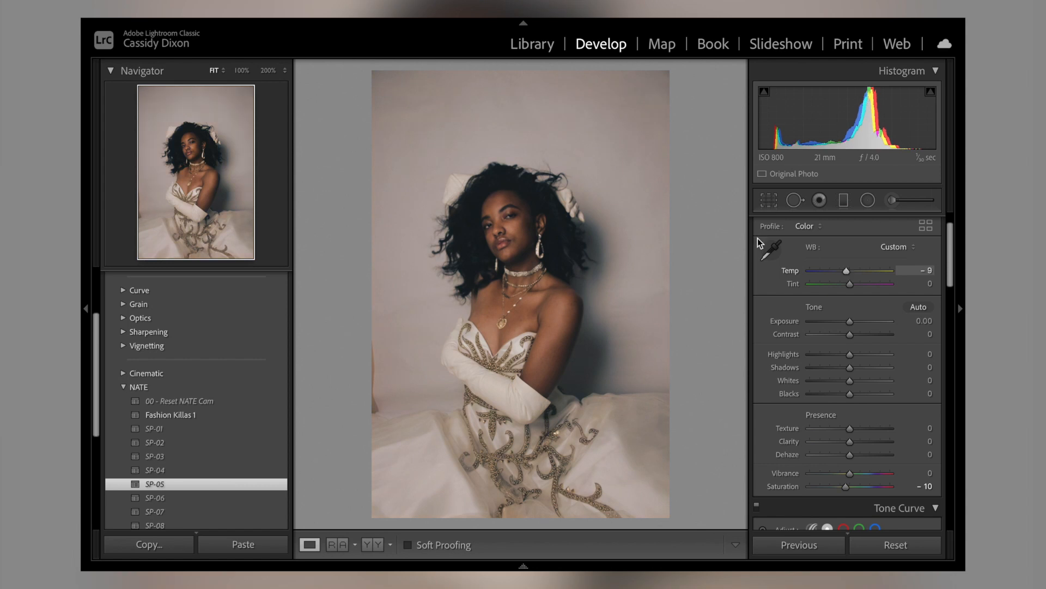
drag(848, 273, 848, 274)
drag(849, 286, 849, 286)
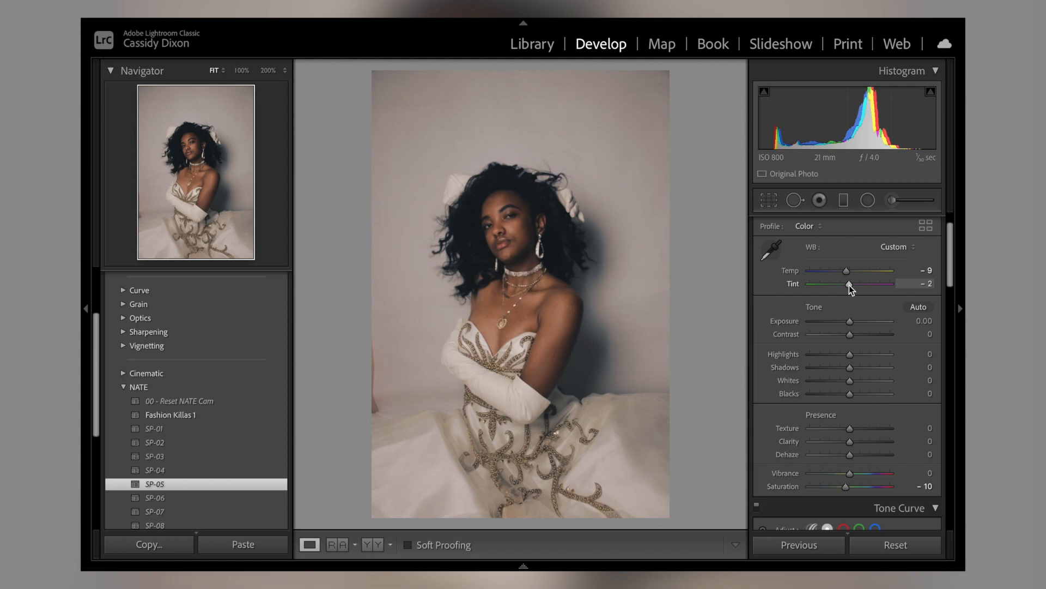
Step: Brighten the portrait by setting Exposure to +0.55, keeping Contrast at 0
scroll(849, 286, down, 3)
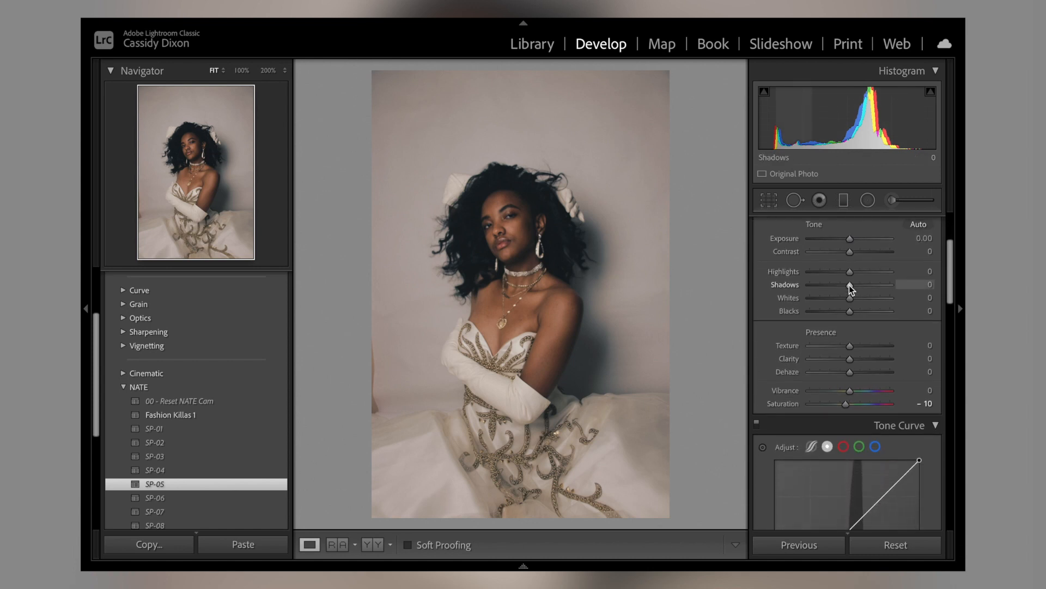
scroll(849, 285, up, 3)
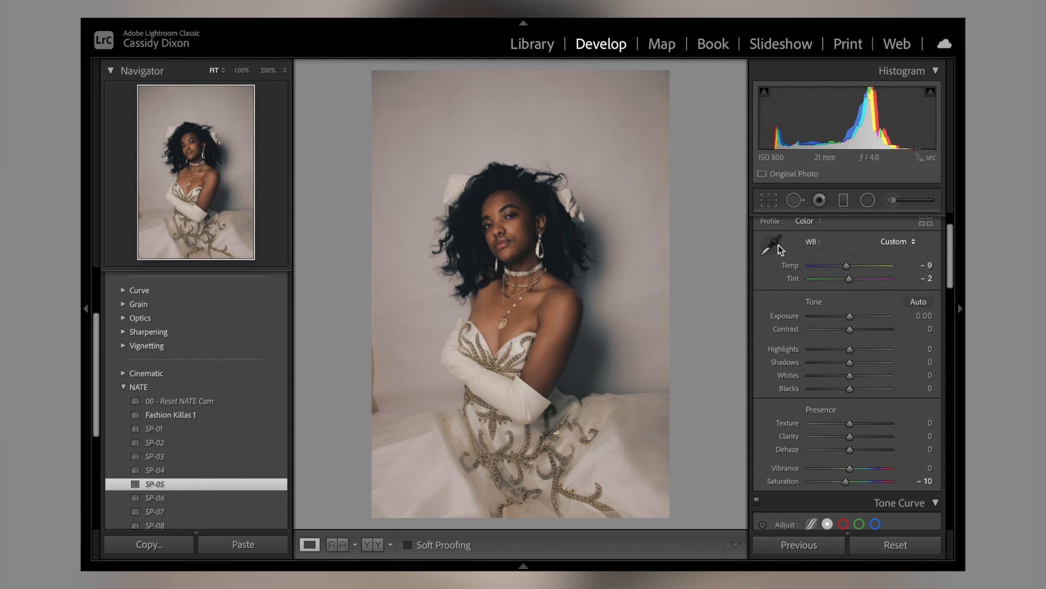
scroll(855, 259, down, 1)
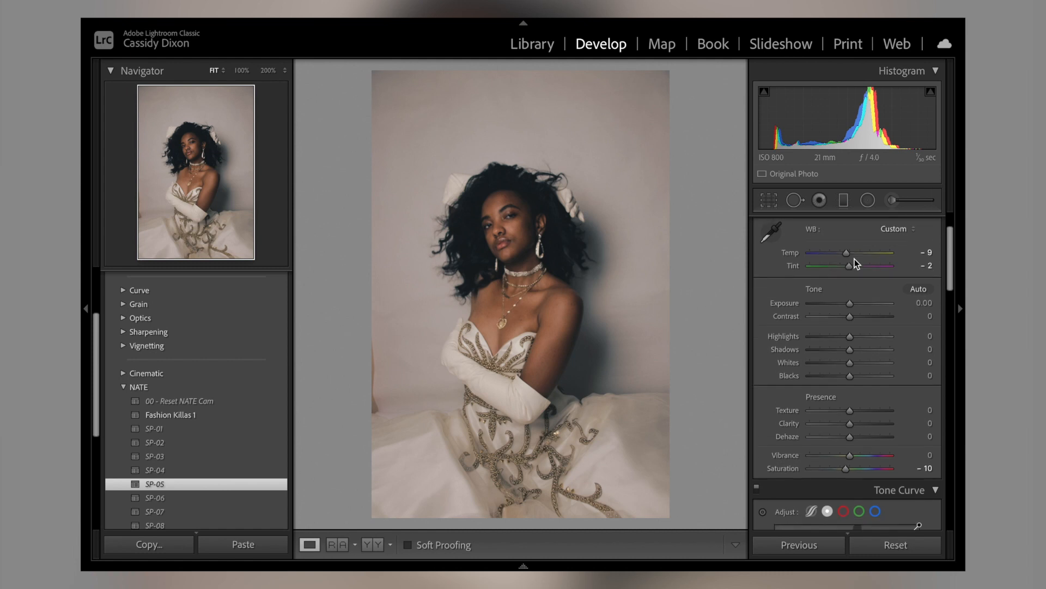
drag(850, 296, 854, 295)
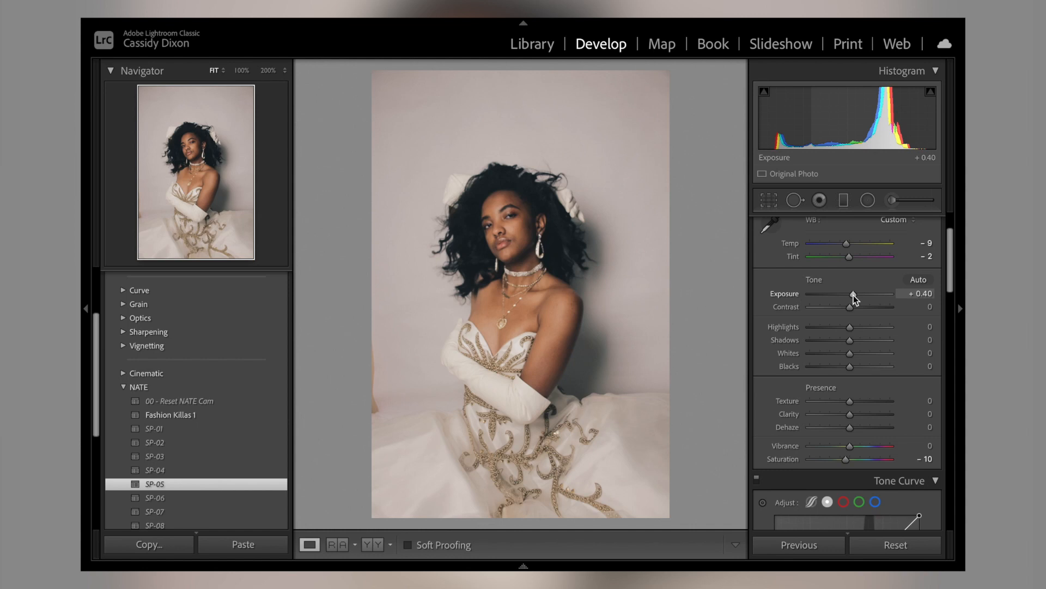
drag(853, 296, 855, 295)
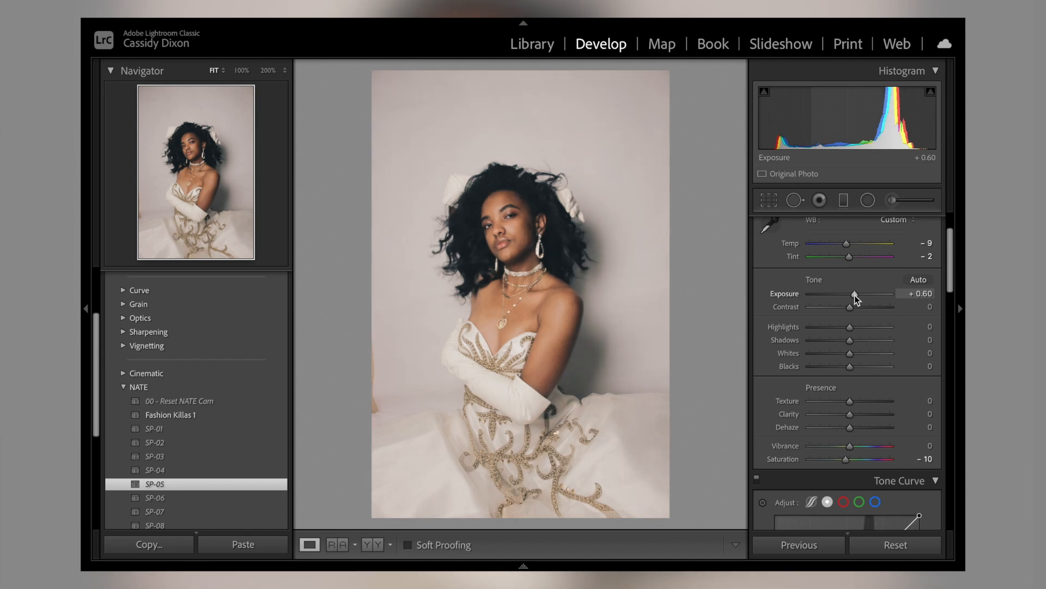
scroll(855, 295, down, 1)
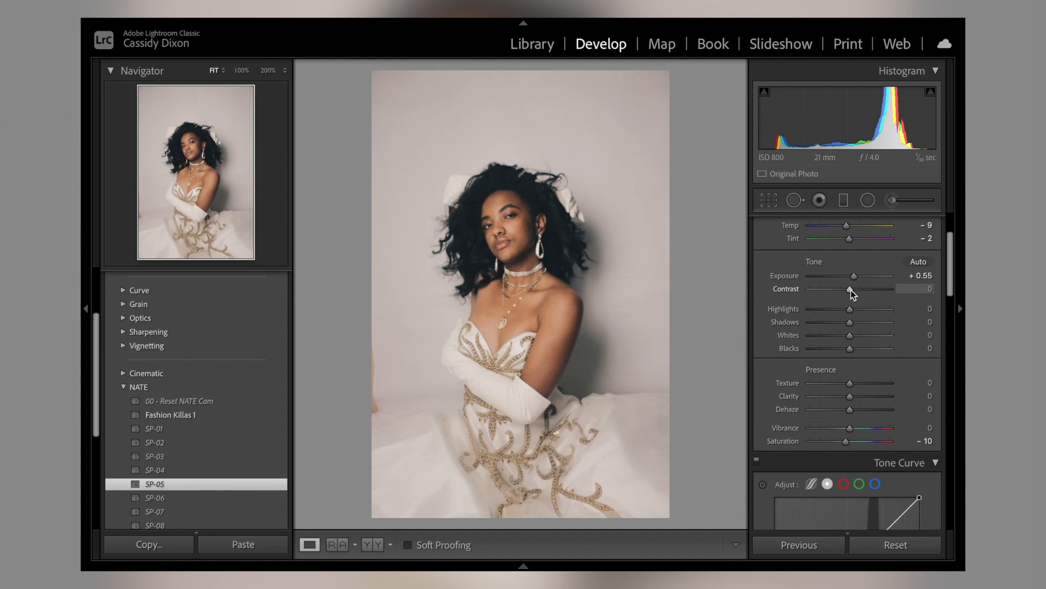
mouse_move(851, 290)
mouse_down()
mouse_move(796, 308)
mouse_move(860, 297)
mouse_move(852, 298)
mouse_up()
Step: Adjust the portrait's tones: set Highlights to +42, Shadows to -32 and Whites to +33
scroll(851, 298, down, 3)
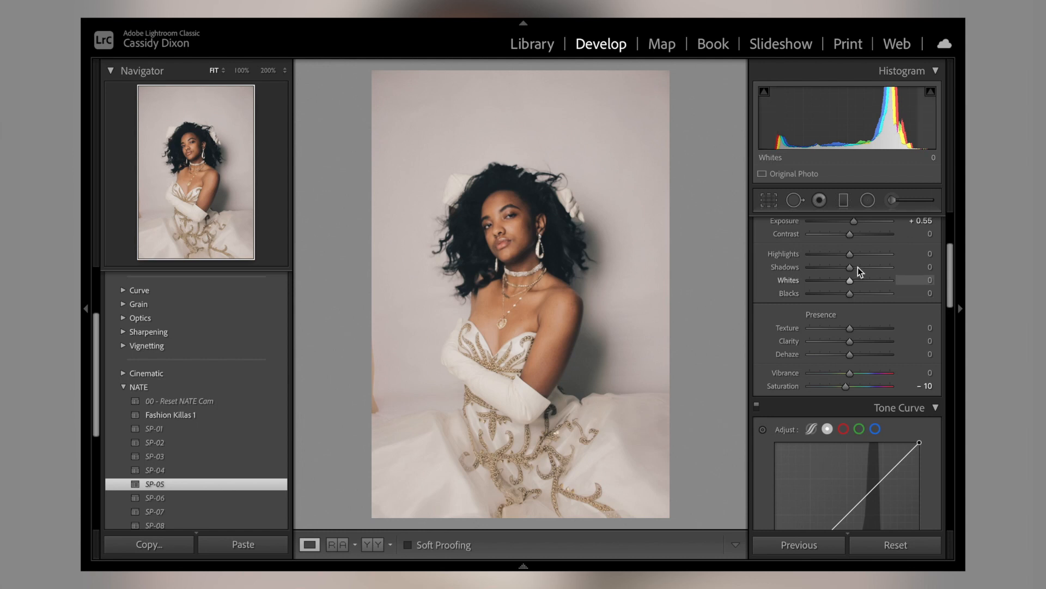
drag(851, 255, 868, 255)
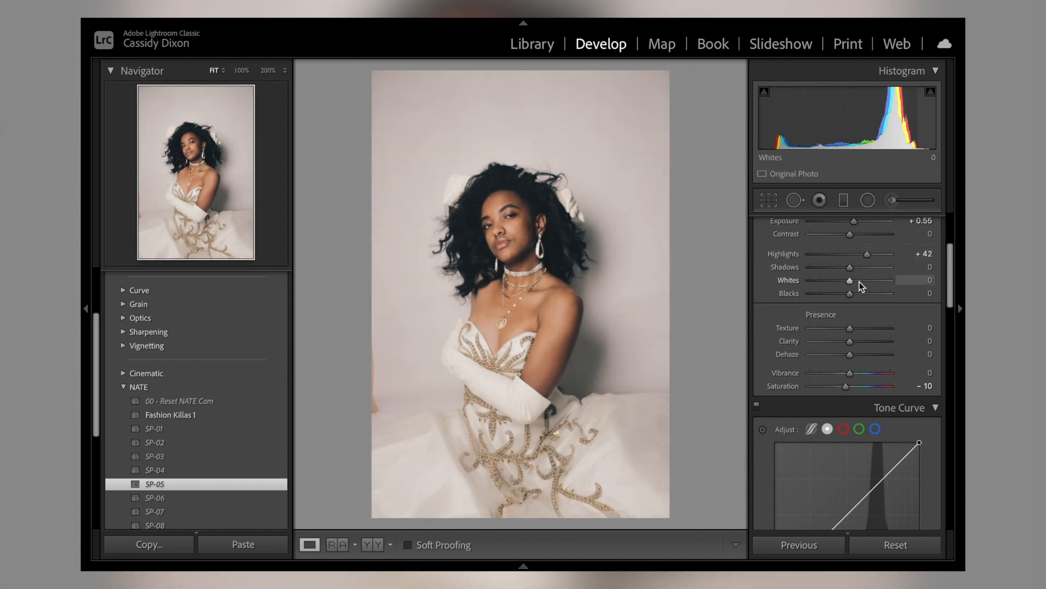
mouse_move(851, 281)
mouse_down()
mouse_move(868, 281)
mouse_move(837, 270)
mouse_up()
Step: Soften the portrait with Texture -19, Clarity -20 and Dehaze -5, and set Saturation to -7
scroll(852, 297, down, 2)
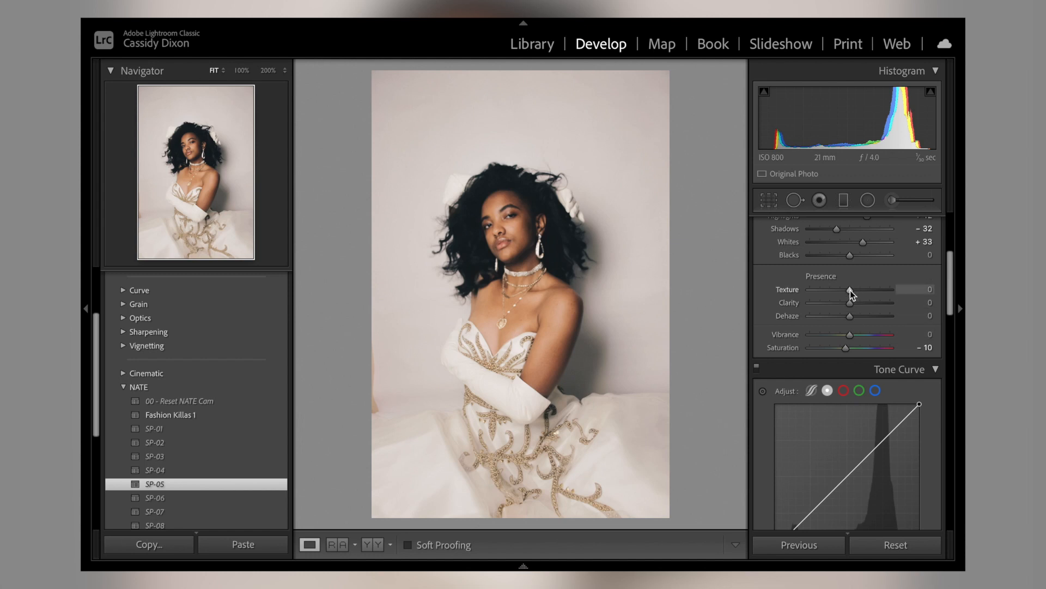
drag(849, 292, 842, 302)
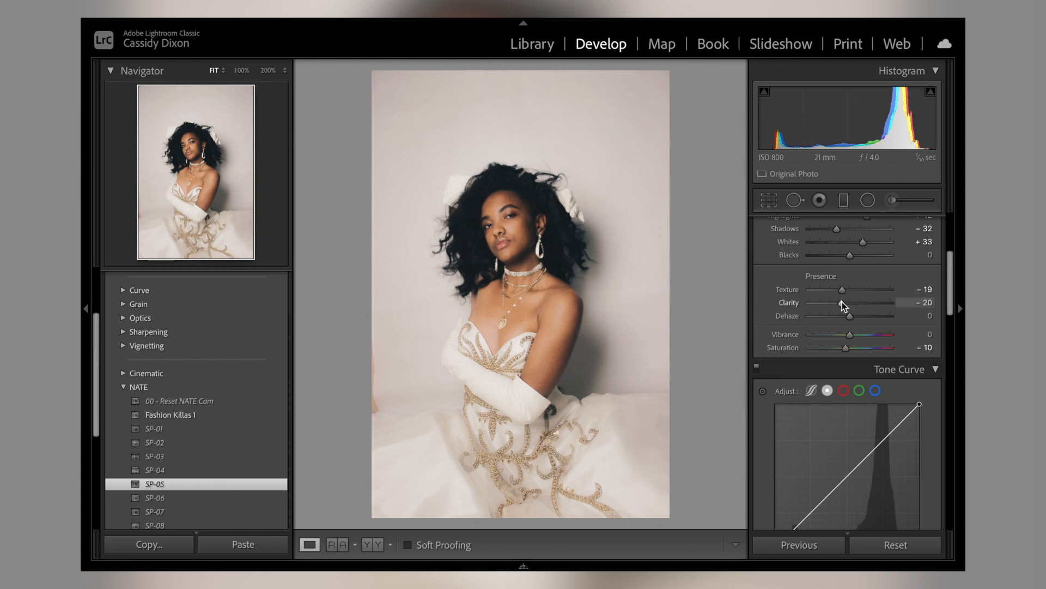
drag(848, 316, 848, 317)
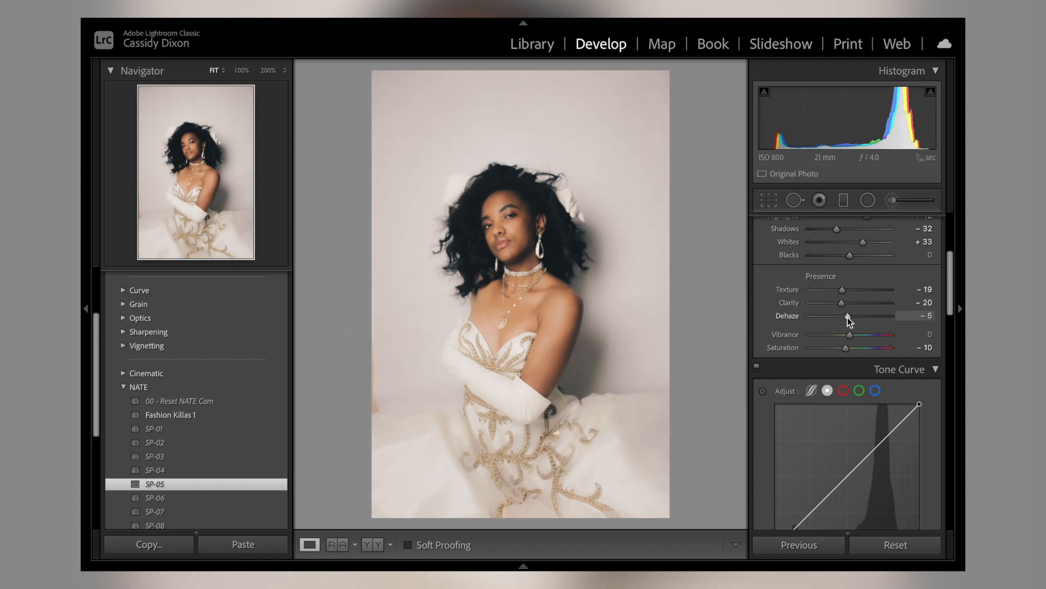
scroll(848, 317, down, 2)
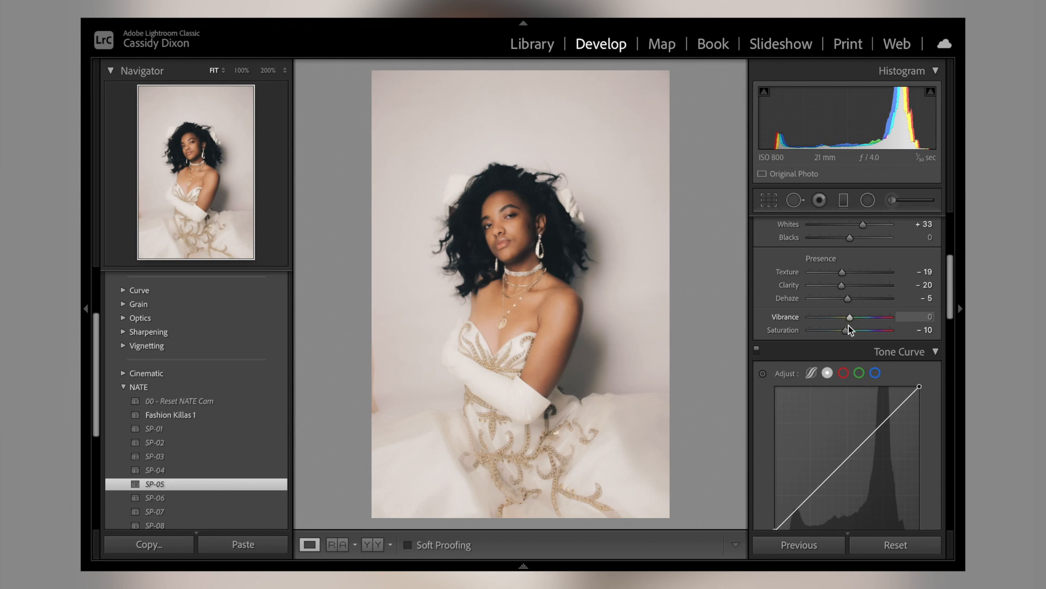
drag(847, 332, 848, 332)
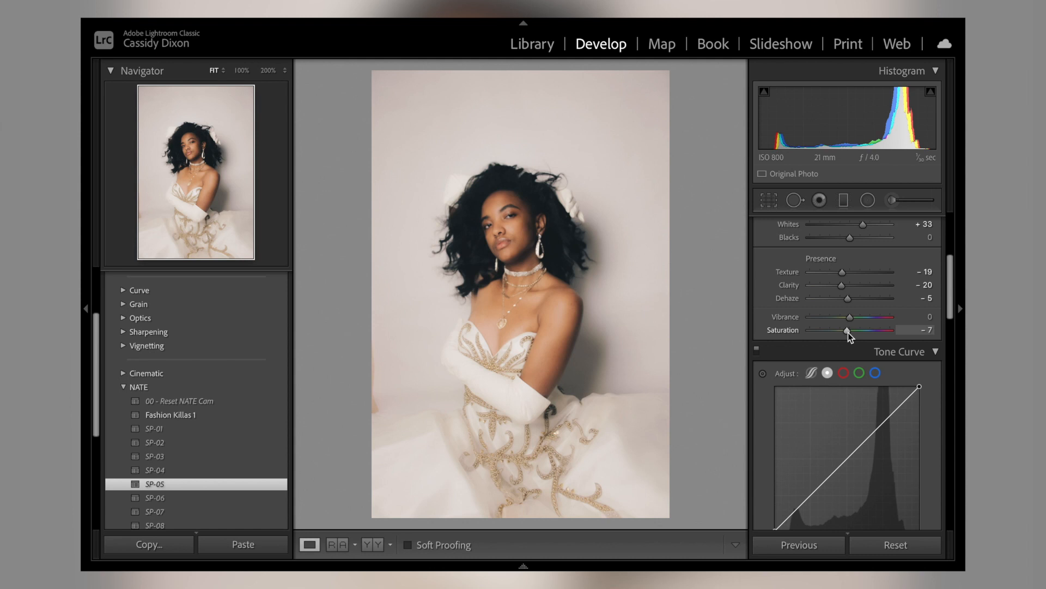
Step: Enrich the skin tones in the HSL adjustments by setting Orange saturation to +55 and Orange luminance to +21
scroll(848, 332, down, 5)
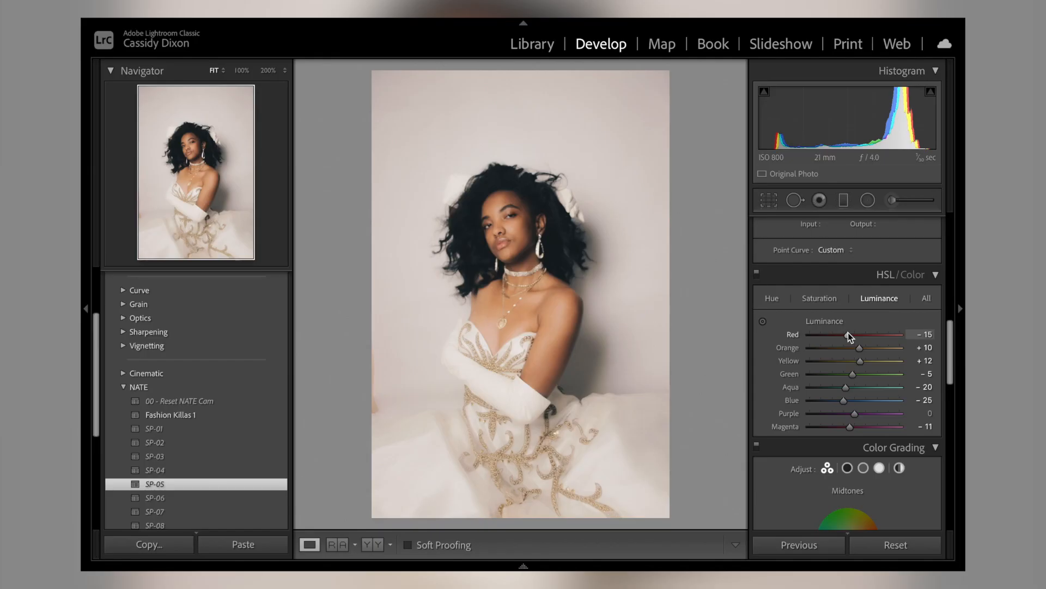
scroll(848, 332, down, 2)
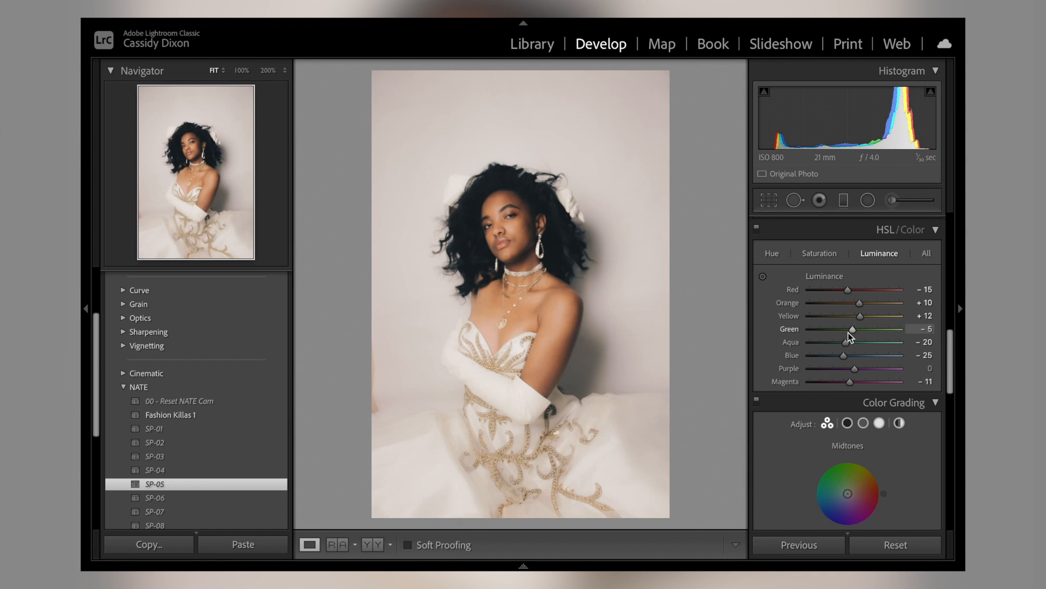
click(818, 255)
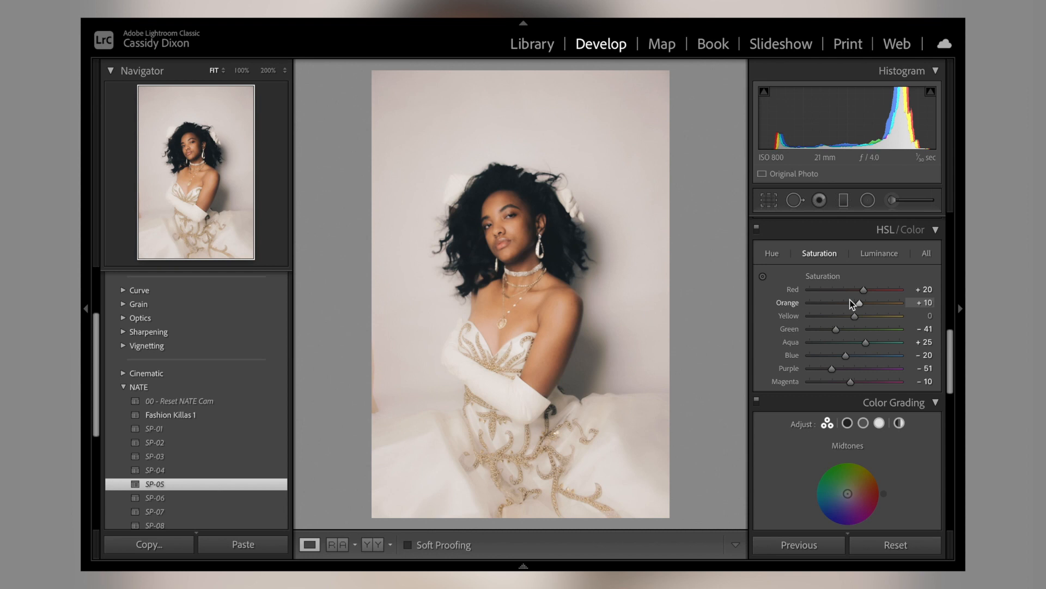
drag(858, 303, 924, 301)
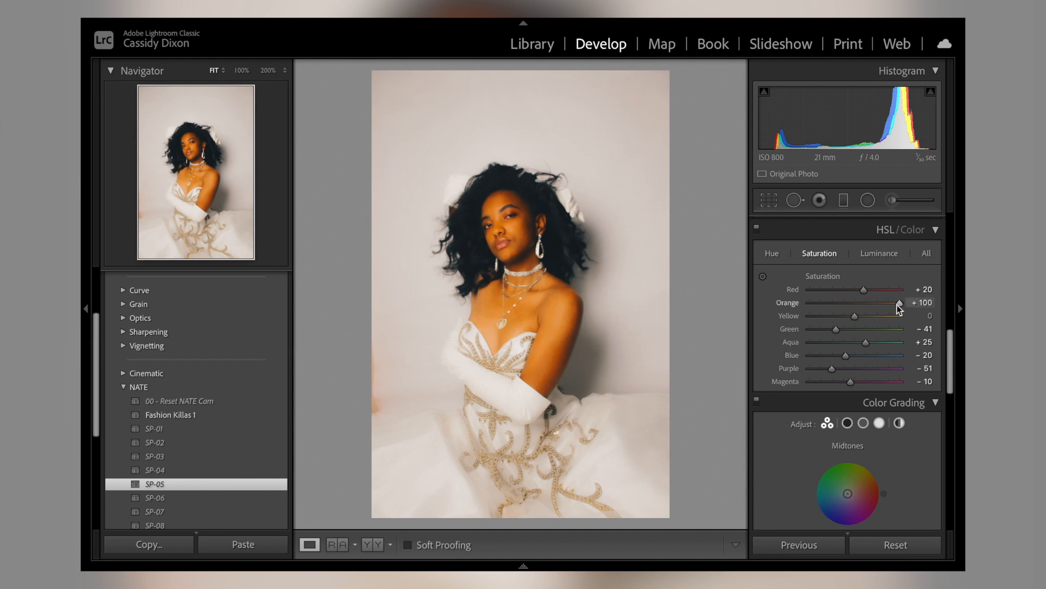
mouse_move(896, 304)
mouse_down()
mouse_move(856, 302)
mouse_move(876, 300)
mouse_up()
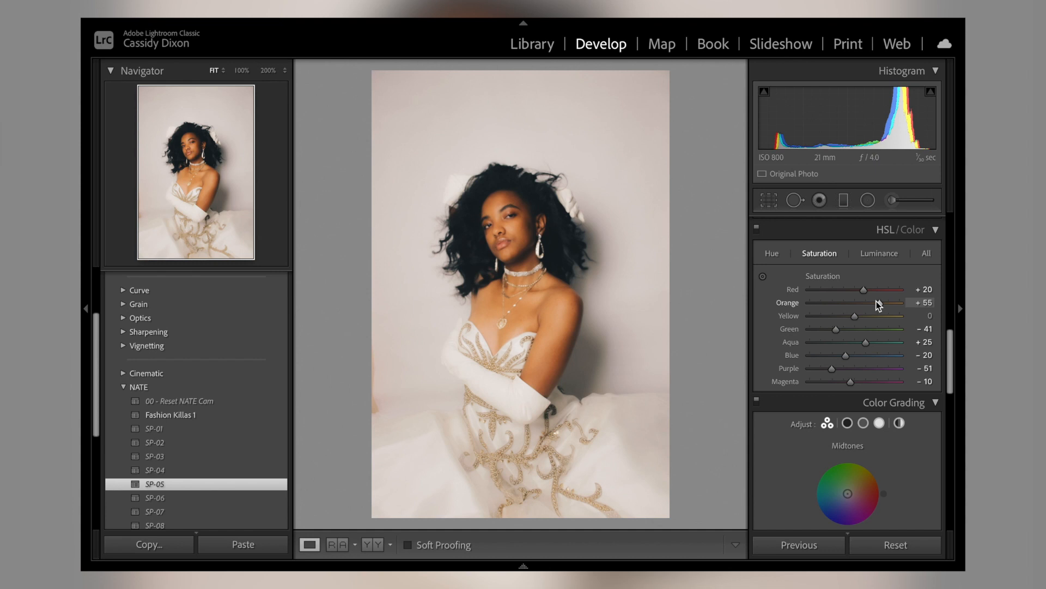
click(879, 254)
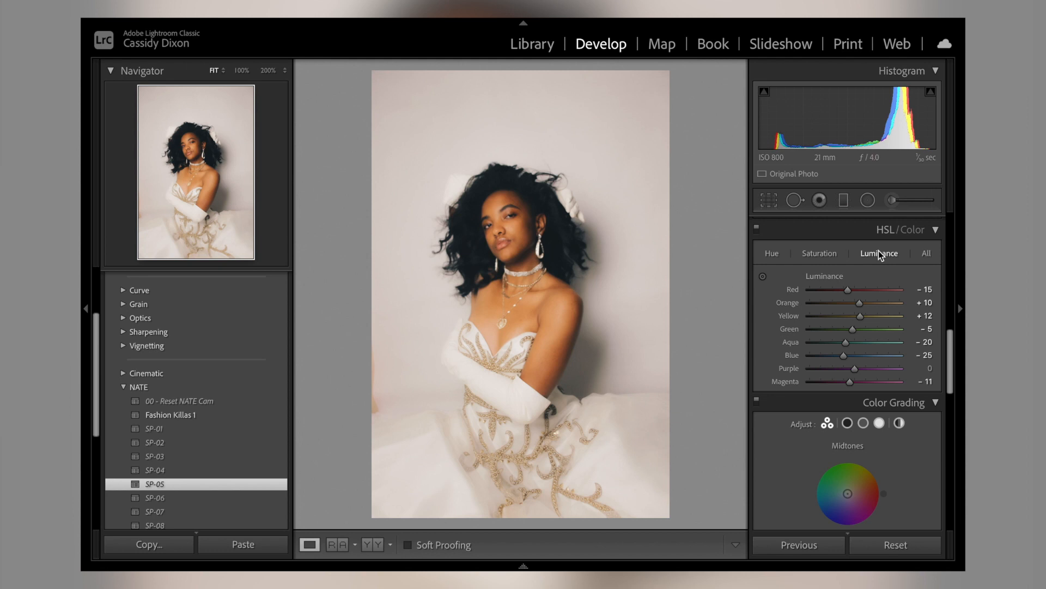
mouse_move(860, 305)
mouse_down()
mouse_move(917, 299)
mouse_move(794, 300)
mouse_move(865, 299)
mouse_up()
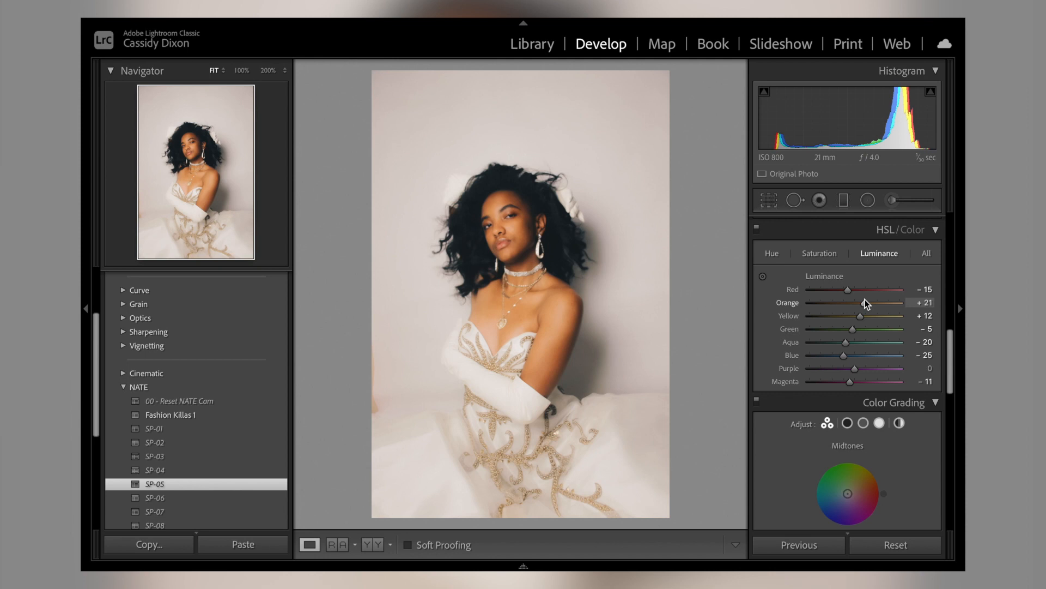
Step: Look over the Color Grading wheels, collapse that section, and review the Detail and Effects settings
scroll(865, 299, down, 5)
scroll(941, 381, down, 3)
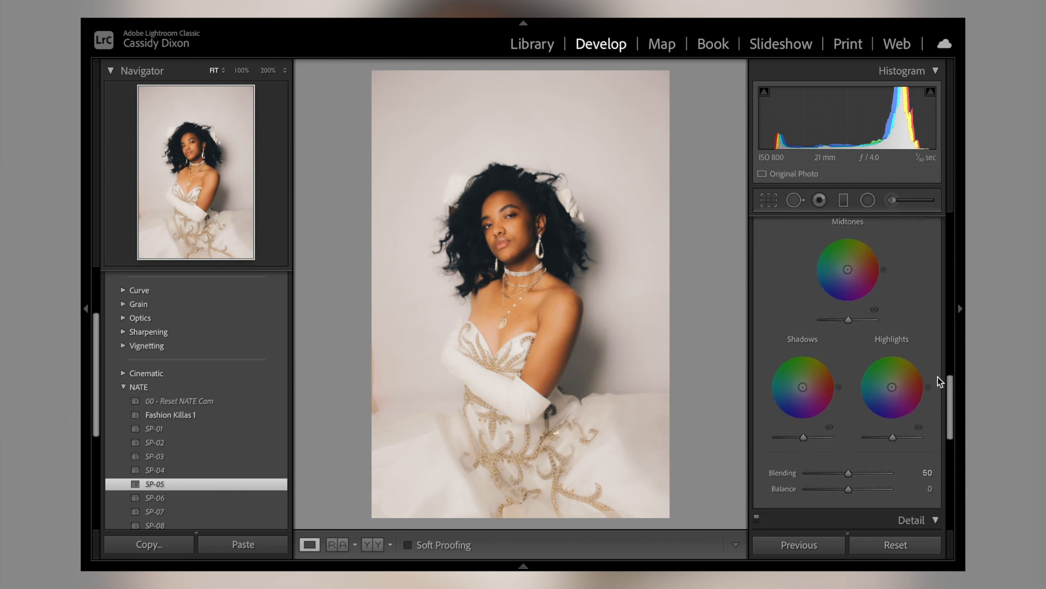
scroll(941, 380, up, 3)
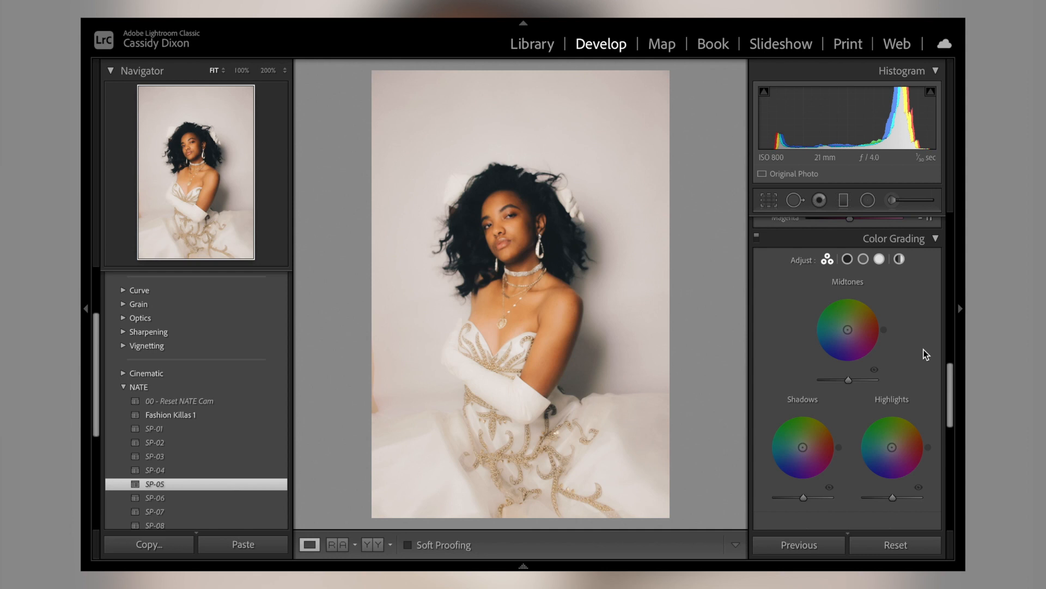
scroll(927, 354, down, 2)
scroll(925, 355, up, 3)
click(935, 263)
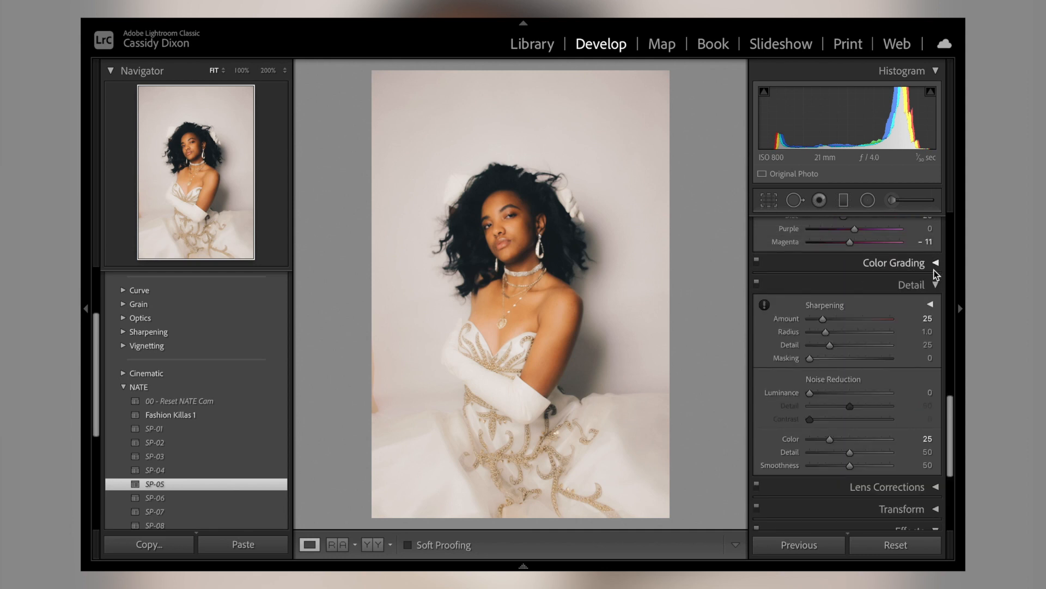
scroll(854, 394, down, 4)
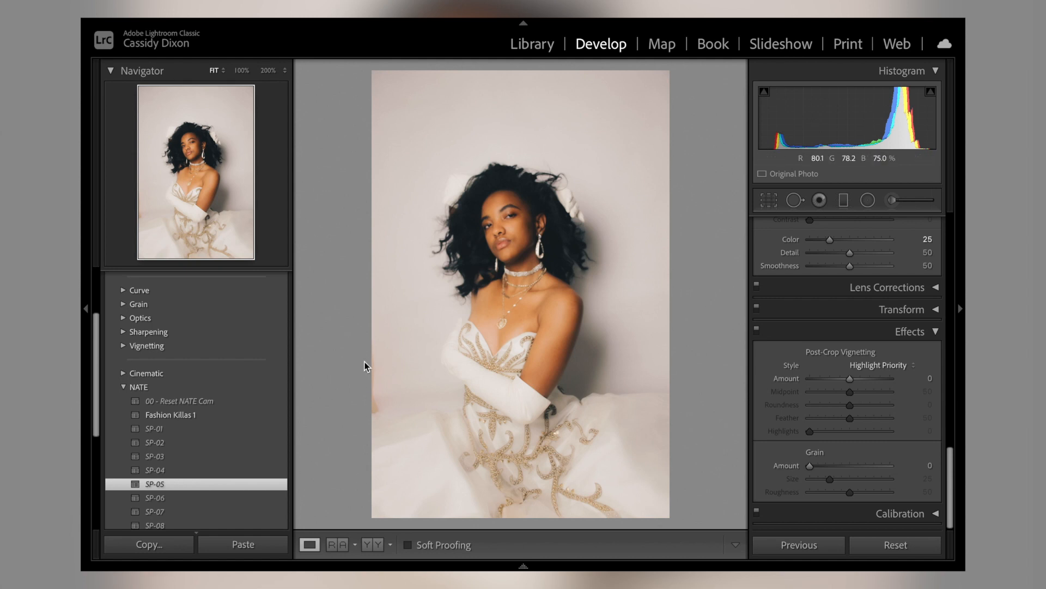
Step: Add a white post-crop vignette to the portrait with Amount +73 and Feather 55
drag(848, 380, 878, 380)
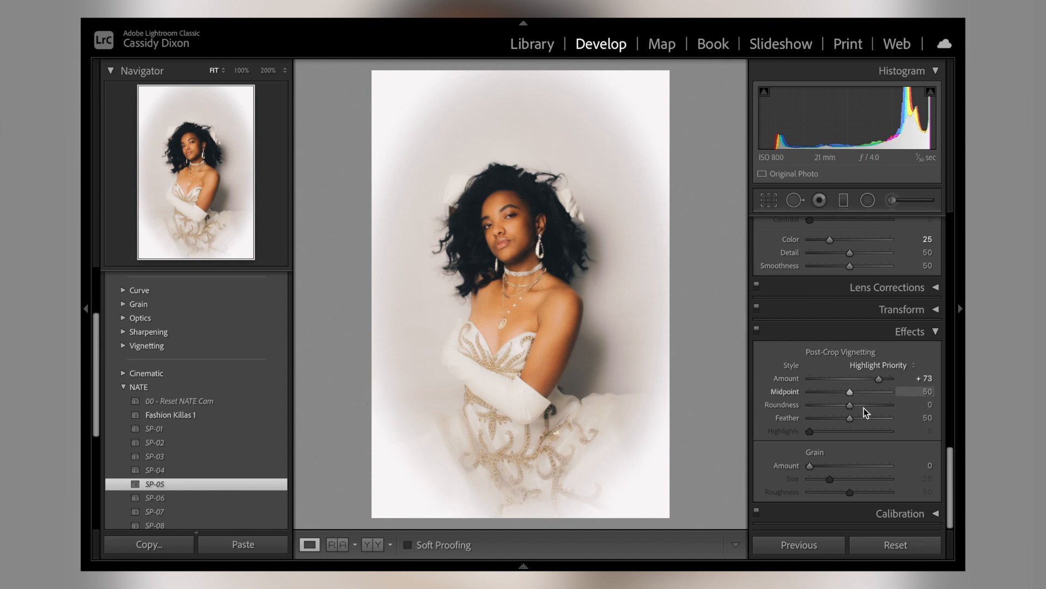
mouse_move(852, 417)
mouse_down()
mouse_move(865, 421)
mouse_move(856, 419)
mouse_up()
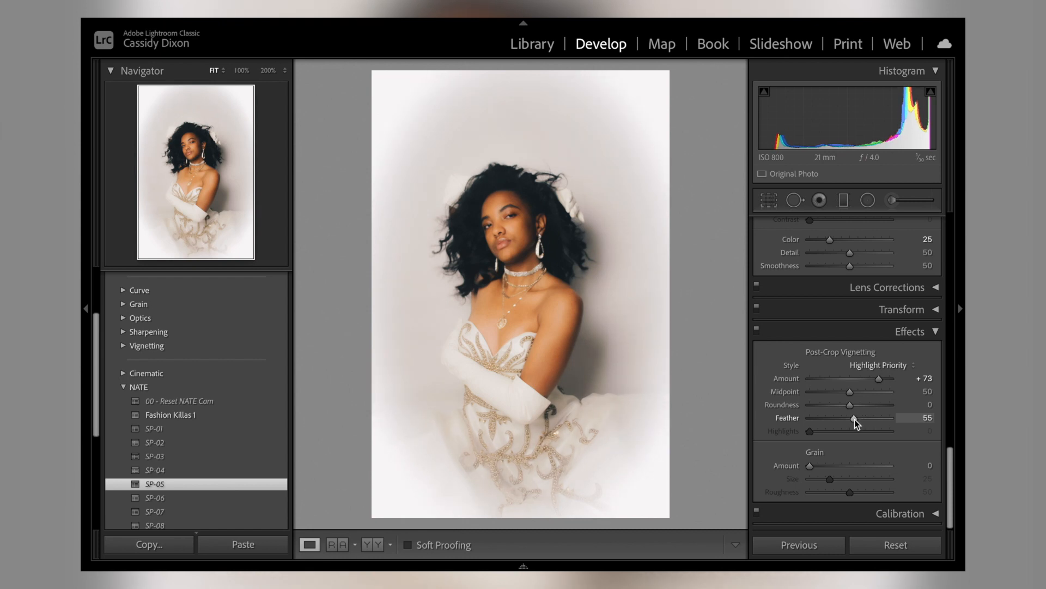
scroll(817, 472, down, 1)
Step: Brighten the portrait by setting Exposure to +1.05, Highlights to +89 and Whites to +56
scroll(831, 475, up, 3)
scroll(832, 476, up, 15)
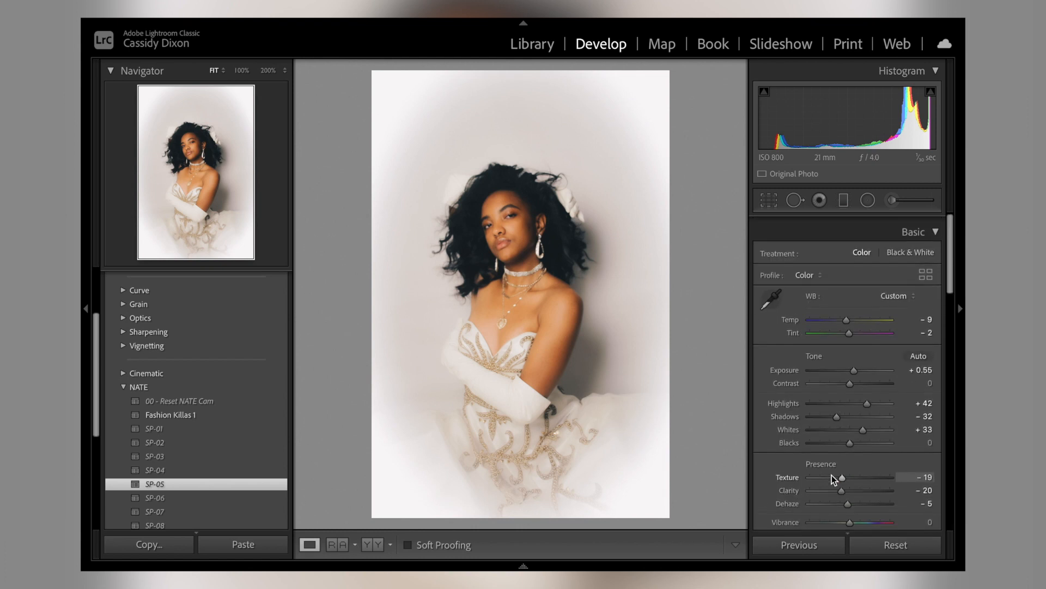
scroll(832, 475, down, 3)
scroll(832, 475, up, 3)
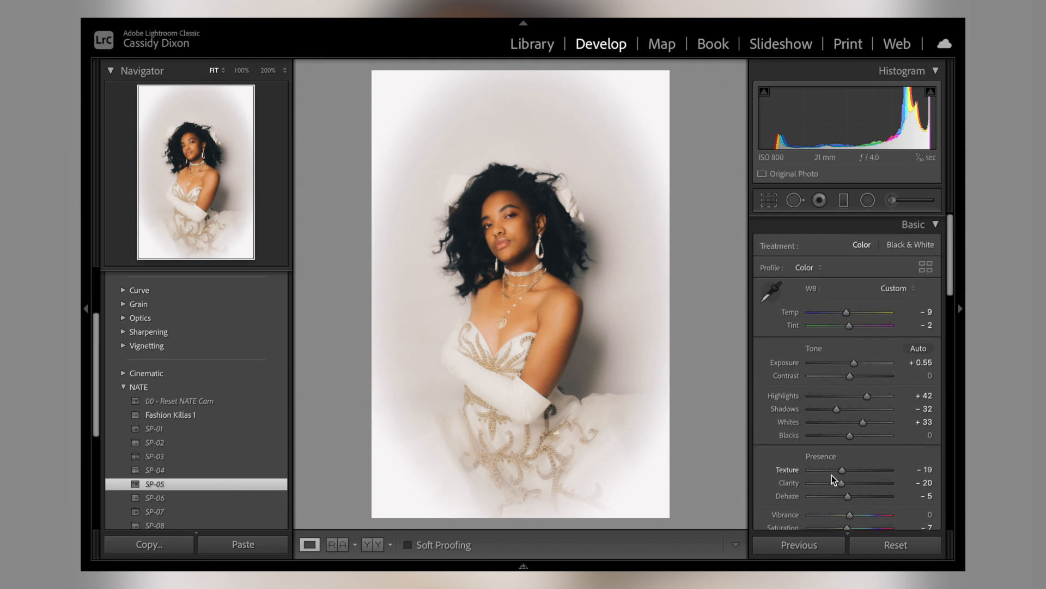
drag(854, 362, 859, 366)
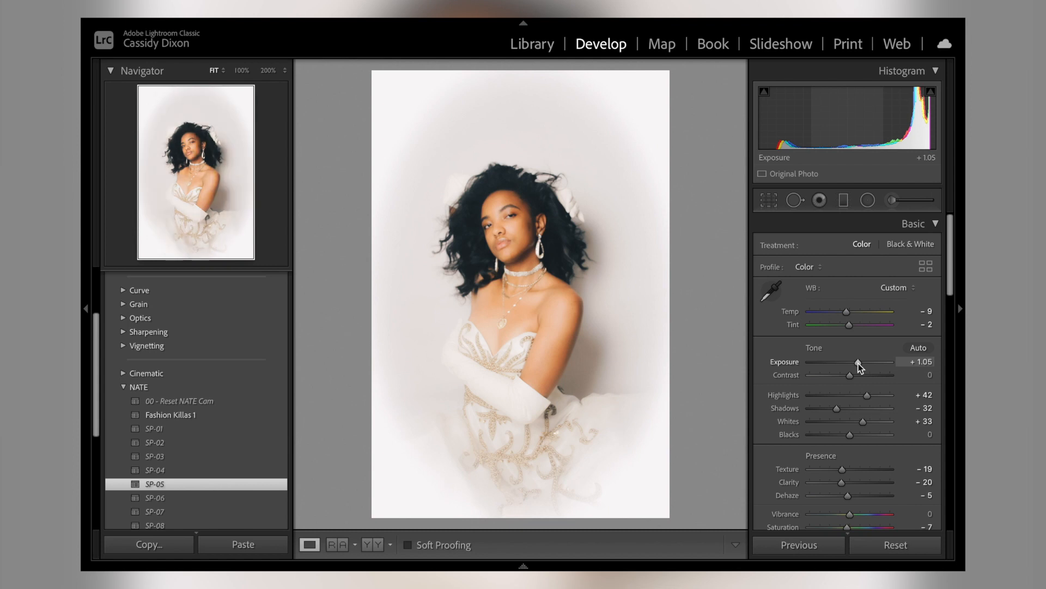
scroll(859, 365, down, 2)
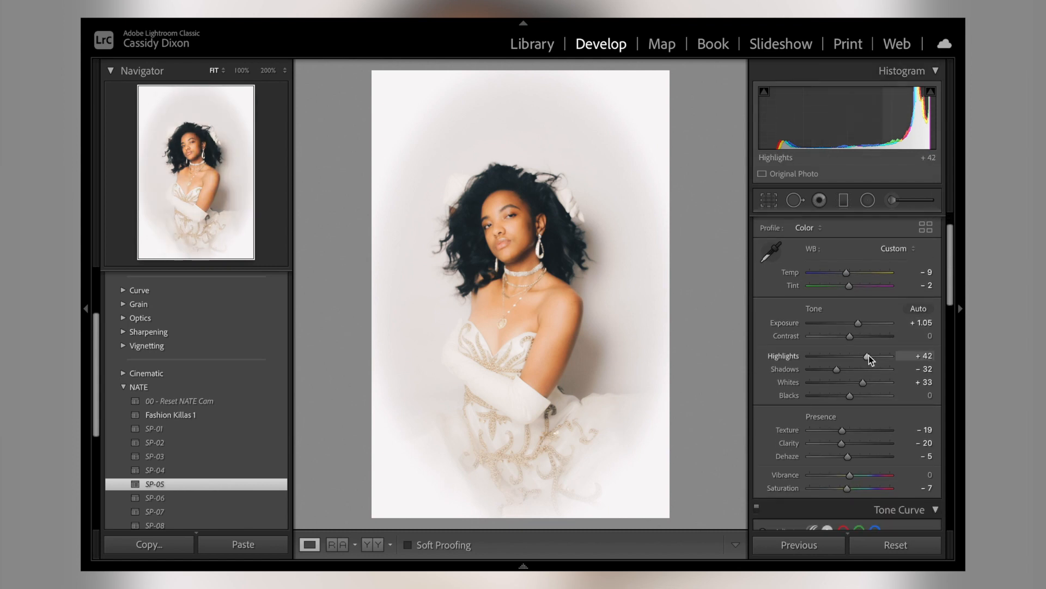
drag(868, 357, 875, 384)
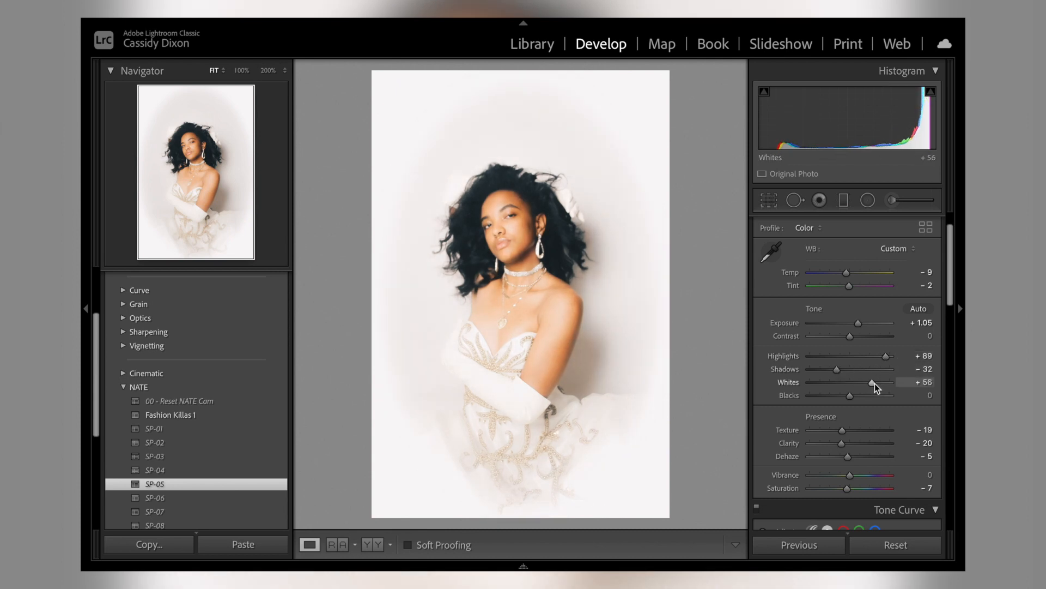
Step: Refine the skin tones in the HSL adjustments by readjusting Orange saturation and setting Orange luminance to -4
scroll(875, 383, down, 5)
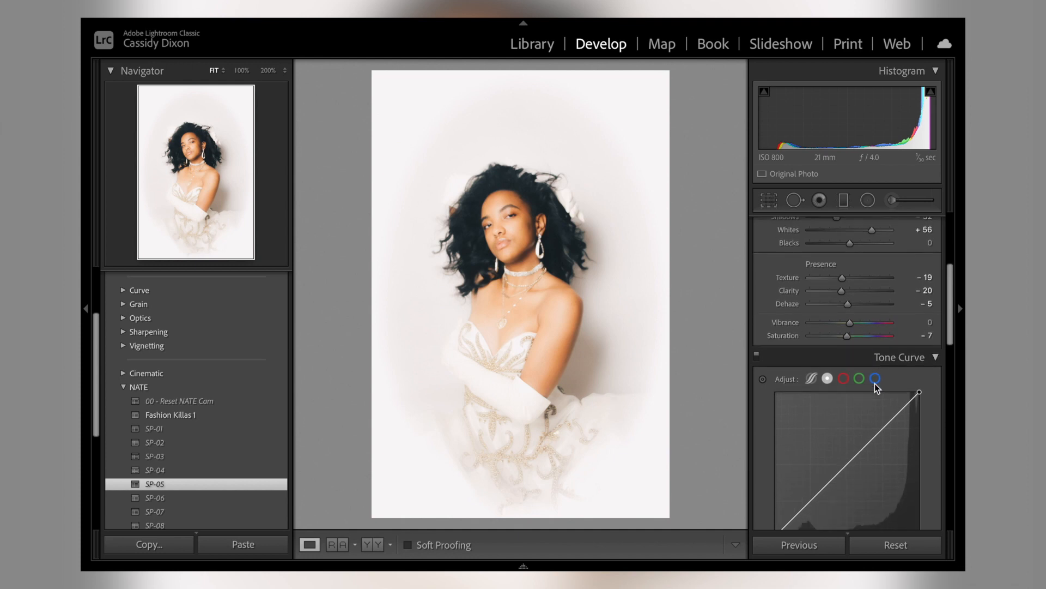
scroll(874, 384, down, 8)
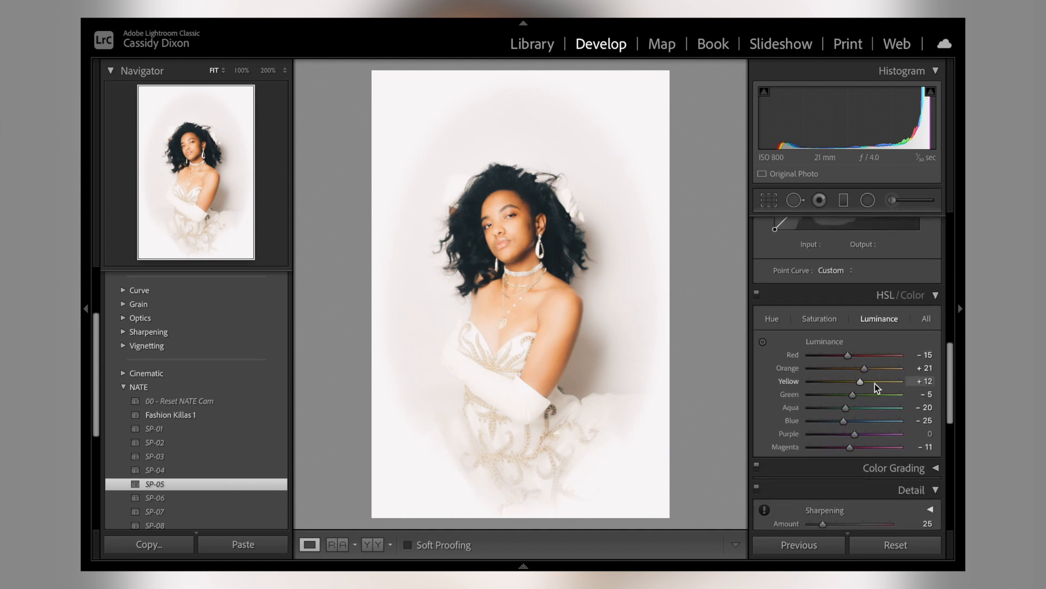
click(821, 320)
drag(881, 369, 896, 370)
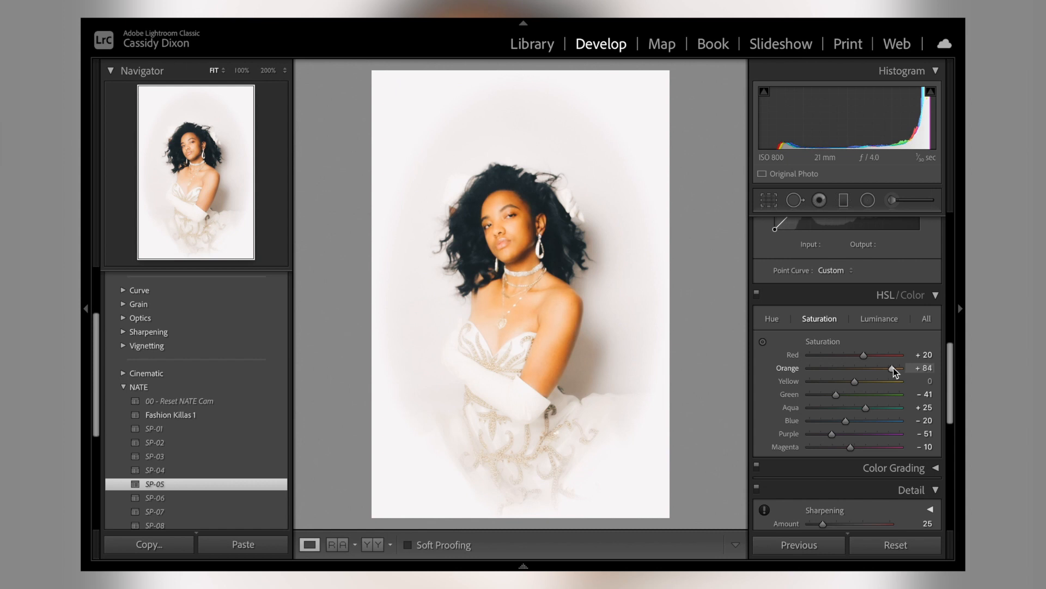
click(882, 320)
drag(861, 371, 846, 371)
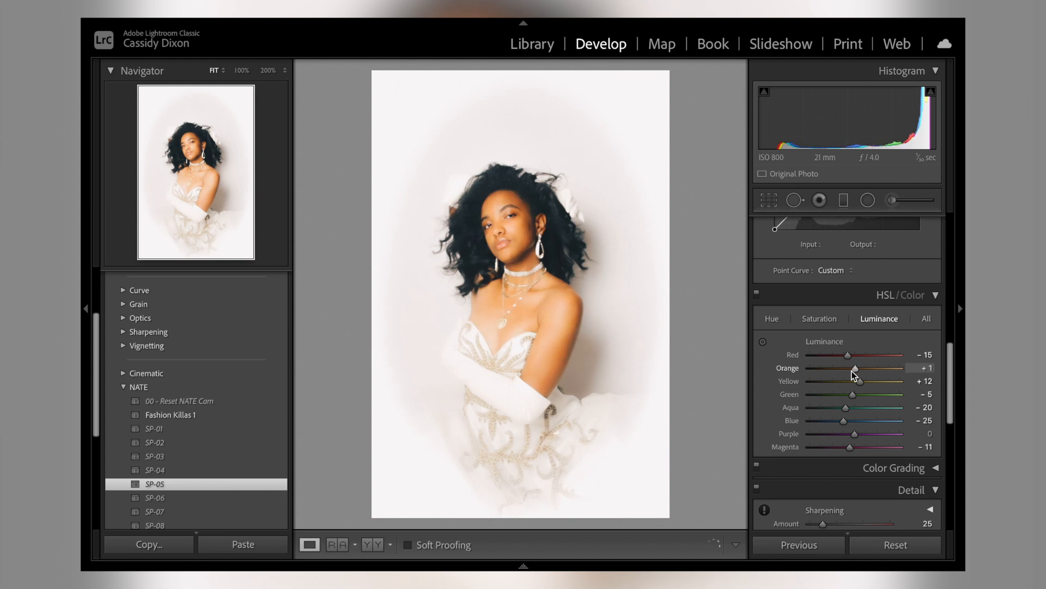
click(820, 319)
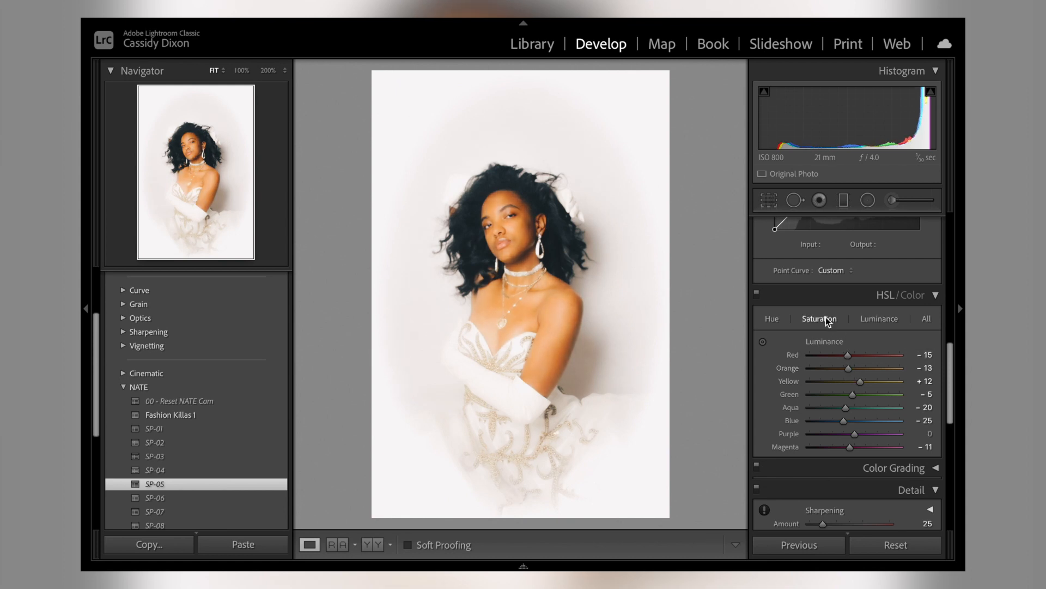
drag(885, 370, 855, 370)
click(878, 318)
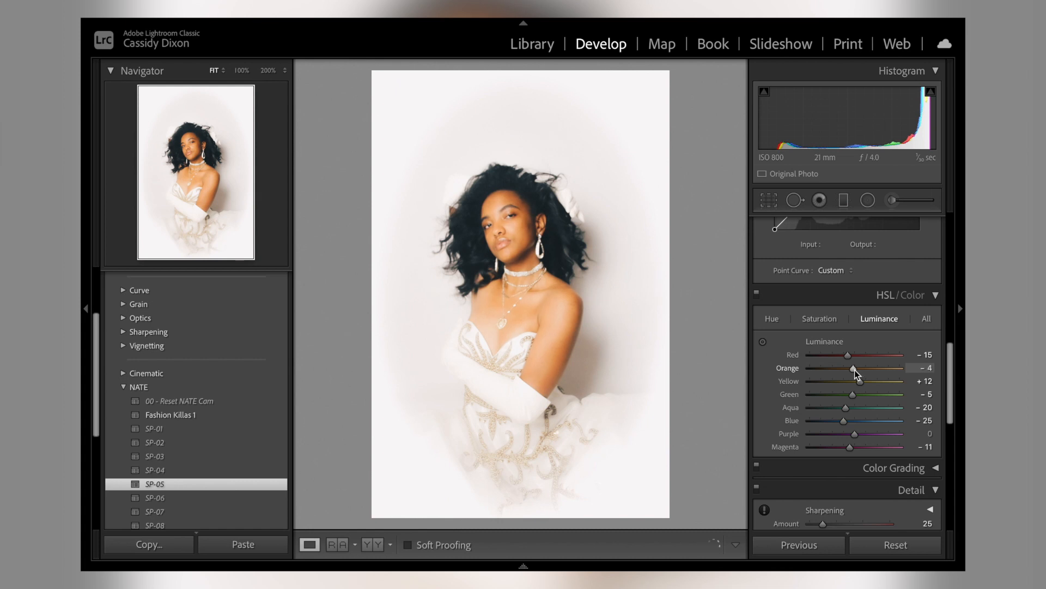
Step: Ease the portrait's softening to Texture -7 and Clarity -11, and set the white balance Temp to -8
scroll(854, 369, up, 10)
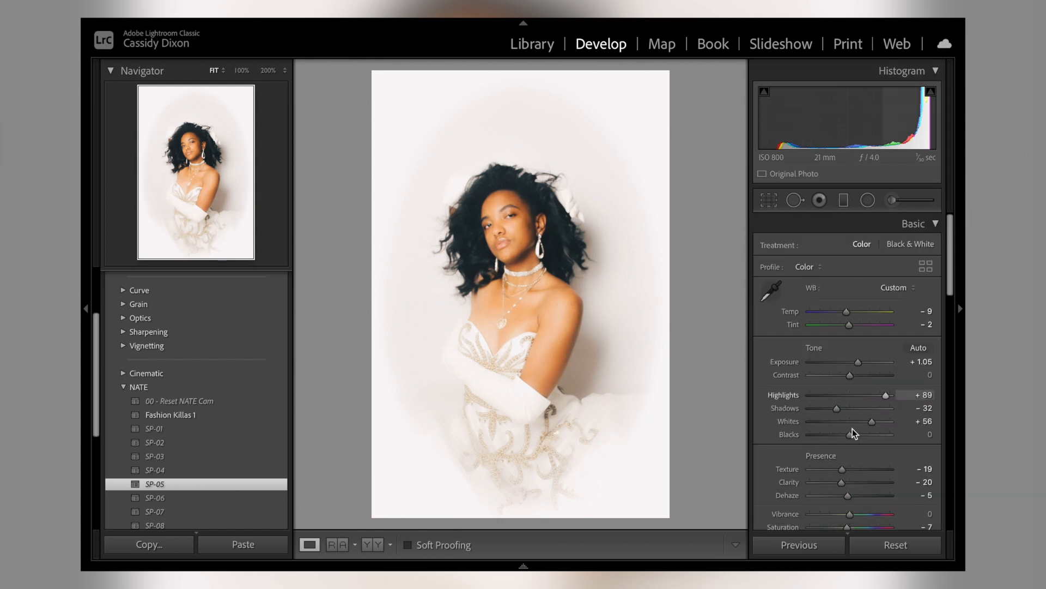
scroll(853, 428, down, 2)
drag(842, 404, 845, 420)
scroll(846, 420, up, 2)
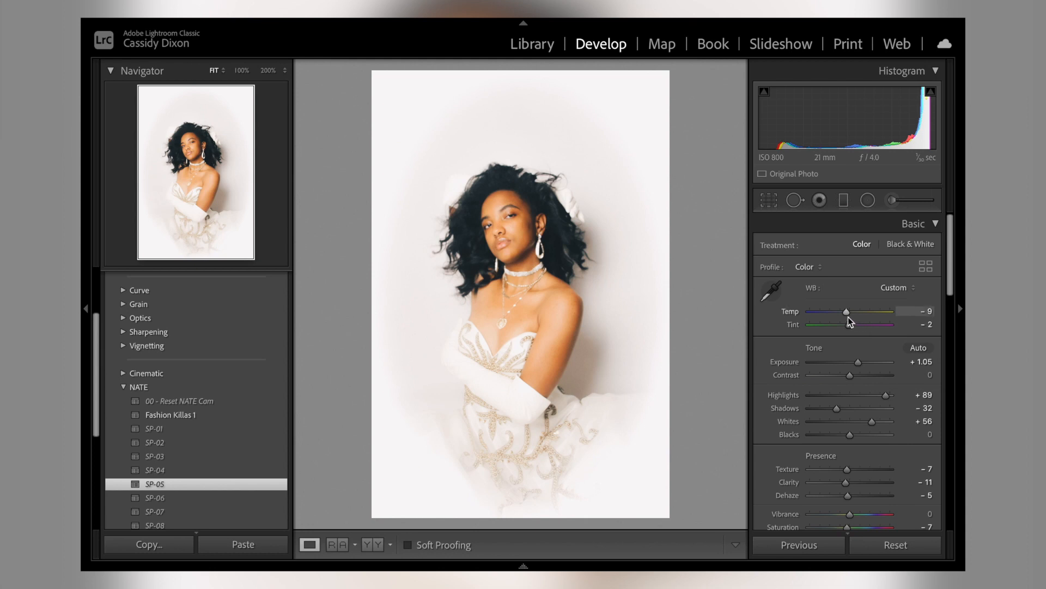
drag(845, 312, 846, 312)
drag(859, 365, 859, 365)
Step: Reveal the filmstrip, select the first three portraits and sync the first photo's edit settings to the other two
click(524, 566)
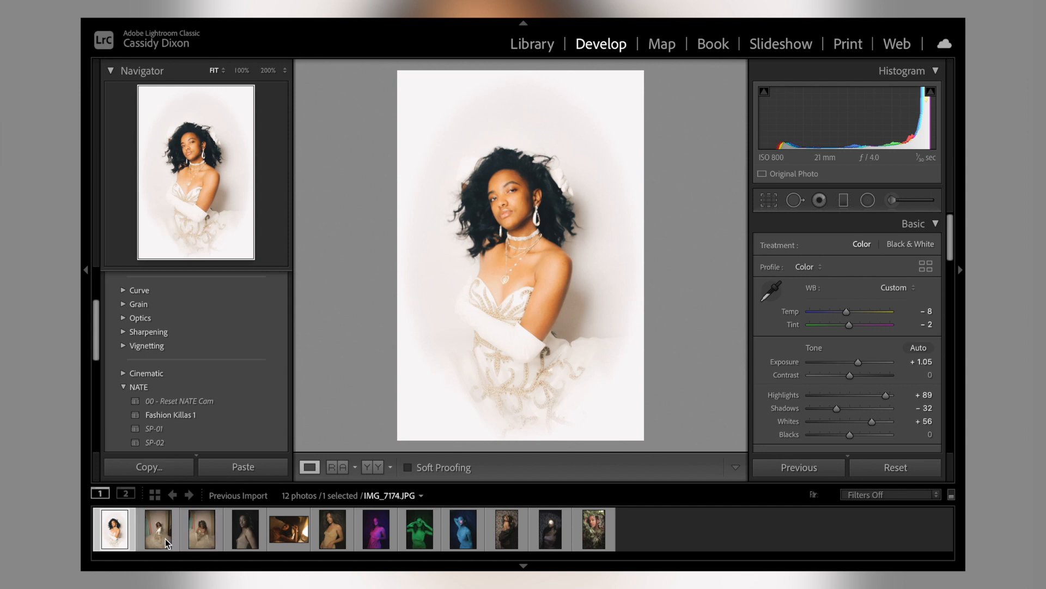
shift+click(200, 535)
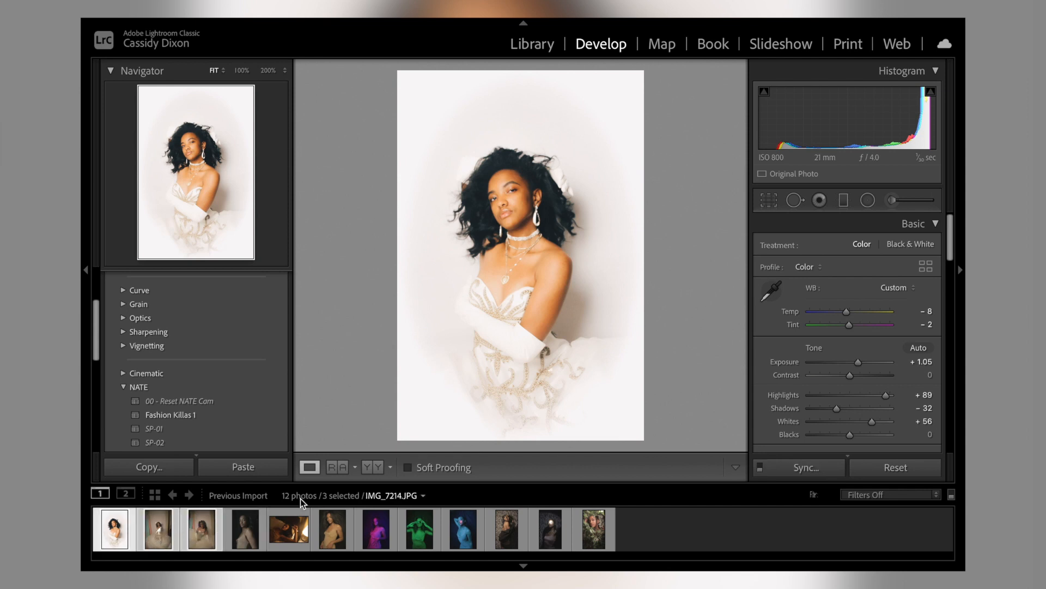
click(825, 472)
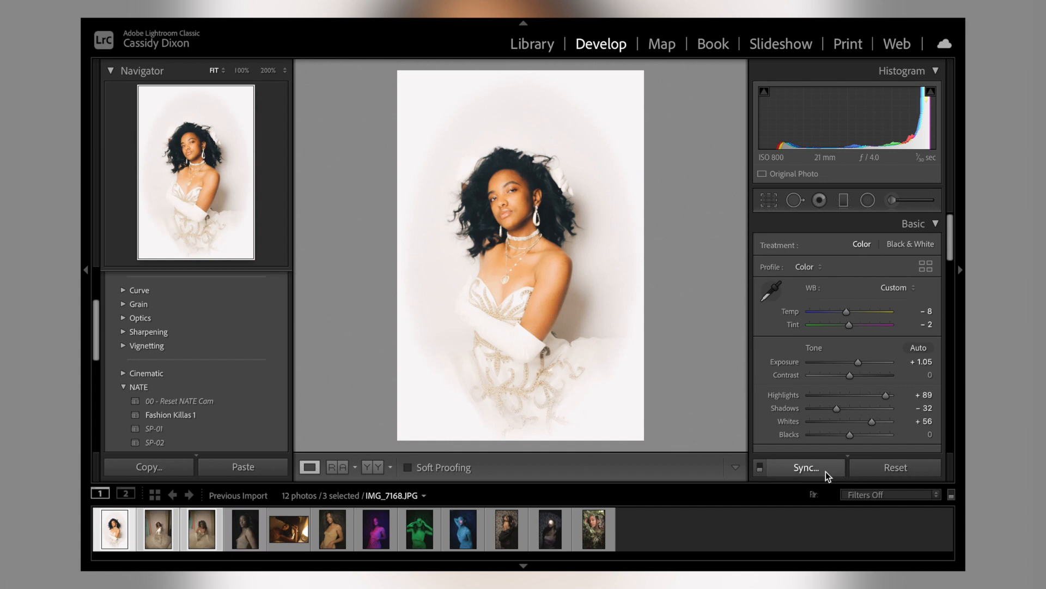
click(745, 390)
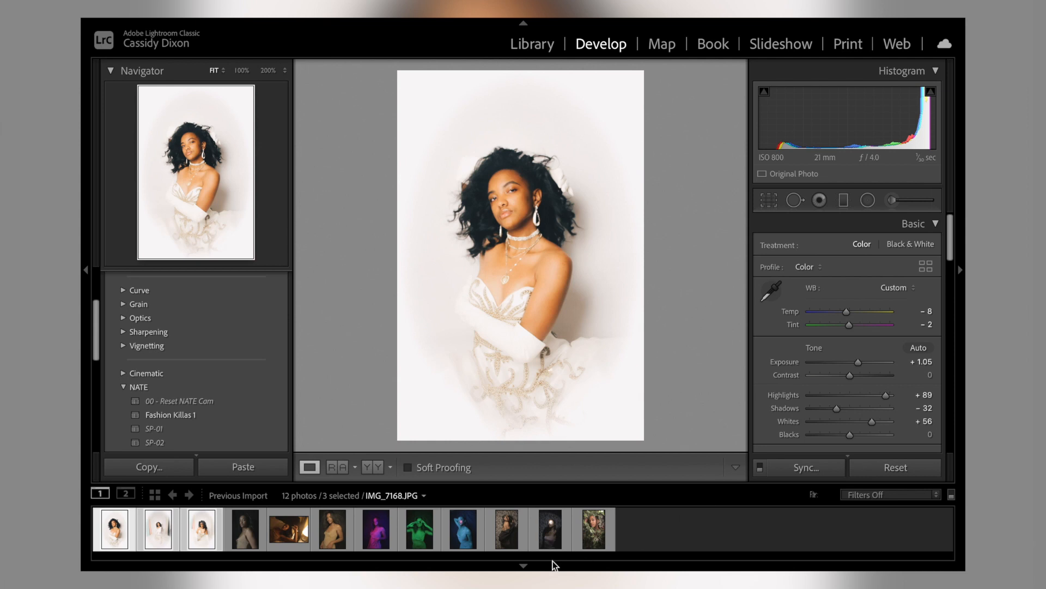
Step: Open the second portrait on its own and set its Exposure to +0.80
click(256, 539)
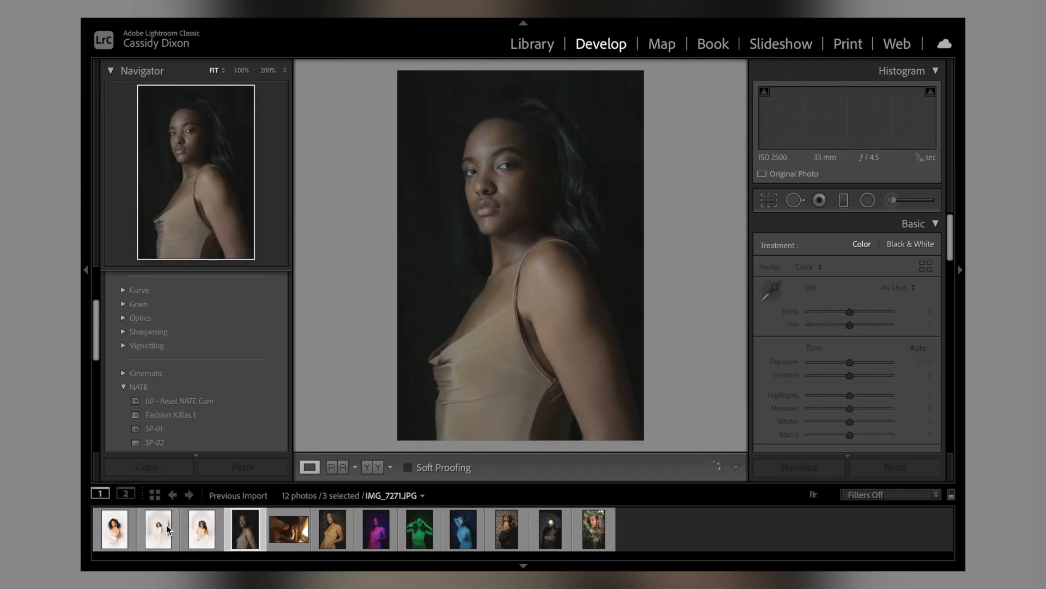
click(167, 529)
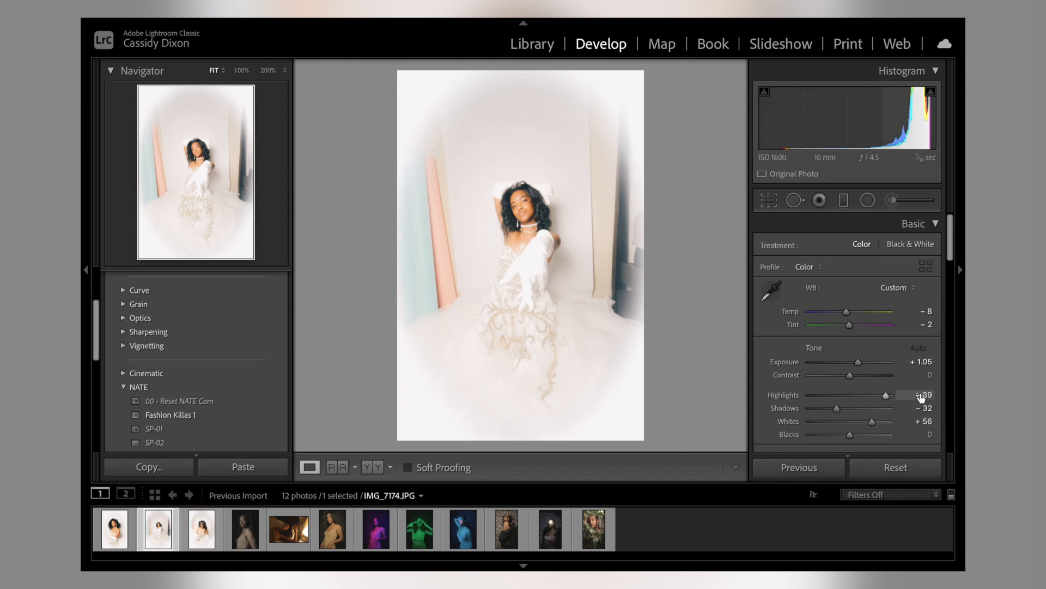
drag(861, 367, 859, 366)
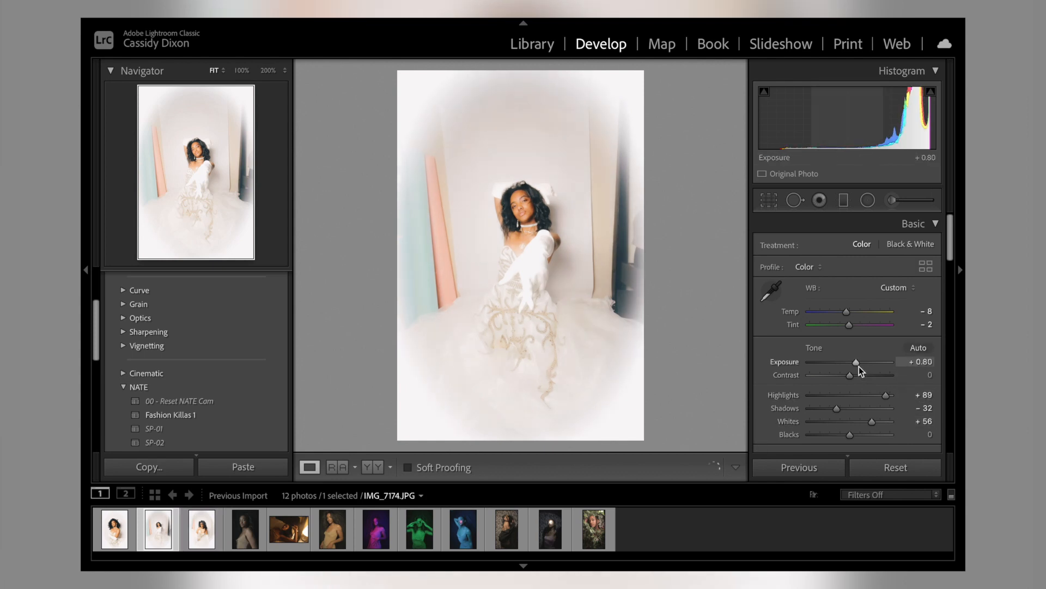
Step: Strengthen the second portrait's white vignette with Amount +100, Midpoint 0 and Feather 87
scroll(859, 366, down, 10)
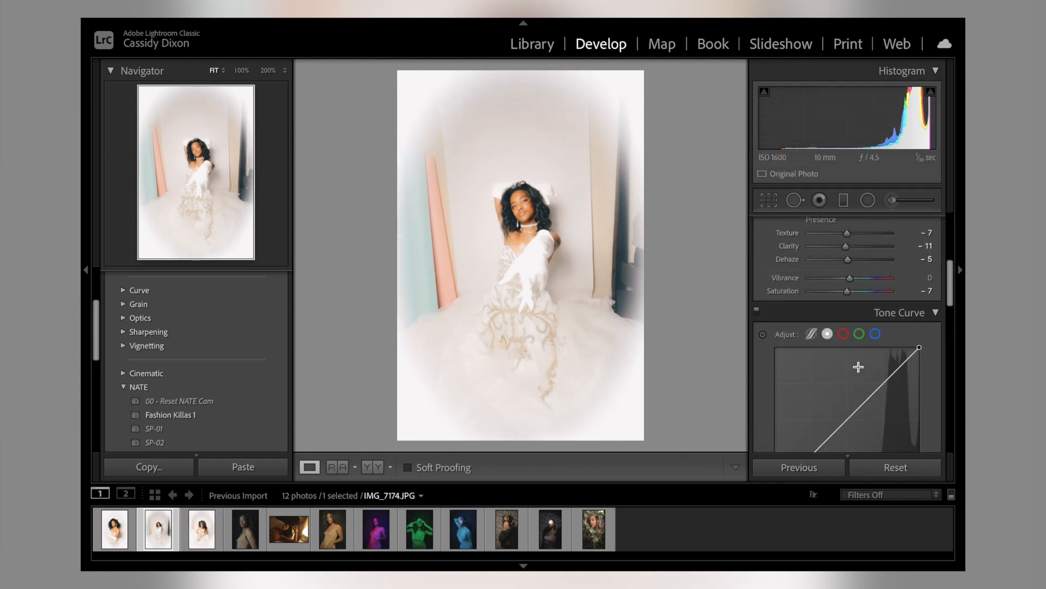
scroll(859, 367, down, 10)
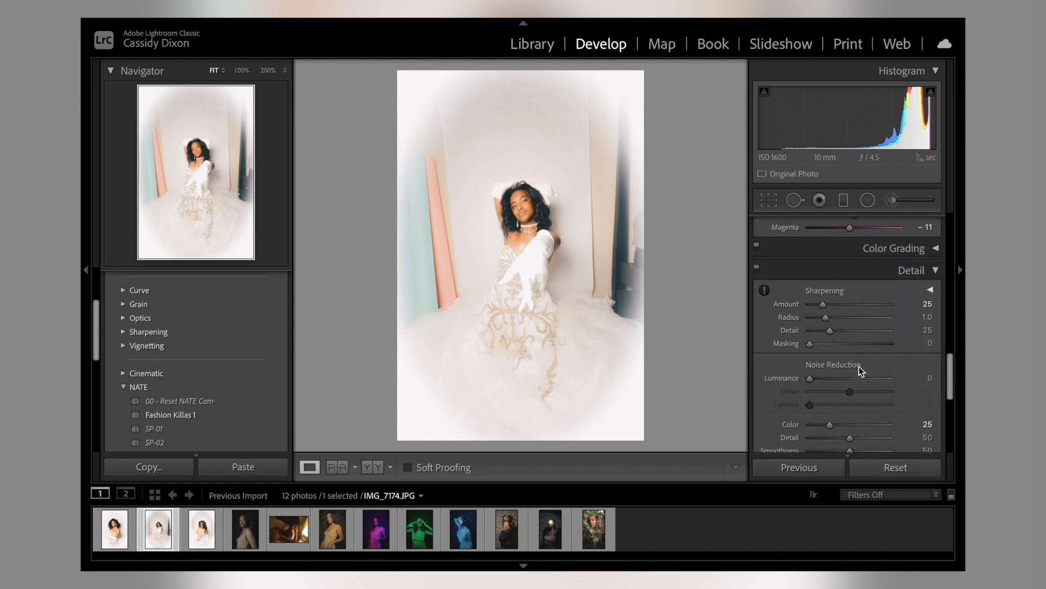
scroll(859, 366, down, 8)
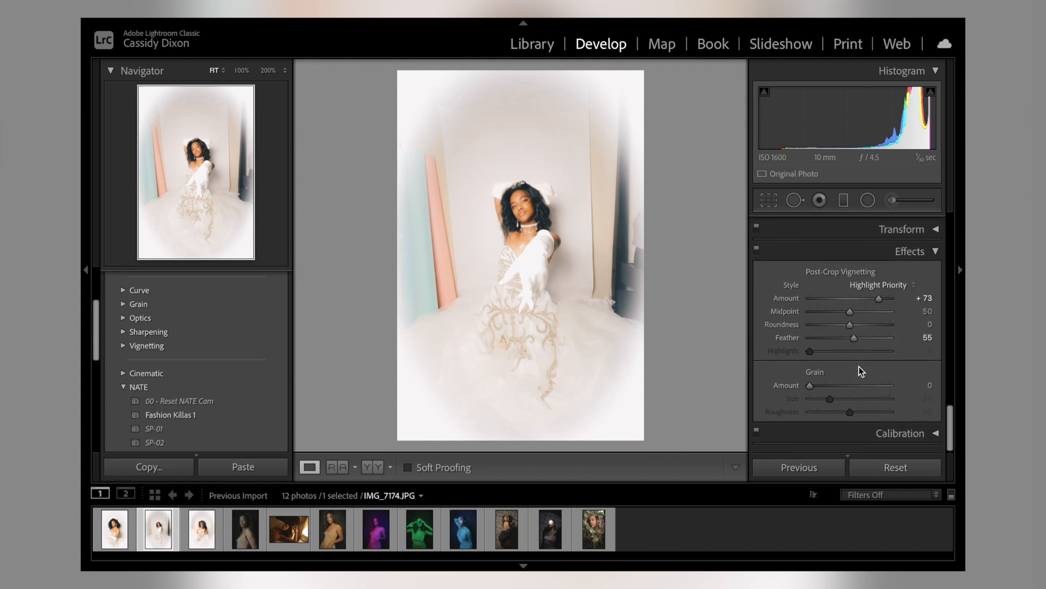
drag(880, 301, 806, 311)
drag(852, 339, 879, 345)
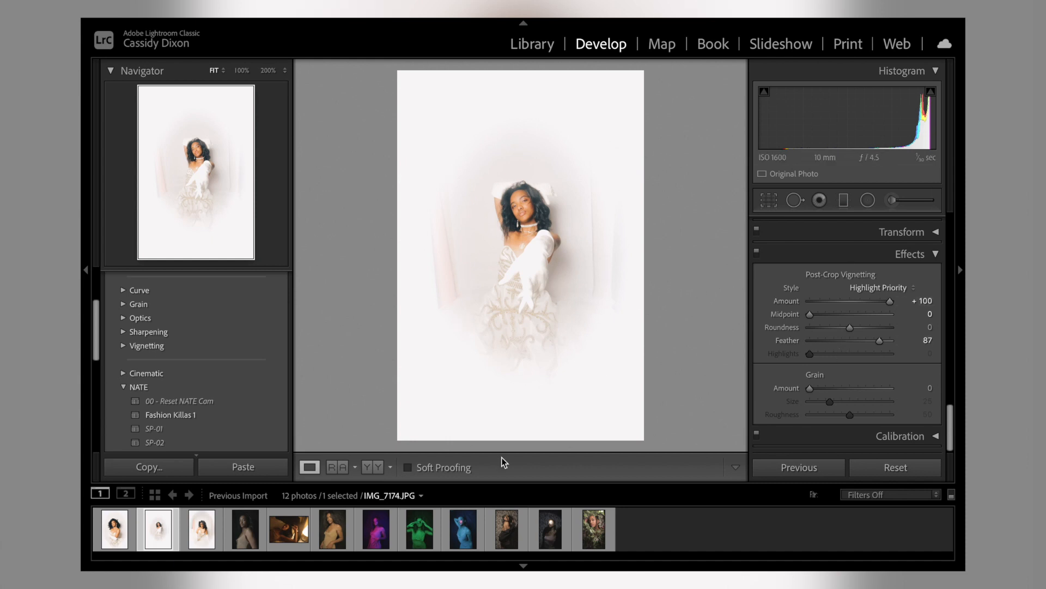
Step: Open the third portrait and set its post-crop vignette to Amount +100, Midpoint 0 and Feather 91
click(209, 535)
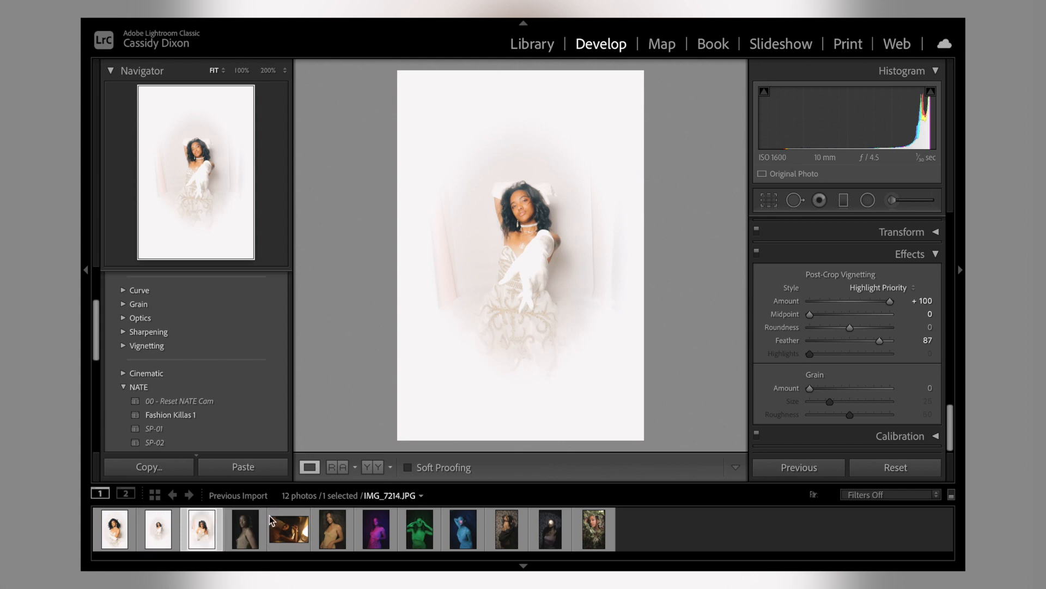
scroll(860, 398, up, 1)
drag(879, 301, 926, 301)
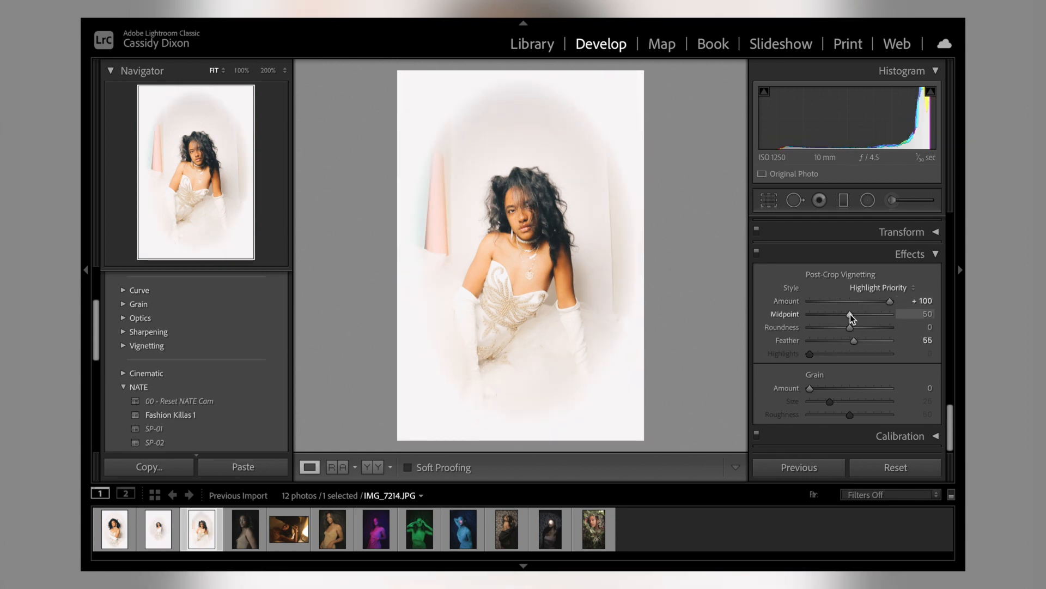
drag(838, 317, 807, 318)
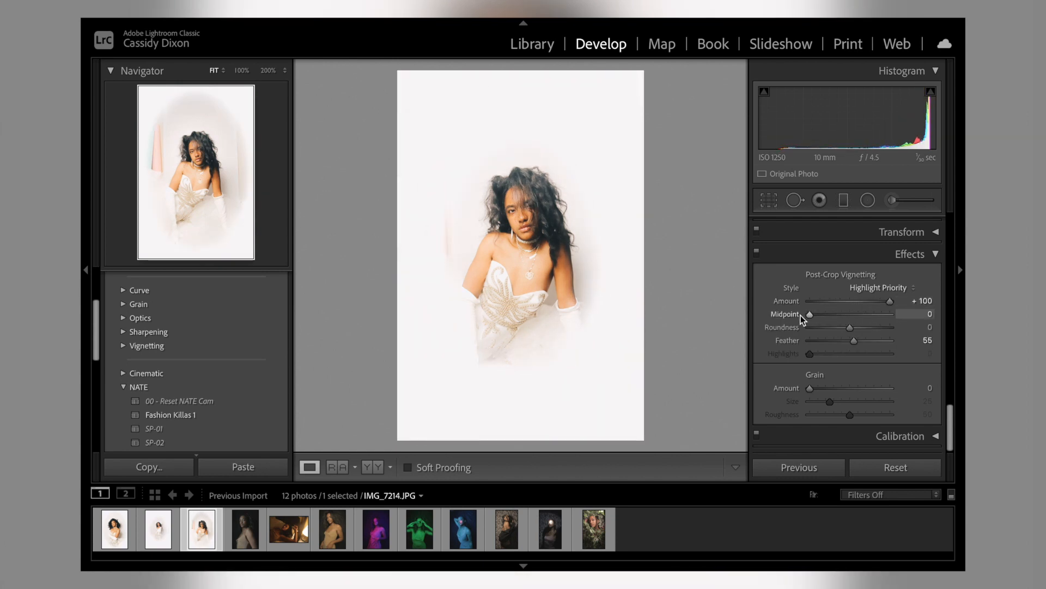
drag(853, 341, 885, 342)
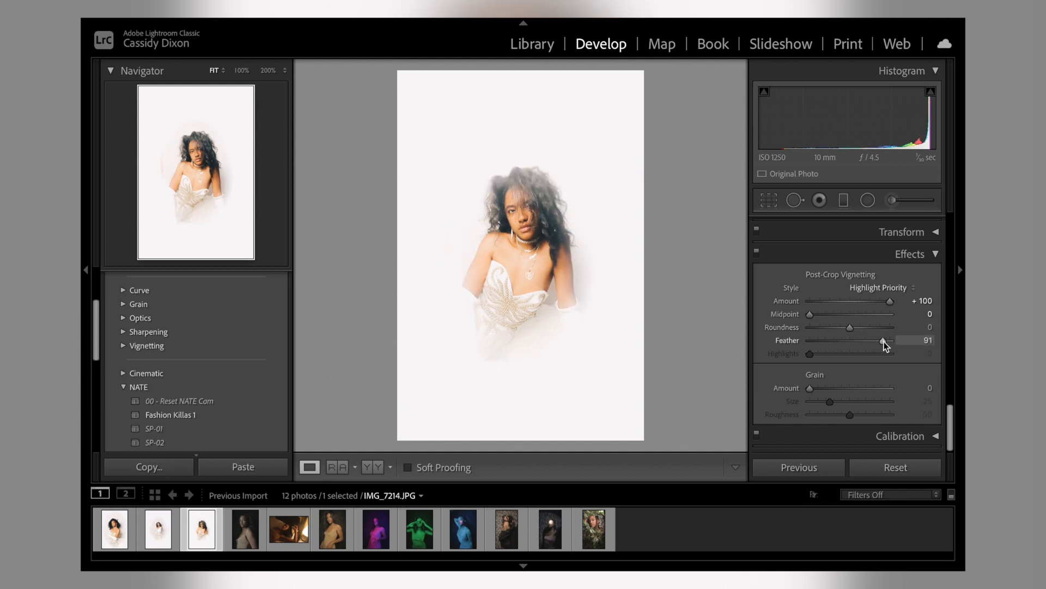
Step: Return to the second portrait and set its vignette Feather to 100
key(Left)
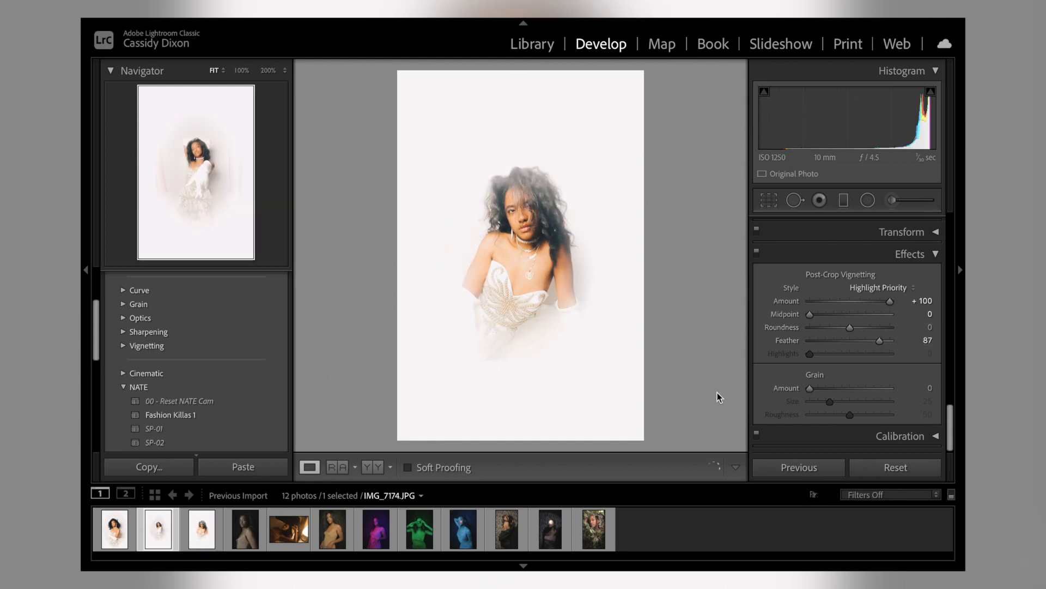
drag(878, 342, 900, 343)
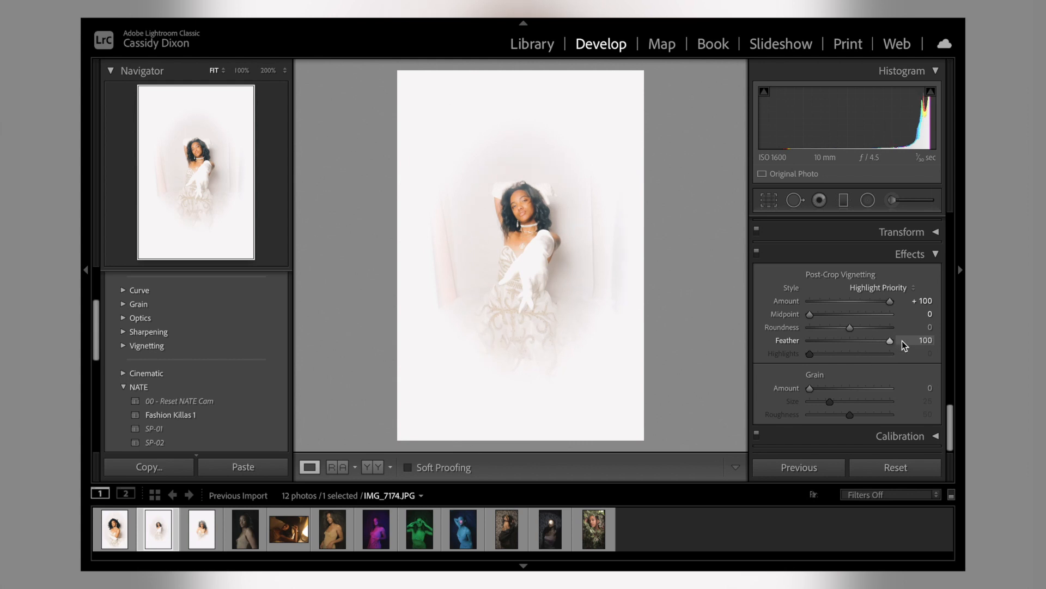
Step: Go back to the third portrait and deepen its Shadows to -73
key(Right)
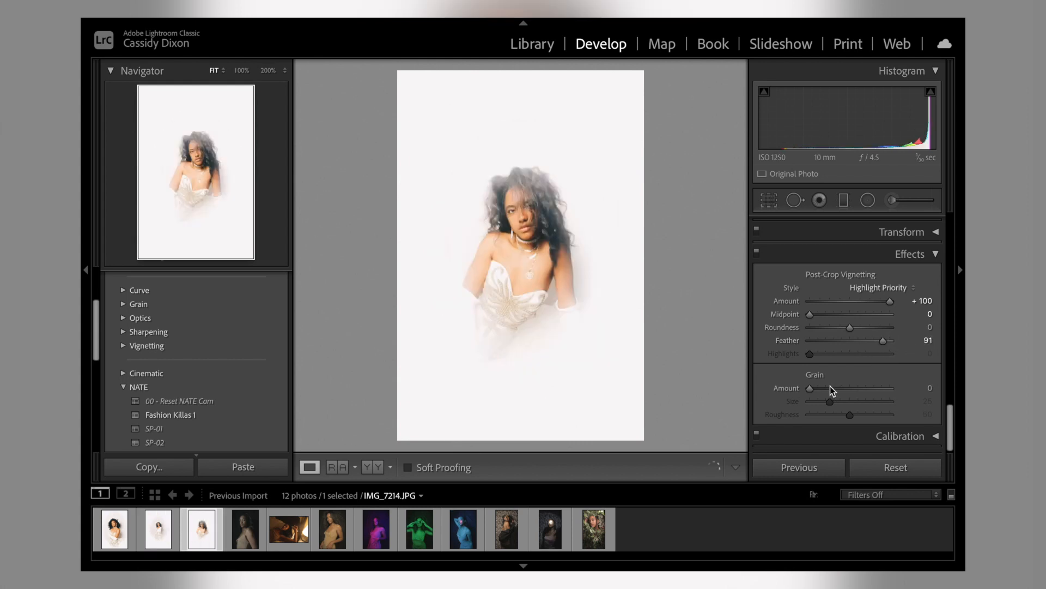
scroll(907, 339, up, 15)
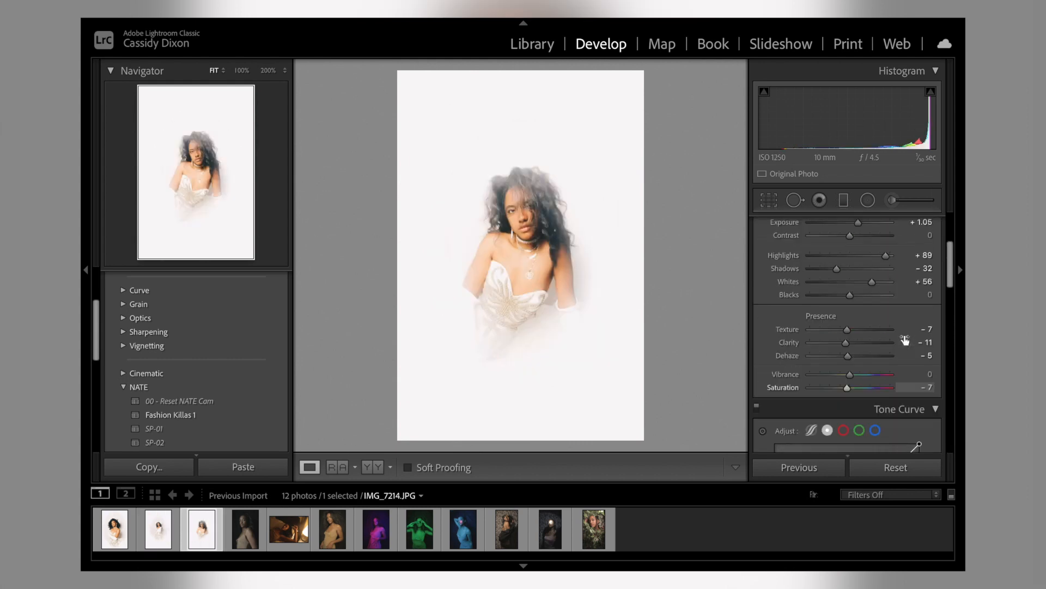
drag(835, 410, 821, 410)
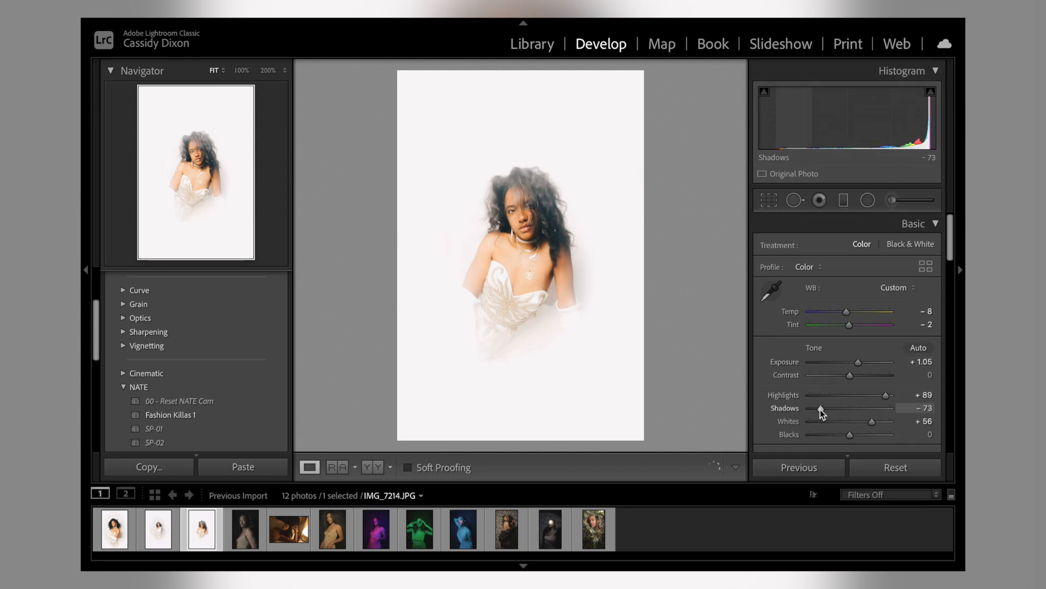
Step: Set the third portrait's Exposure to +0.80 and compare it with the first portrait
drag(857, 364, 855, 364)
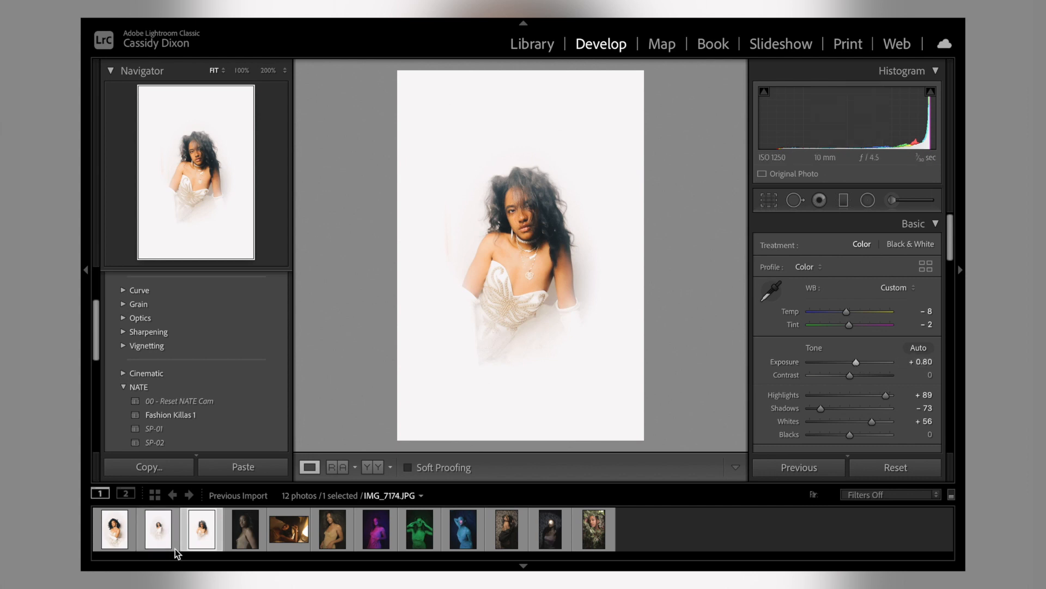
click(114, 531)
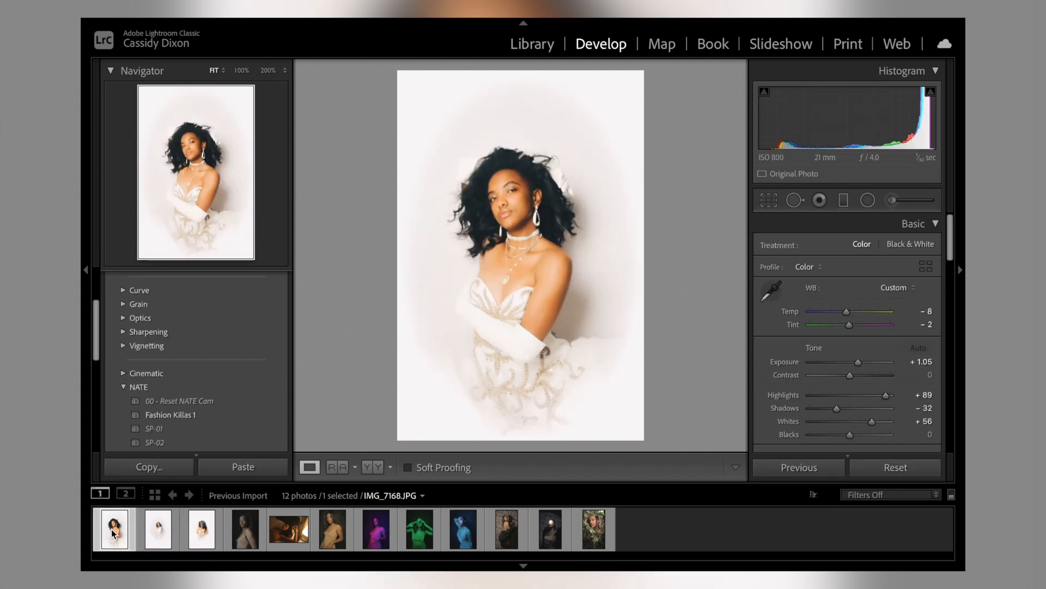
click(199, 532)
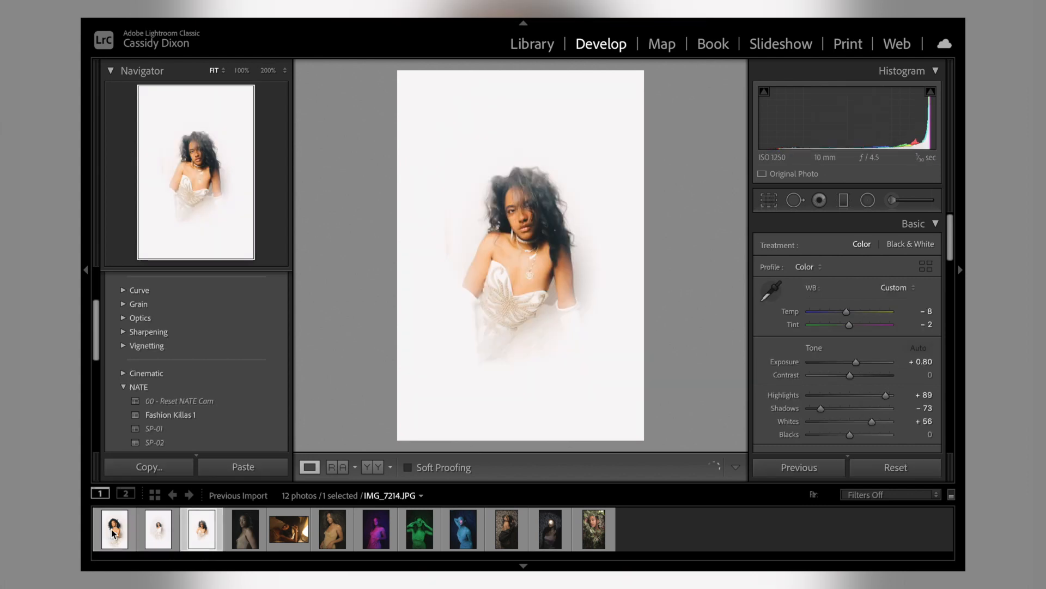
Step: Open the fourth photo, the dark-background portrait, and apply the SP-05 preset to it
click(252, 543)
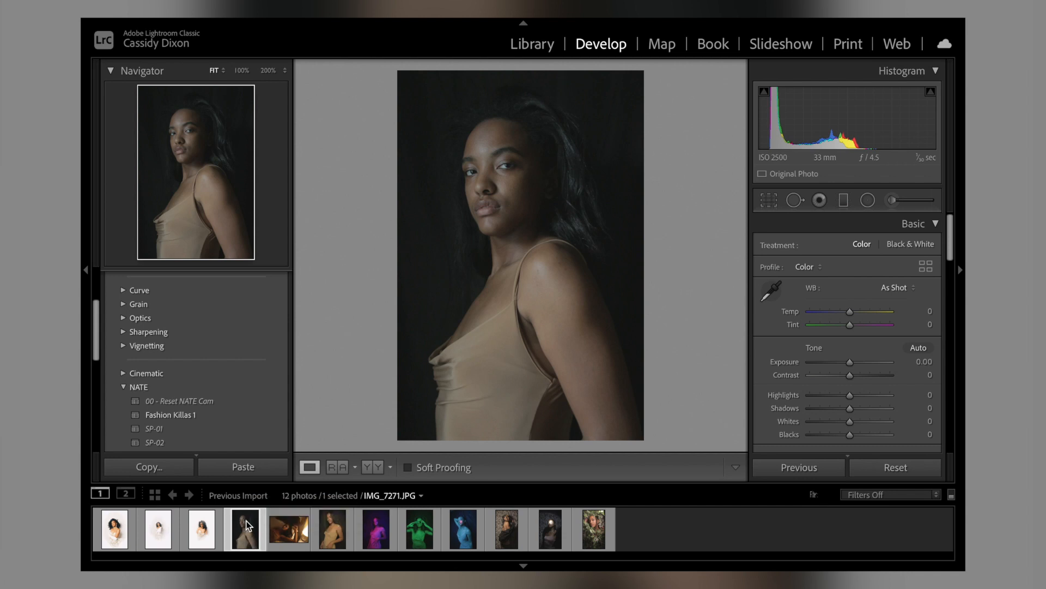
scroll(218, 444, down, 3)
scroll(218, 442, down, 1)
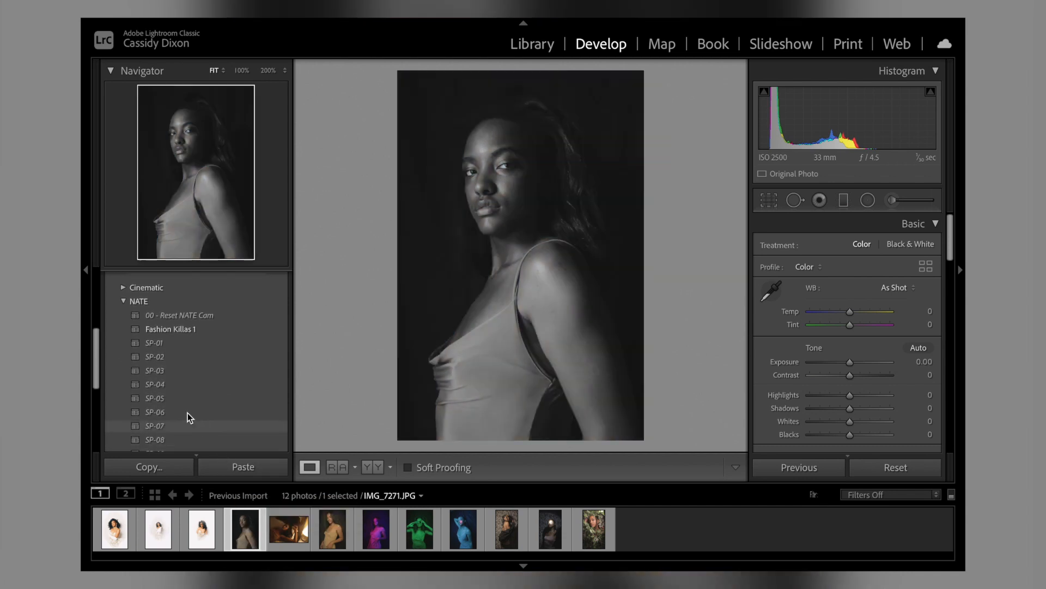
click(173, 396)
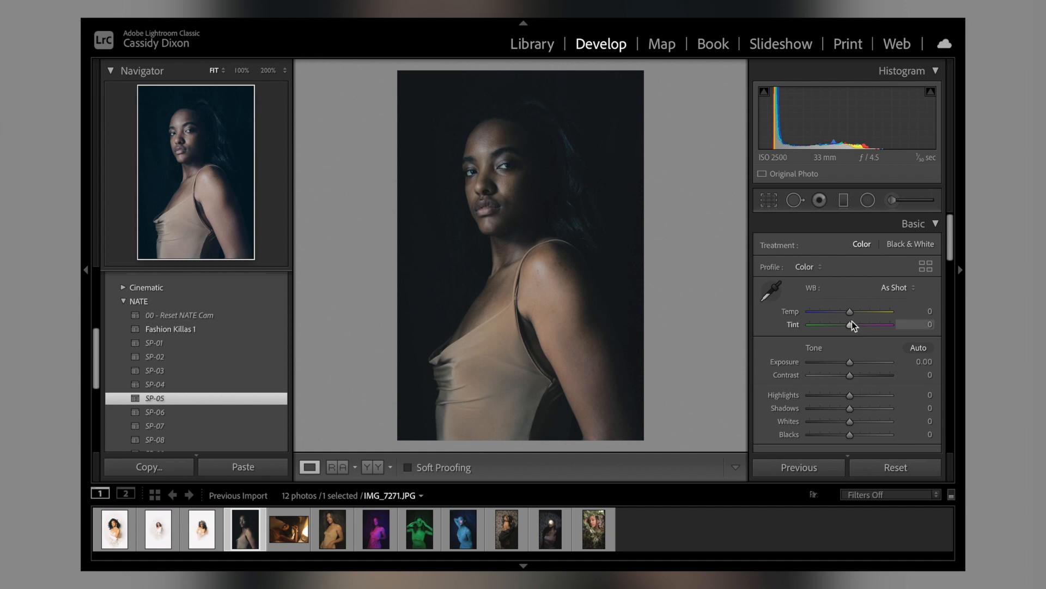
Step: Set the fourth portrait's Temp to +5, Exposure to +0.60, Contrast to +9, Highlights to +23 and Shadows to -74
drag(852, 315, 854, 315)
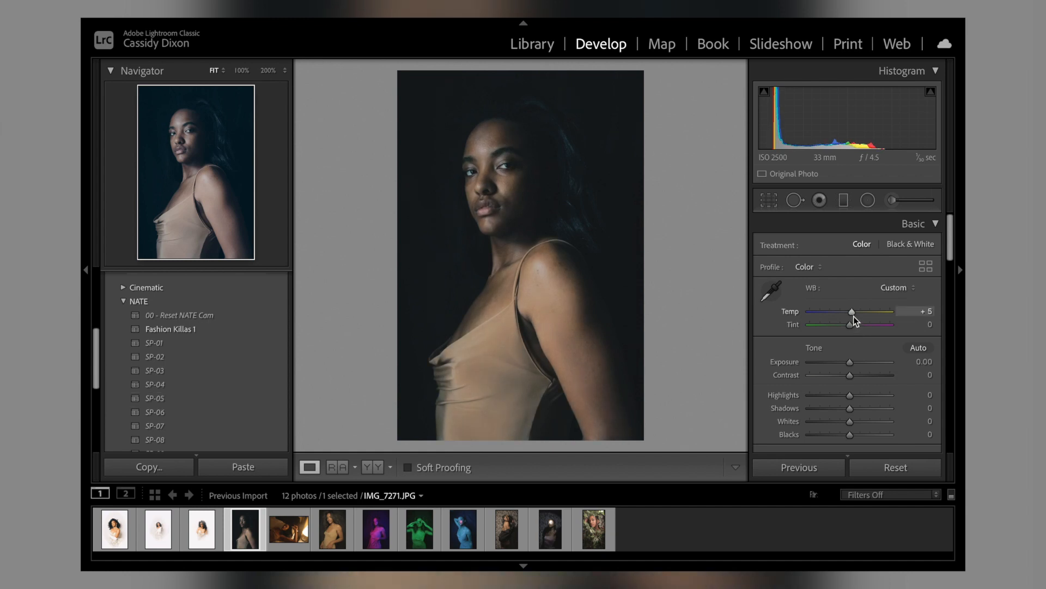
drag(849, 361, 853, 339)
scroll(853, 364, down, 2)
scroll(851, 339, down, 2)
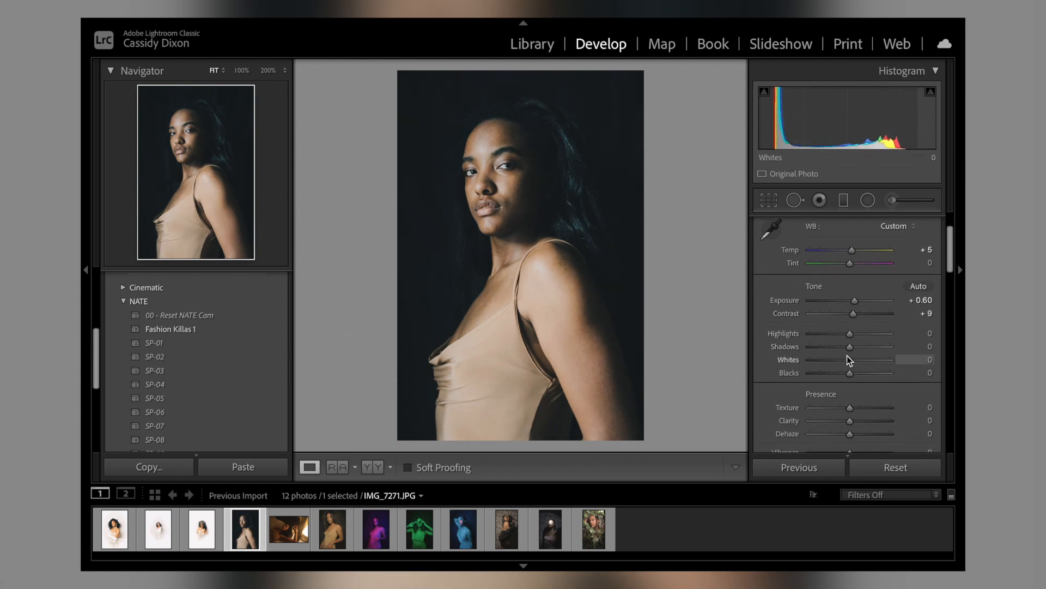
mouse_move(848, 348)
mouse_down()
mouse_move(816, 348)
mouse_move(826, 337)
mouse_move(858, 343)
mouse_up()
scroll(858, 343, down, 1)
scroll(858, 343, down, 3)
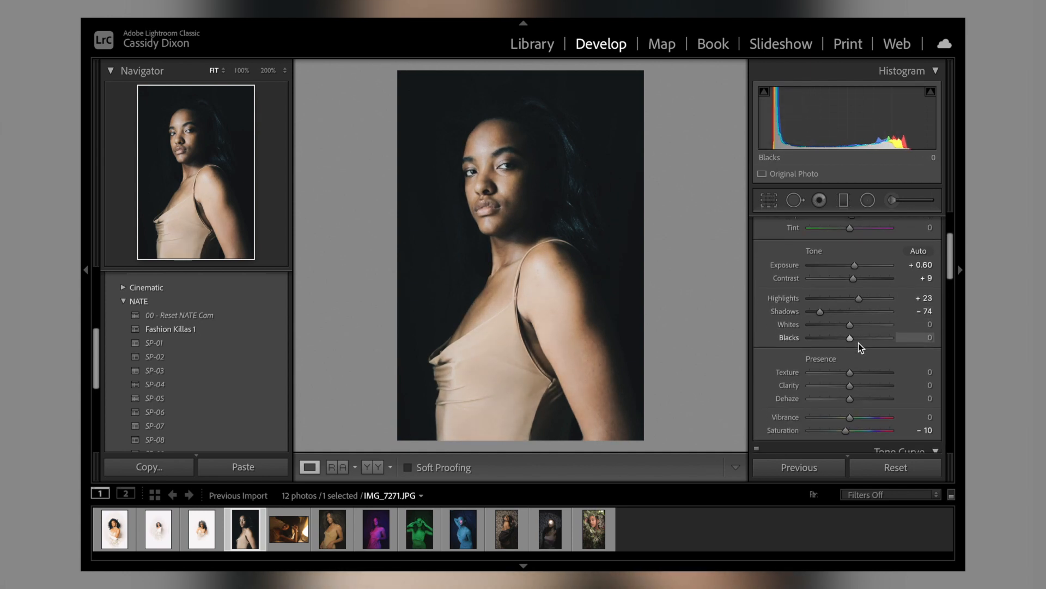
Step: Set the fourth portrait's Texture to -22, Clarity to -23 and Saturation to +5
drag(865, 424, 850, 423)
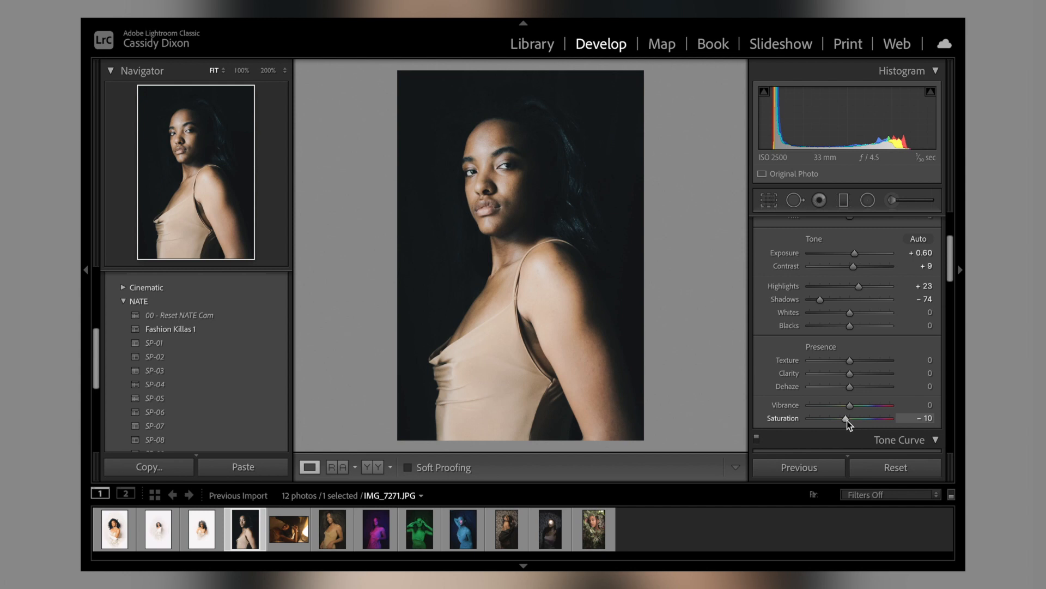
drag(847, 360, 839, 374)
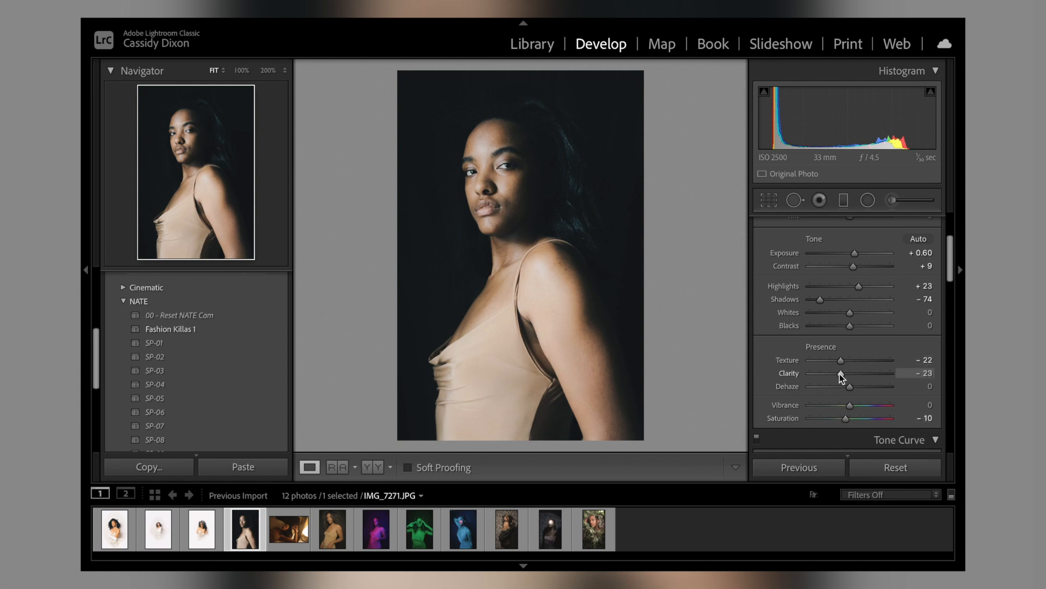
drag(845, 421, 851, 421)
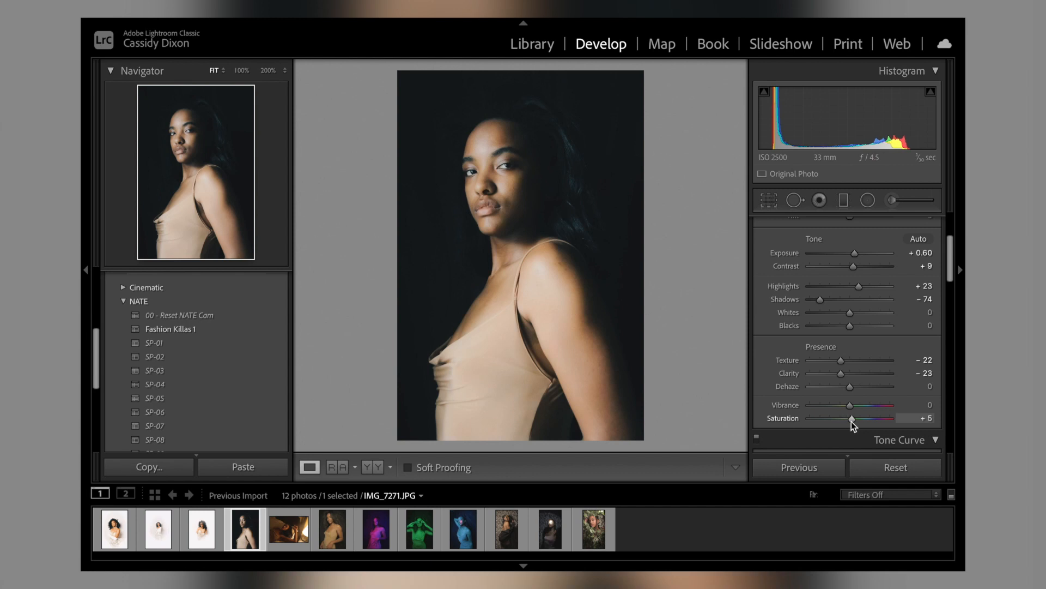
scroll(852, 421, down, 2)
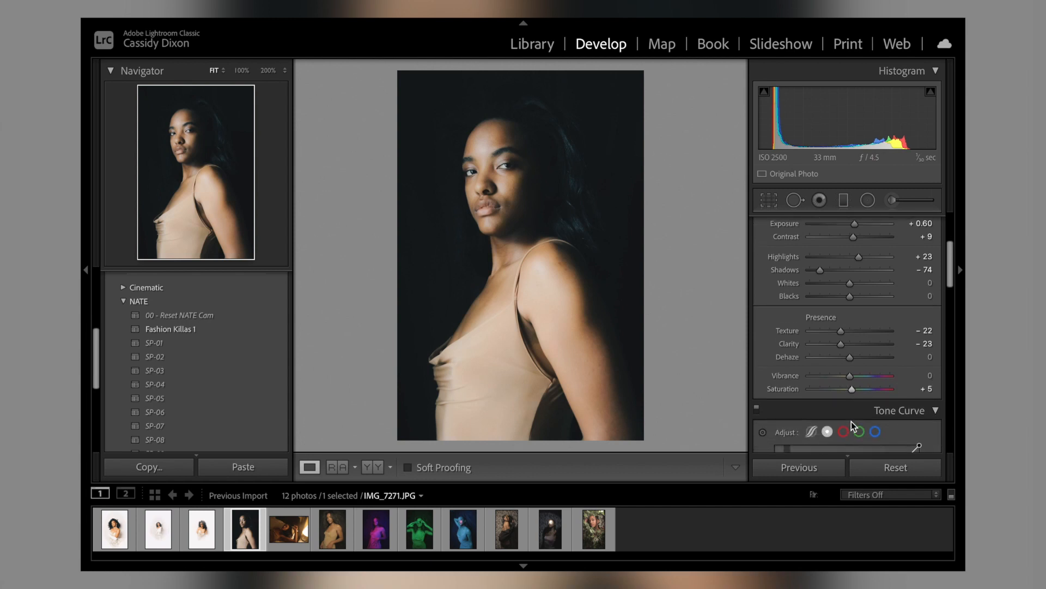
scroll(851, 420, up, 3)
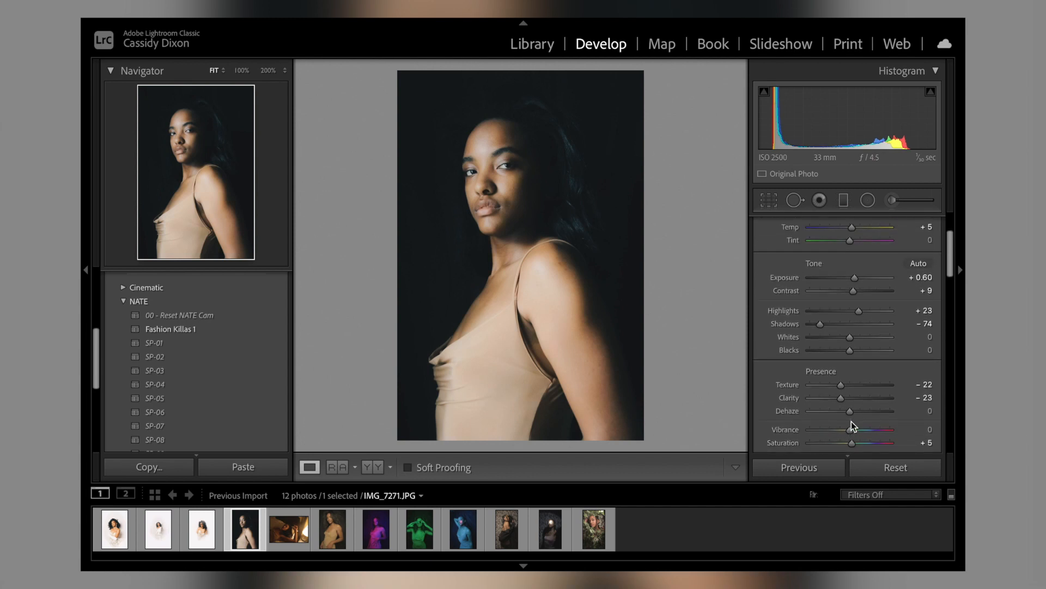
Step: Adjust the orange saturation of the fourth portrait in the HSL settings and return to the luminance values
scroll(851, 421, down, 10)
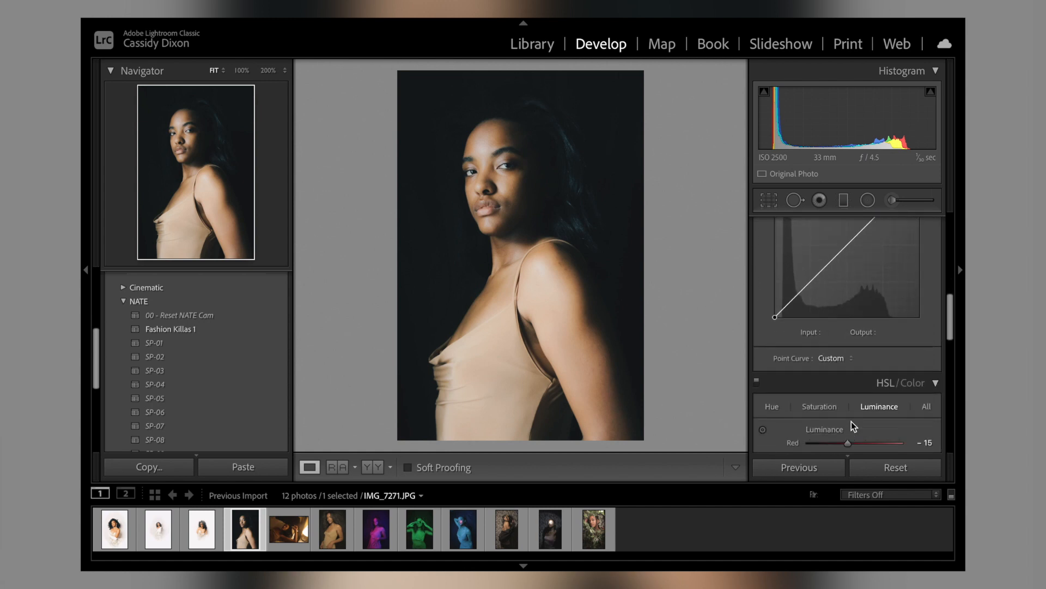
scroll(852, 421, down, 5)
click(819, 240)
drag(873, 291, 793, 312)
click(887, 241)
Step: Add a dark post-crop vignette to the fourth portrait with Amount -100 and Feather 55
scroll(850, 321, down, 10)
scroll(851, 321, up, 1)
mouse_move(850, 352)
mouse_down()
mouse_move(829, 352)
mouse_move(853, 355)
mouse_up()
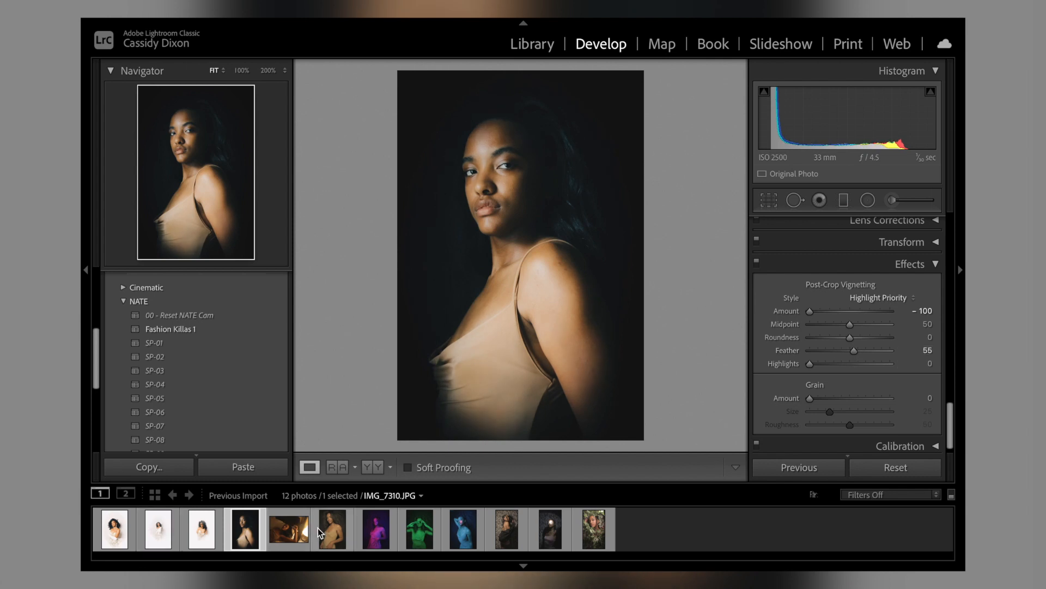
Step: Apply the SP-05 preset to the fifth photo, the lamp-lit bed shot, and raise its Shadows to +10
click(278, 532)
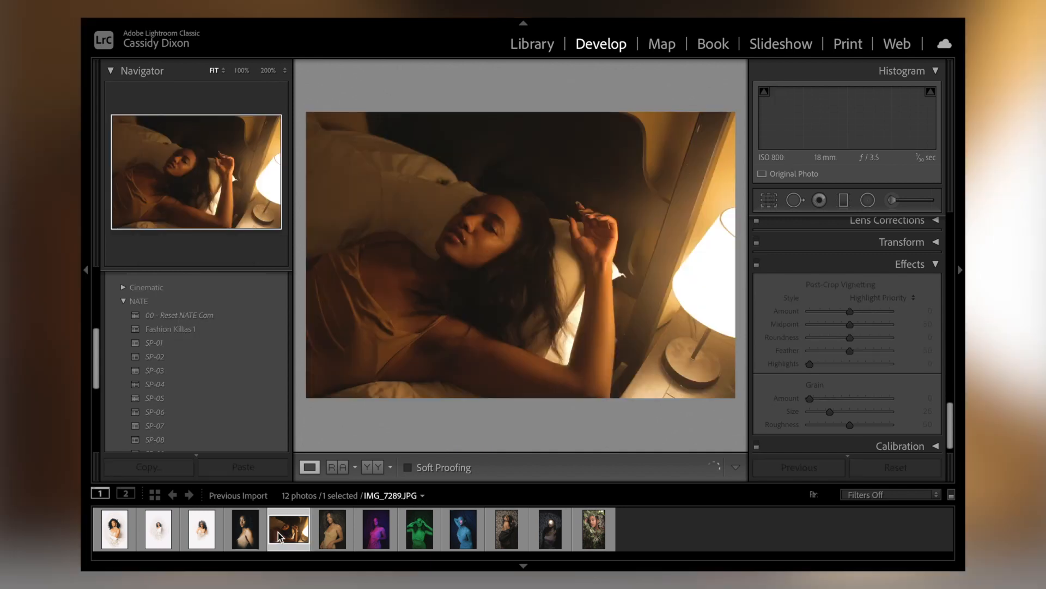
click(192, 402)
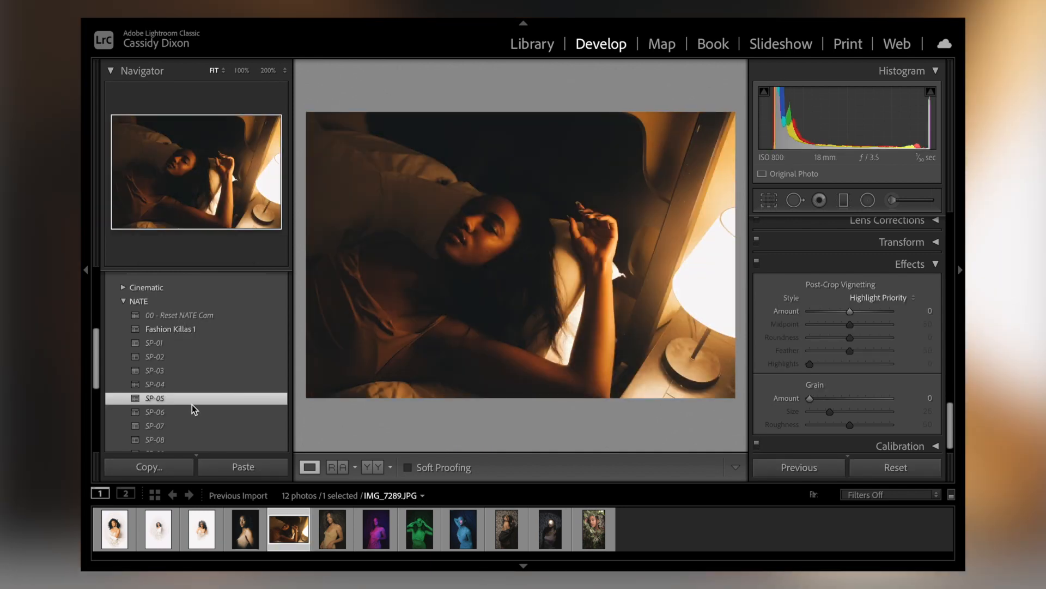
scroll(803, 365, up, 15)
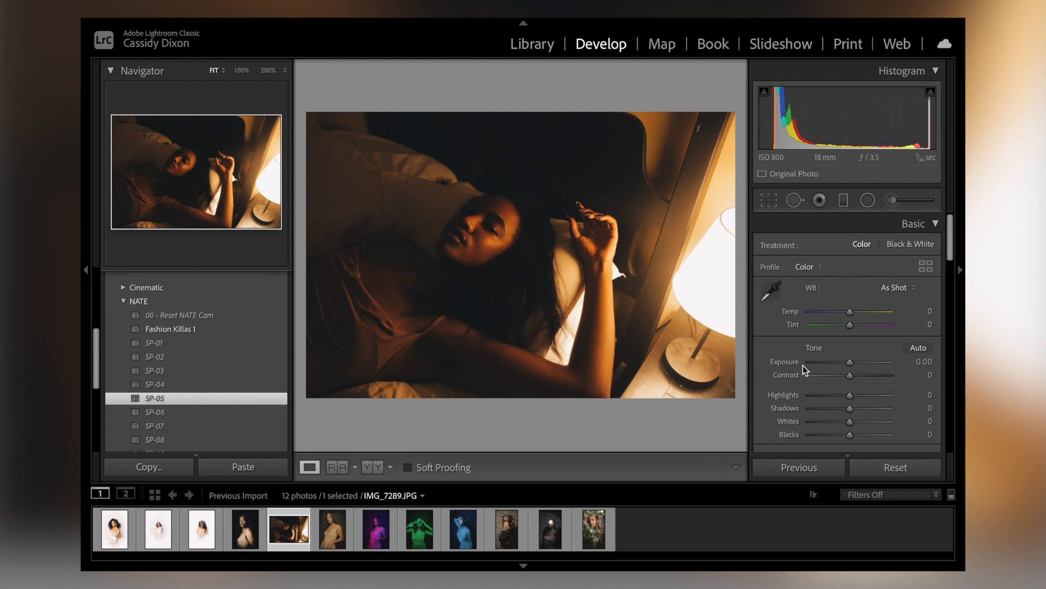
scroll(900, 327, down, 3)
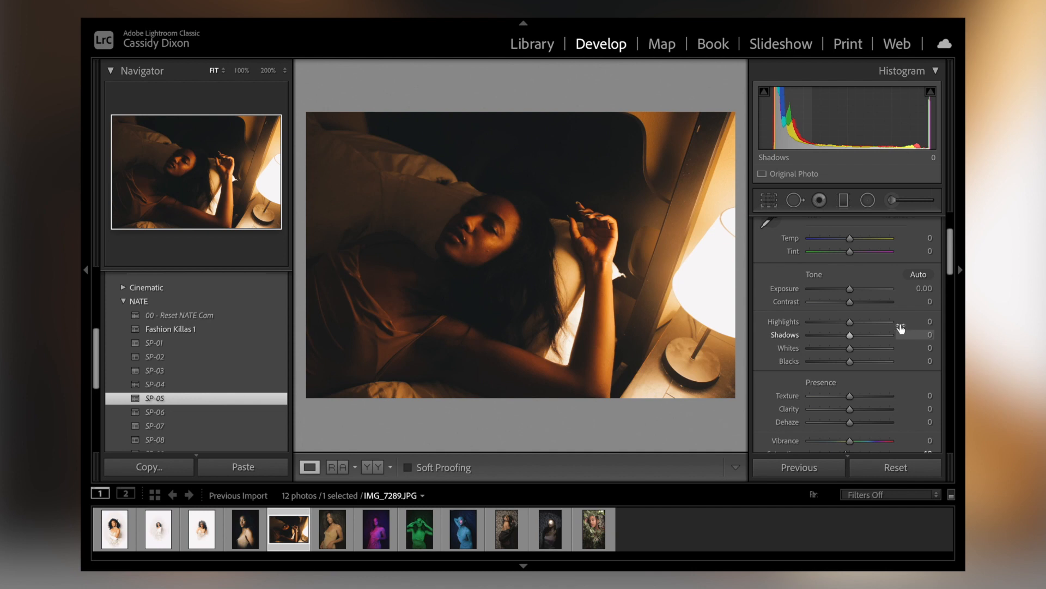
scroll(887, 353, down, 2)
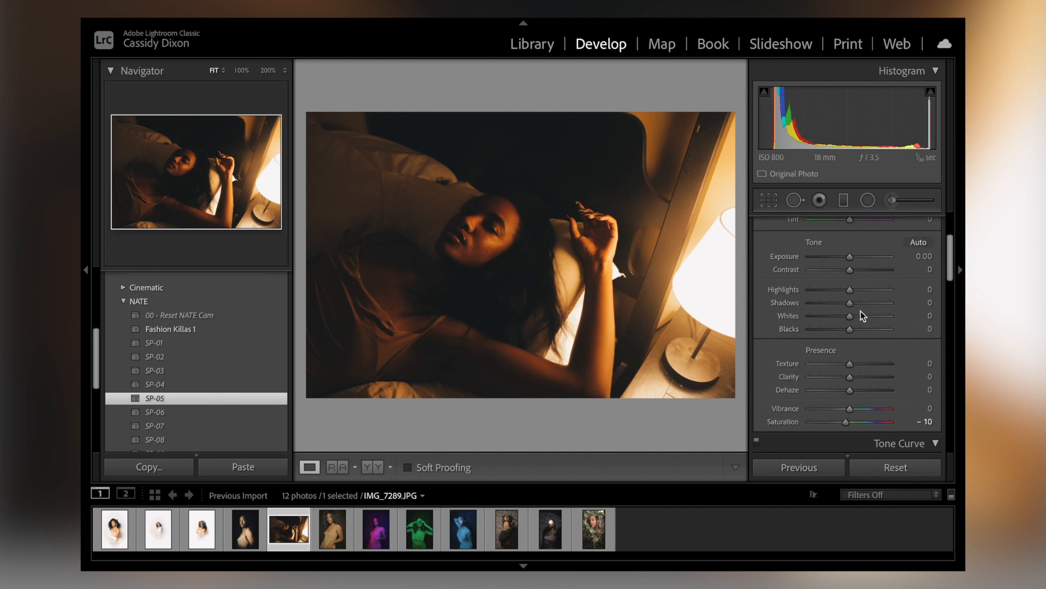
mouse_move(851, 303)
mouse_down()
mouse_move(894, 306)
mouse_move(856, 300)
mouse_up()
scroll(855, 300, down, 1)
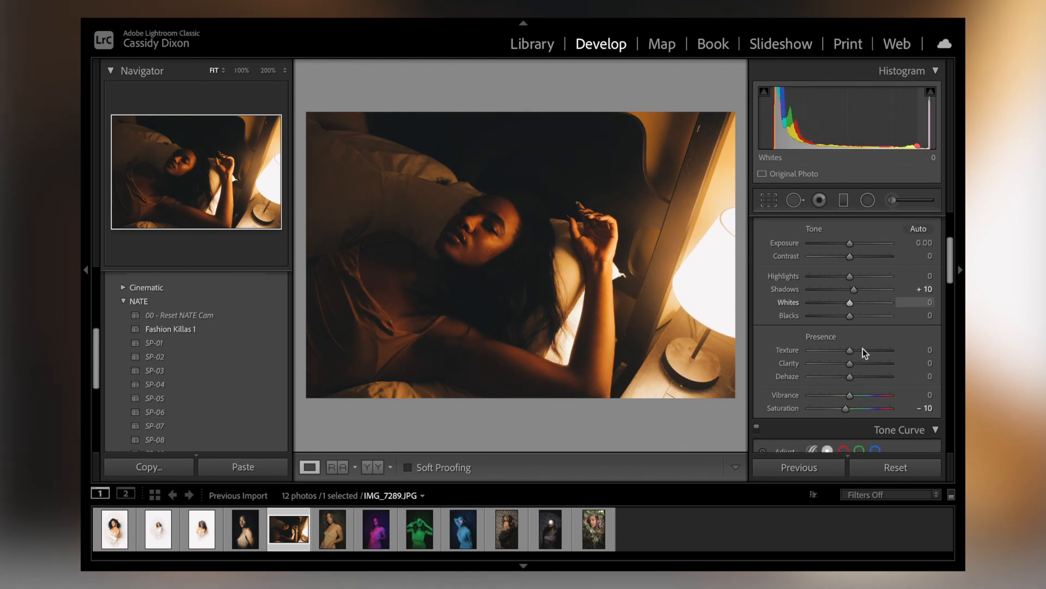
Step: Set the lamp-lit photo's Texture to -22, Clarity to -25 and Saturation to -5, and its HSL orange luminance to +46
drag(847, 352, 841, 364)
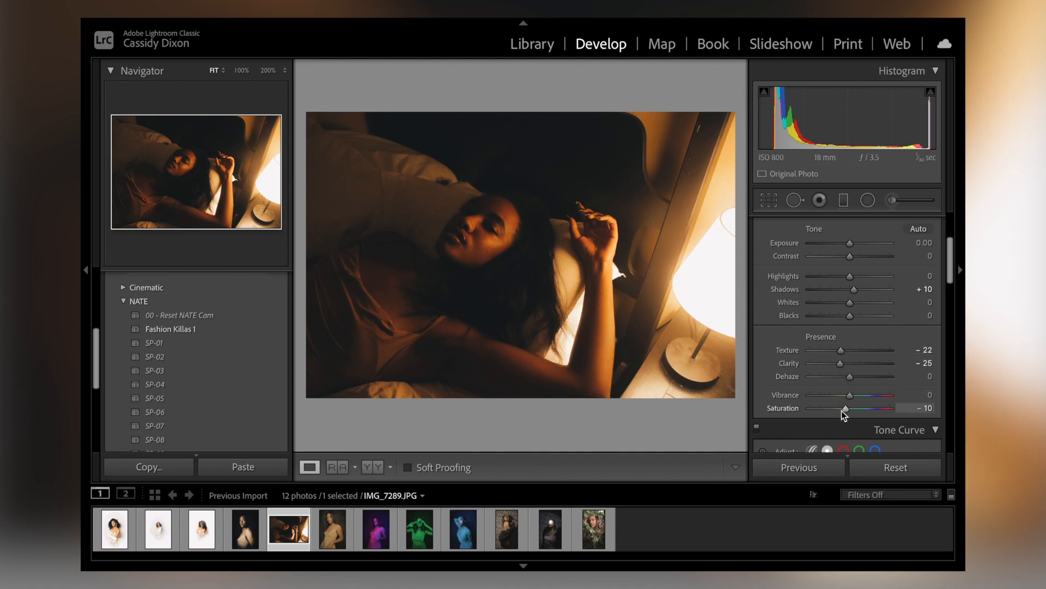
drag(846, 410, 853, 410)
scroll(848, 362, down, 5)
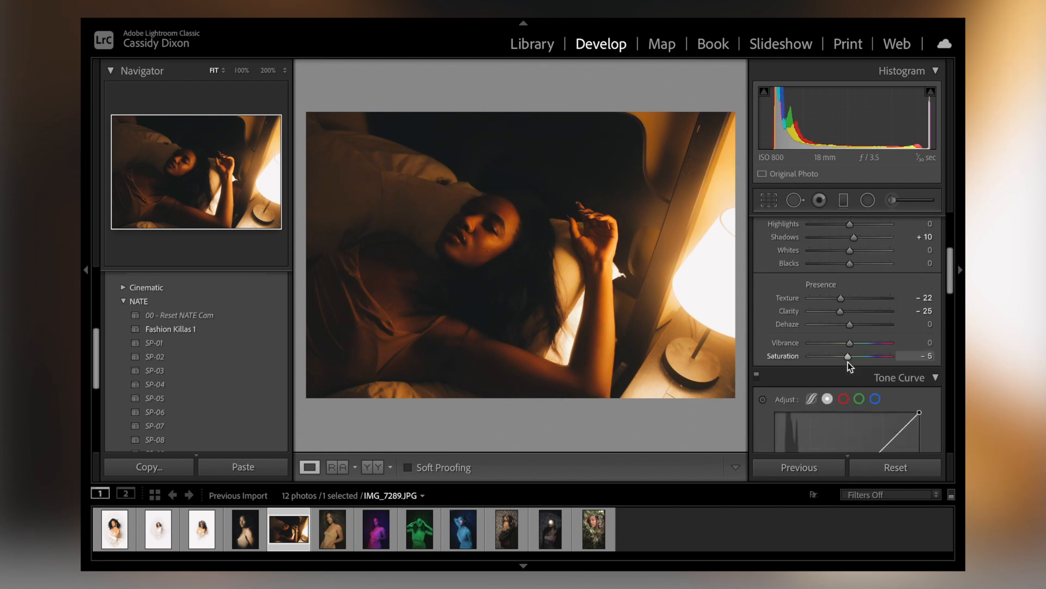
scroll(848, 362, down, 5)
drag(861, 365, 876, 364)
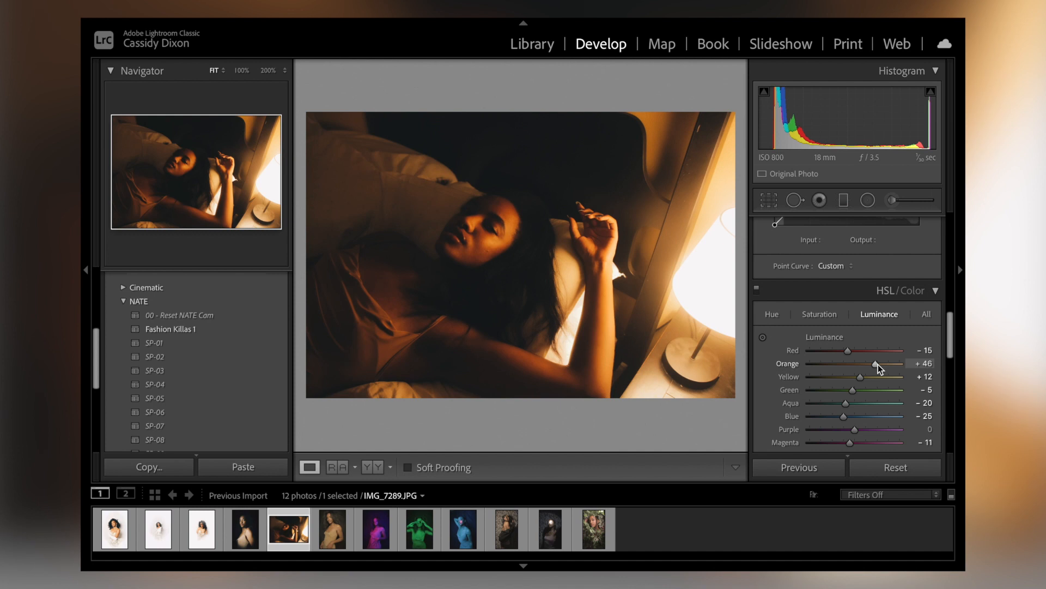
Step: Apply the SP-05 preset to the sixth photo and set its Exposure to -0.10 and Temp to +5
click(338, 526)
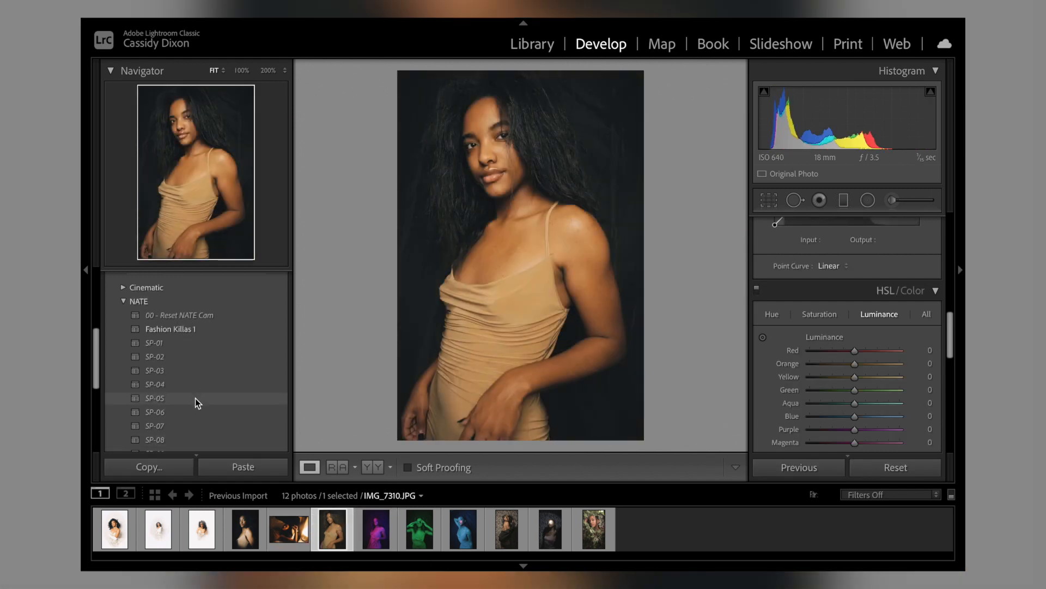
click(195, 398)
scroll(944, 382, up, 5)
scroll(944, 381, down, 1)
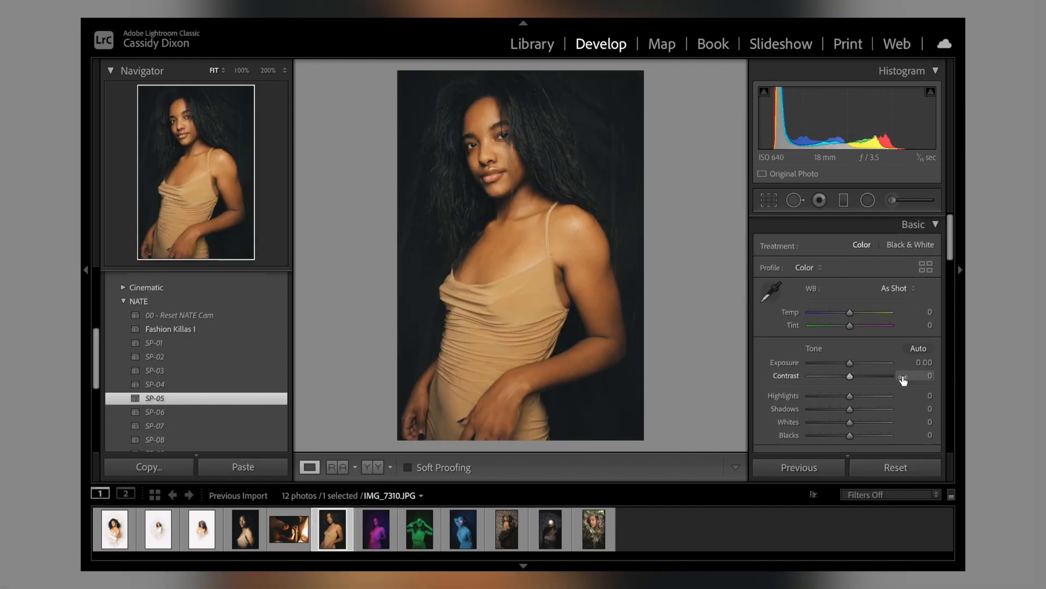
drag(848, 363, 847, 364)
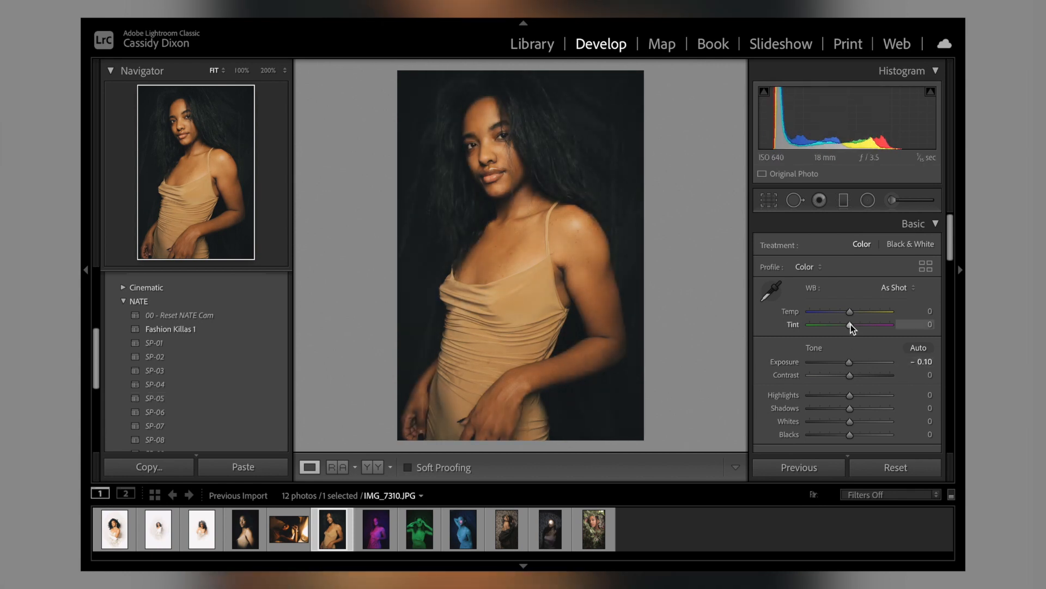
drag(849, 315, 852, 315)
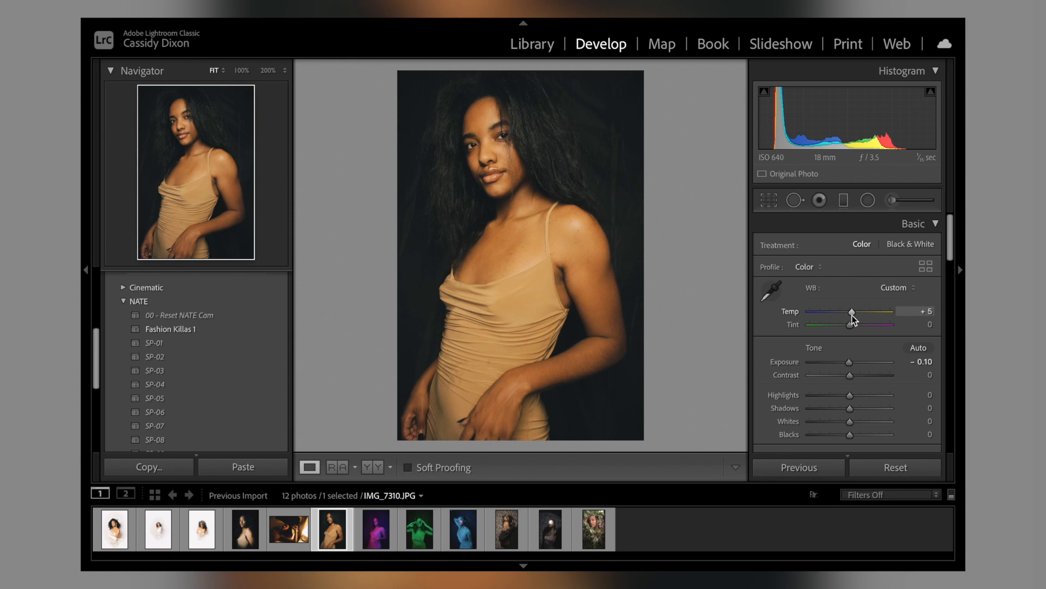
Step: Set the sixth portrait's Shadows to -100, Blacks to -34 and Highlights to -8
scroll(852, 315, down, 3)
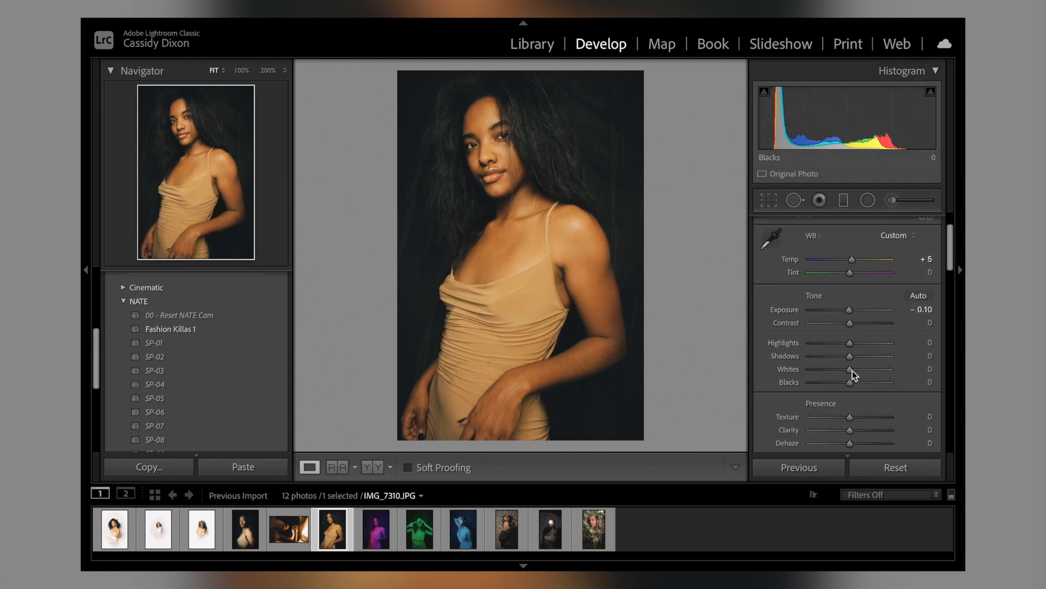
drag(850, 356, 797, 355)
scroll(770, 353, down, 2)
drag(847, 361, 834, 361)
scroll(833, 359, down, 2)
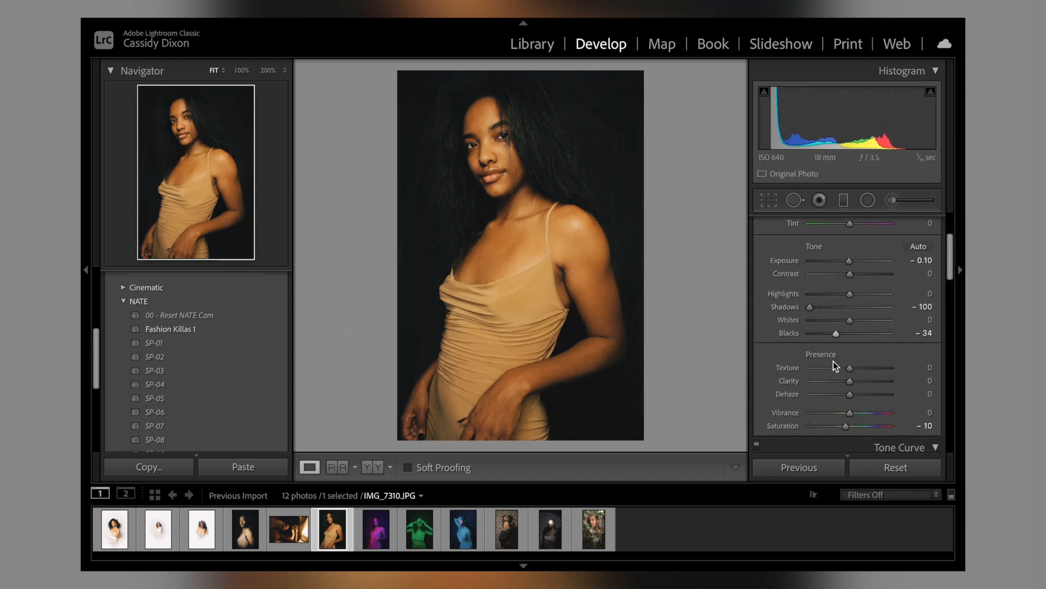
mouse_move(850, 290)
mouse_down()
mouse_move(813, 287)
mouse_move(848, 291)
mouse_up()
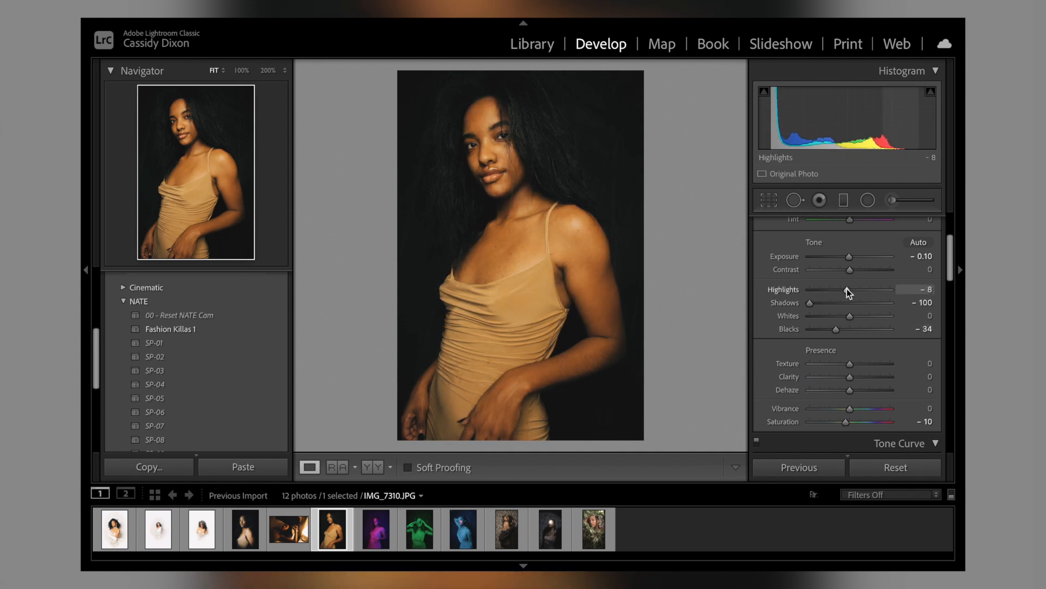
Step: Set the sixth portrait's Saturation to -3 and soften it by lowering Texture and Clarity
scroll(847, 289, down, 3)
drag(846, 362, 849, 362)
drag(848, 304, 843, 332)
Step: Raise the sixth portrait's HSL orange luminance to +21
scroll(845, 331, down, 5)
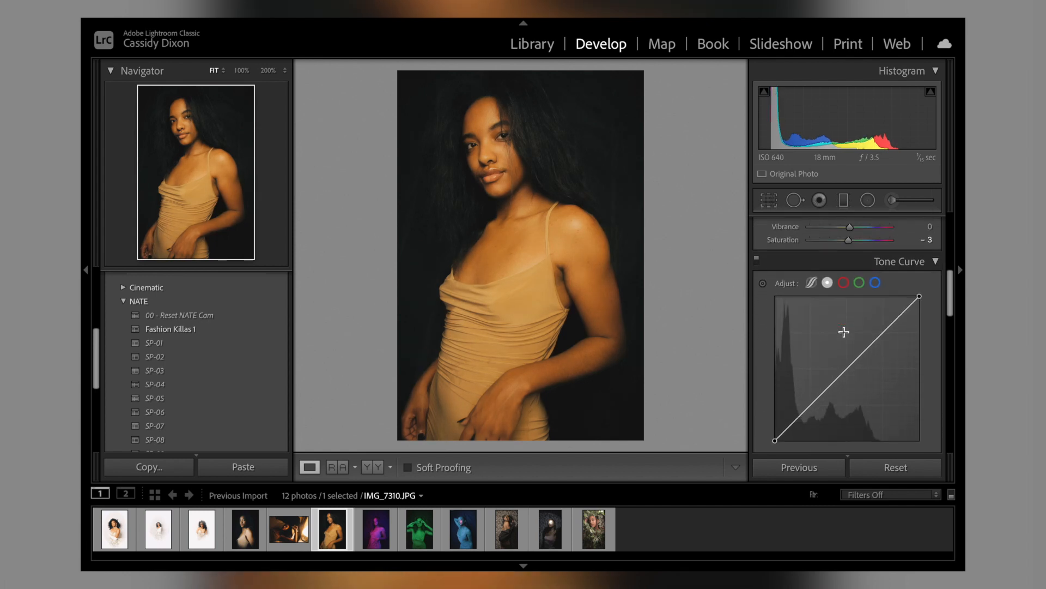
scroll(844, 334, down, 3)
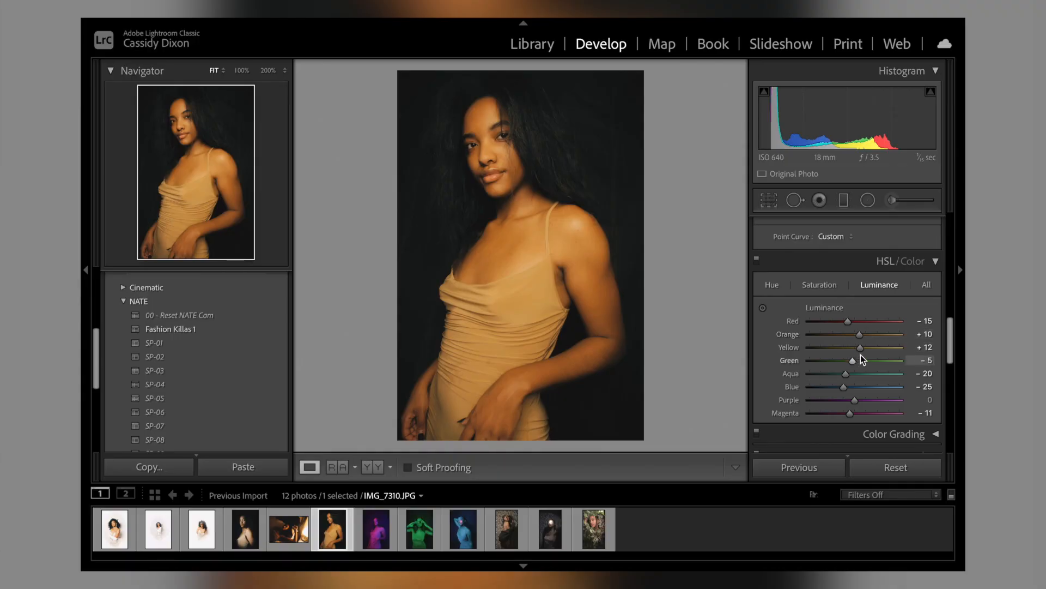
drag(861, 333, 865, 334)
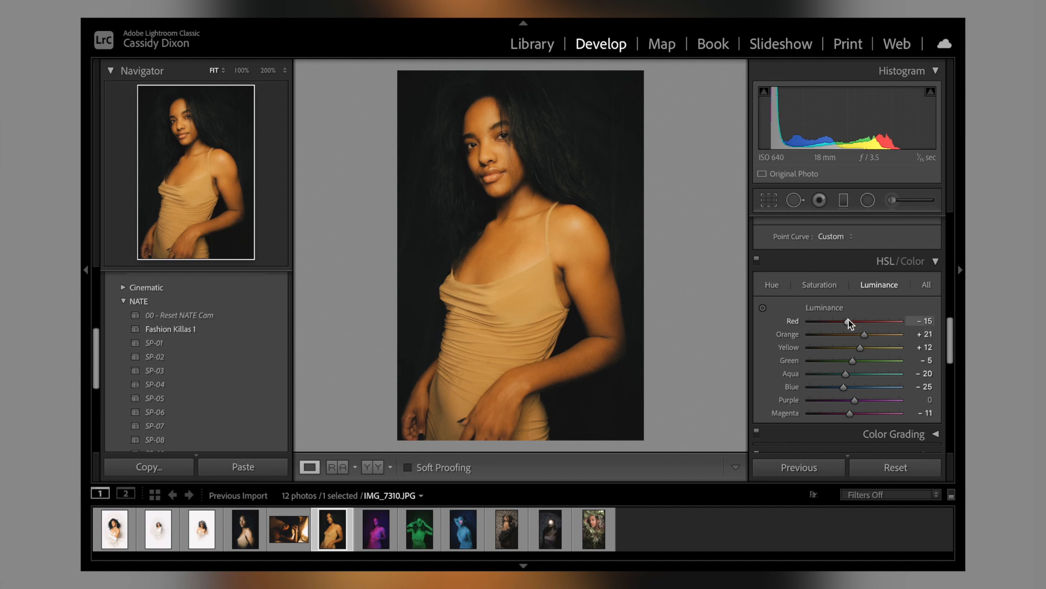
Step: Add a post-crop vignette to the sixth portrait with Amount -39 and Midpoint 62
scroll(850, 327, down, 5)
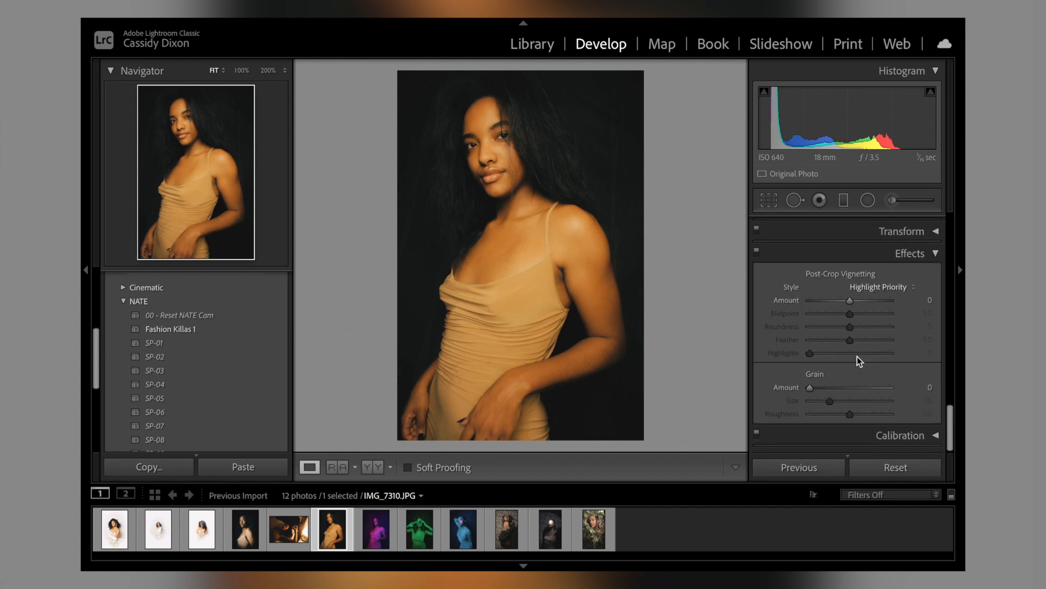
mouse_move(849, 301)
mouse_down()
mouse_move(832, 300)
mouse_move(859, 319)
mouse_up()
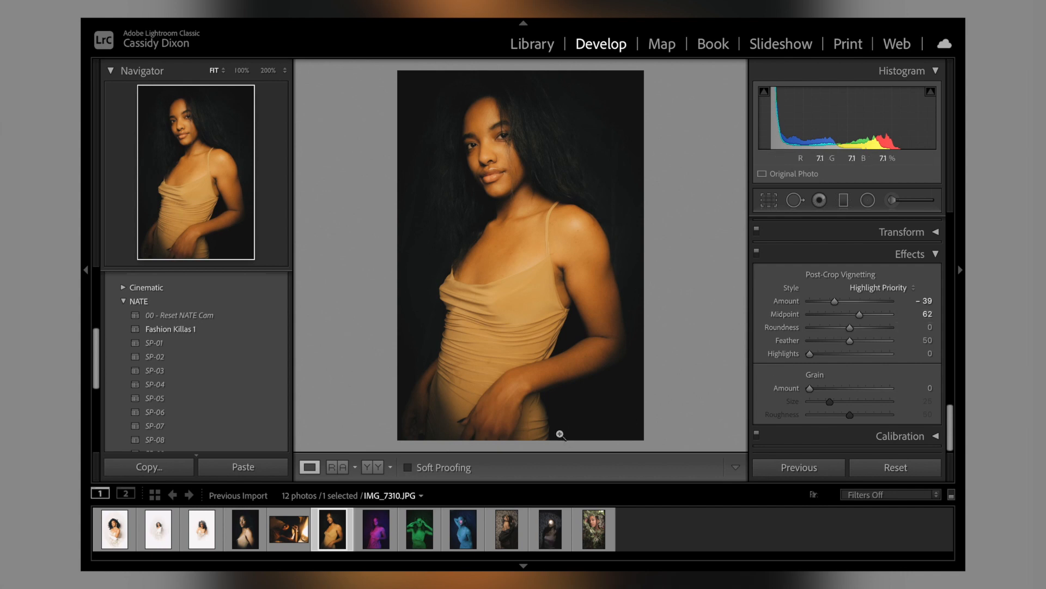
Step: Apply the SP-05 preset to the seventh photo, the magenta and blue portrait
click(384, 532)
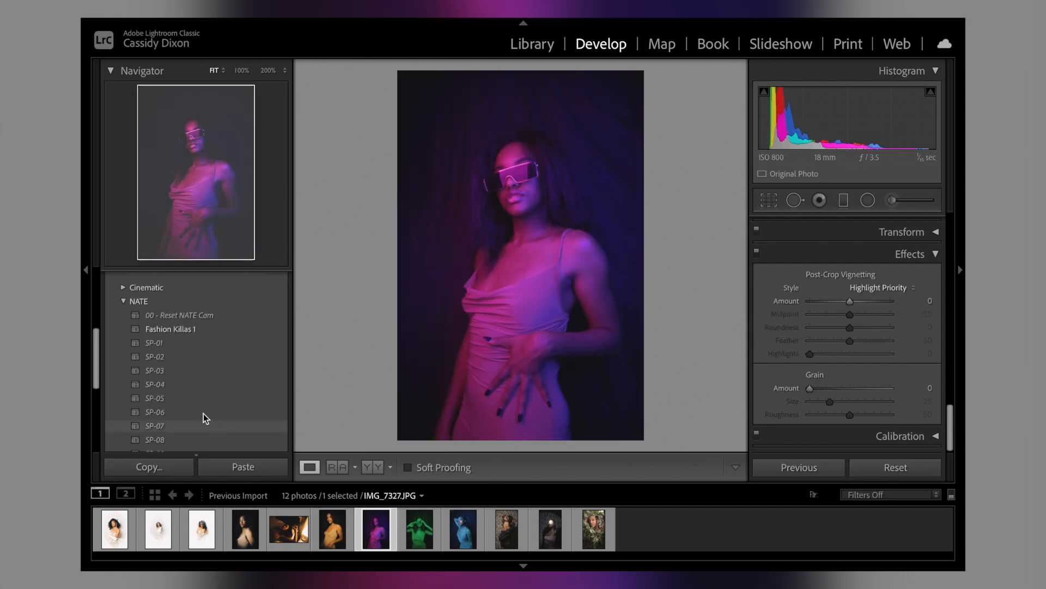
click(189, 400)
scroll(813, 402, up, 15)
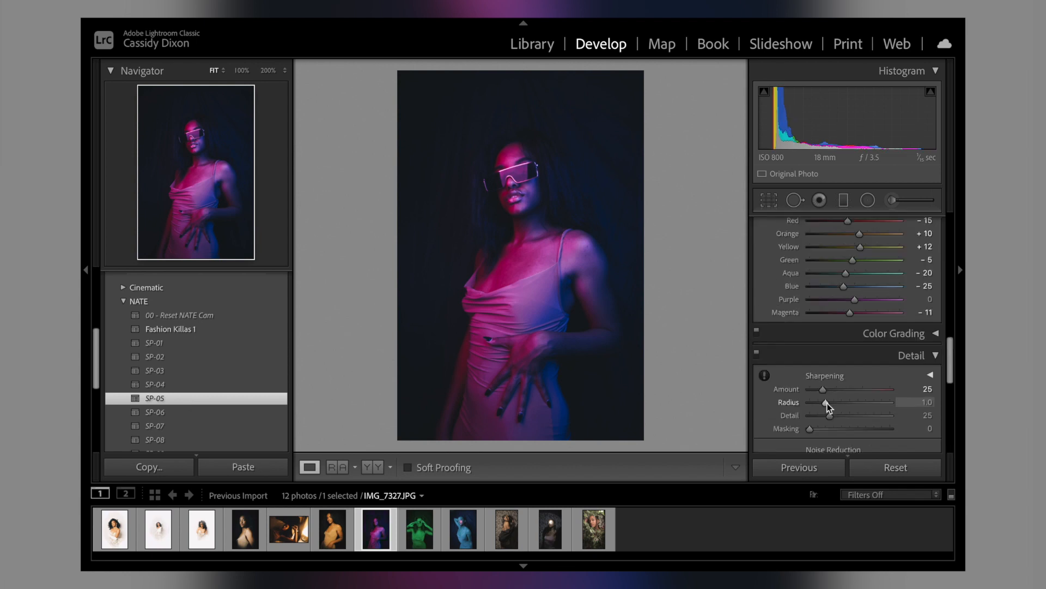
scroll(829, 407, down, 1)
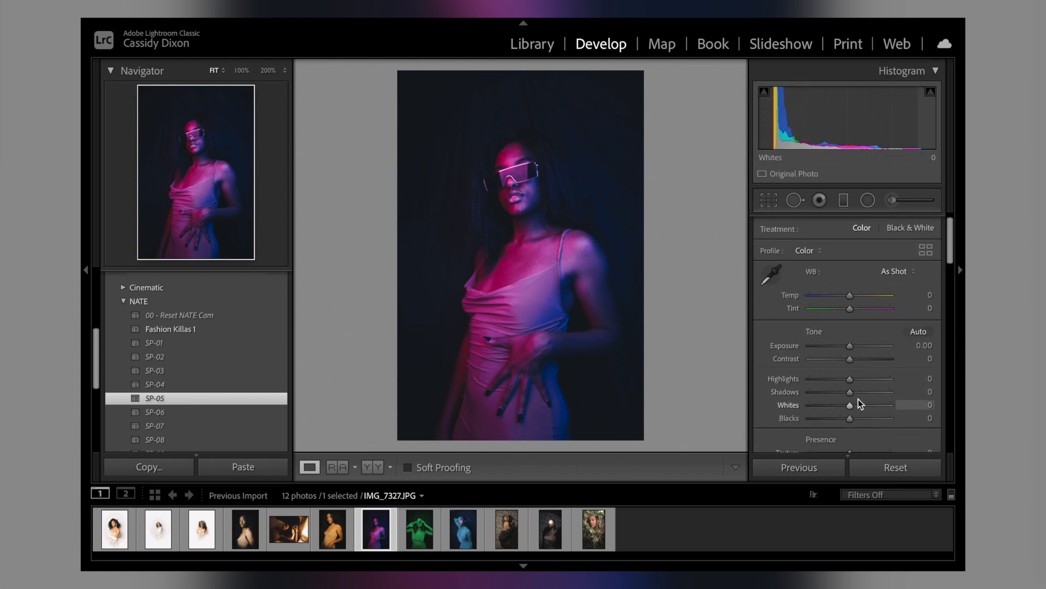
Step: Set the seventh portrait's Shadows to -100, Blacks to -33, Exposure to +0.40, Temp to -5 and Tint to +17
drag(850, 392, 801, 388)
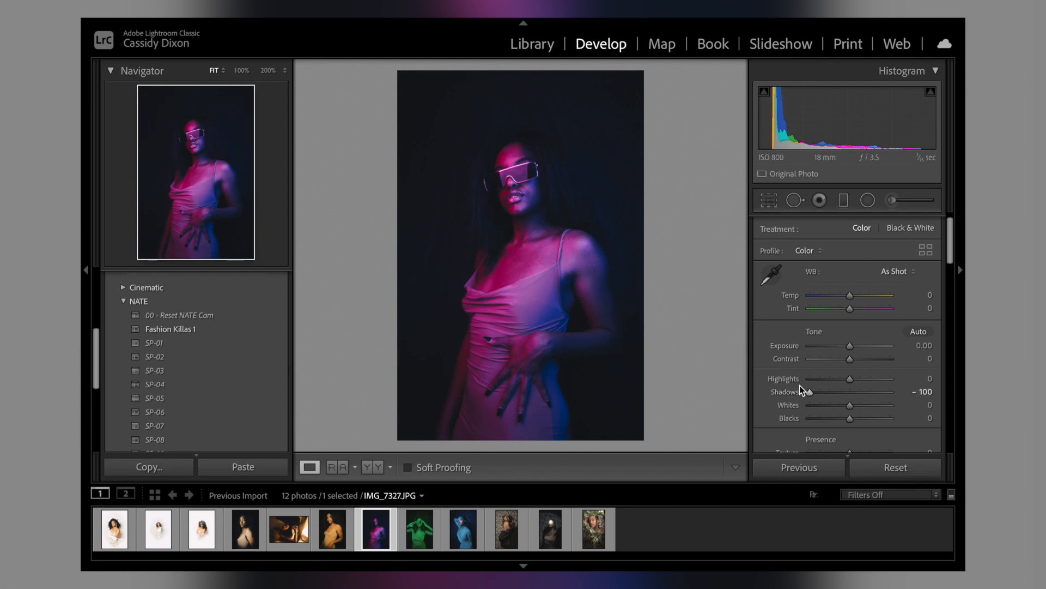
drag(833, 419, 838, 420)
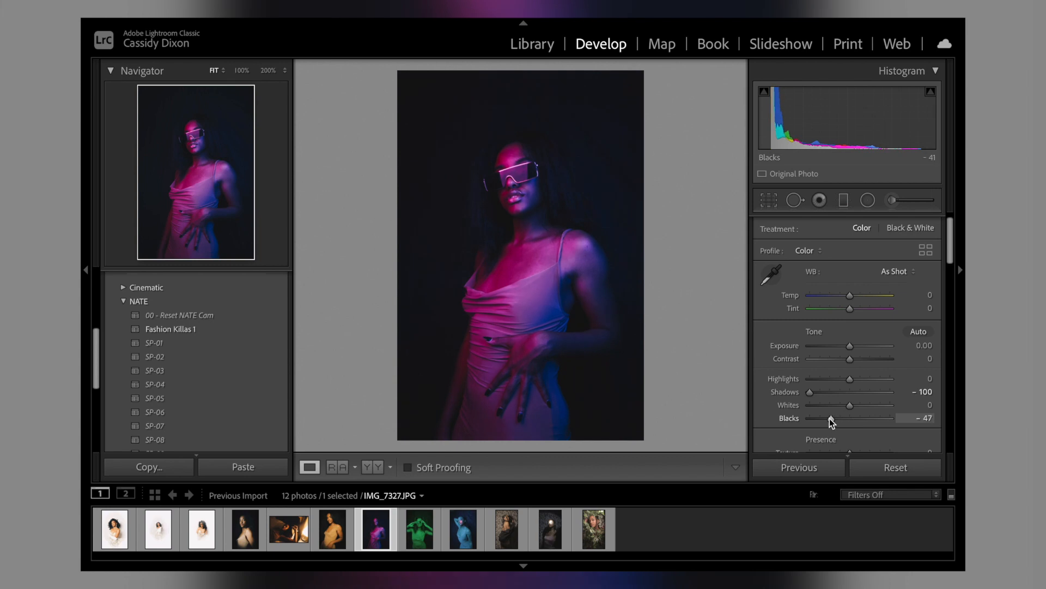
drag(851, 346, 853, 345)
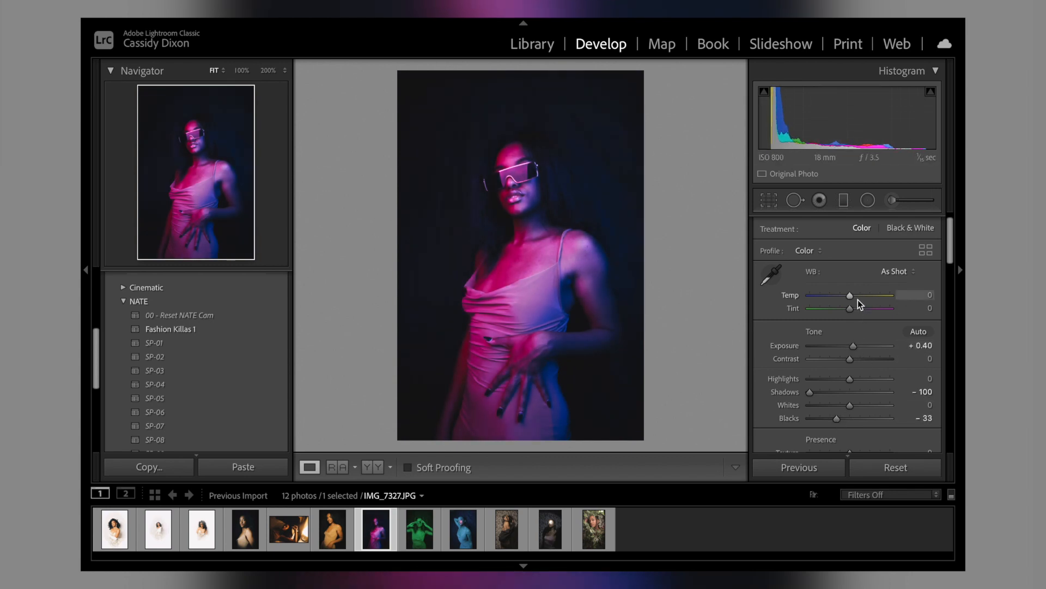
mouse_move(849, 309)
mouse_down()
mouse_move(865, 310)
mouse_move(839, 294)
mouse_move(858, 310)
mouse_up()
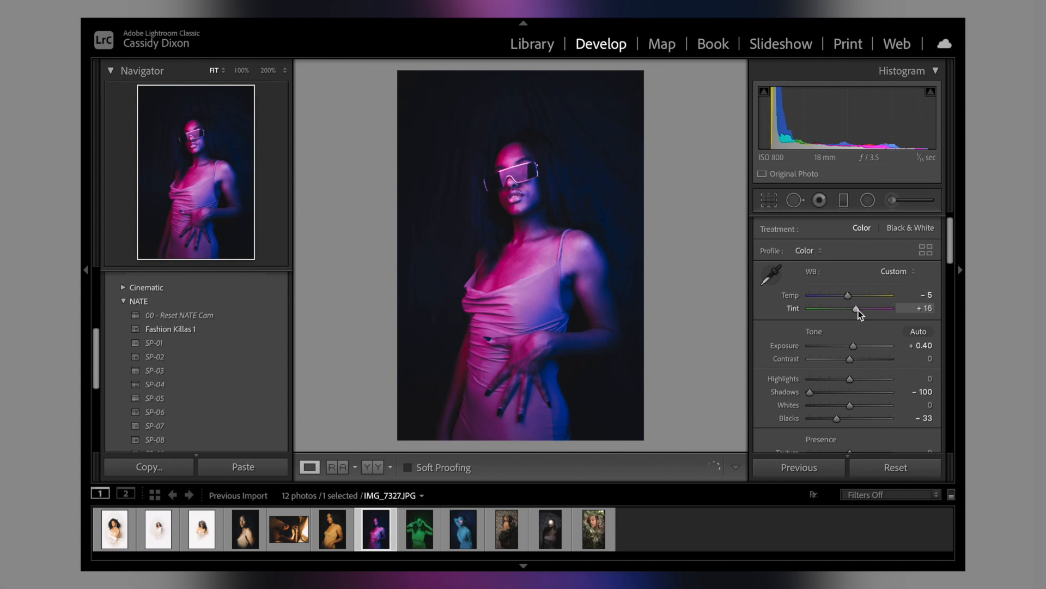
Step: Set the seventh portrait's Saturation to -2, Texture to -39 and Clarity to -38
scroll(858, 310, down, 2)
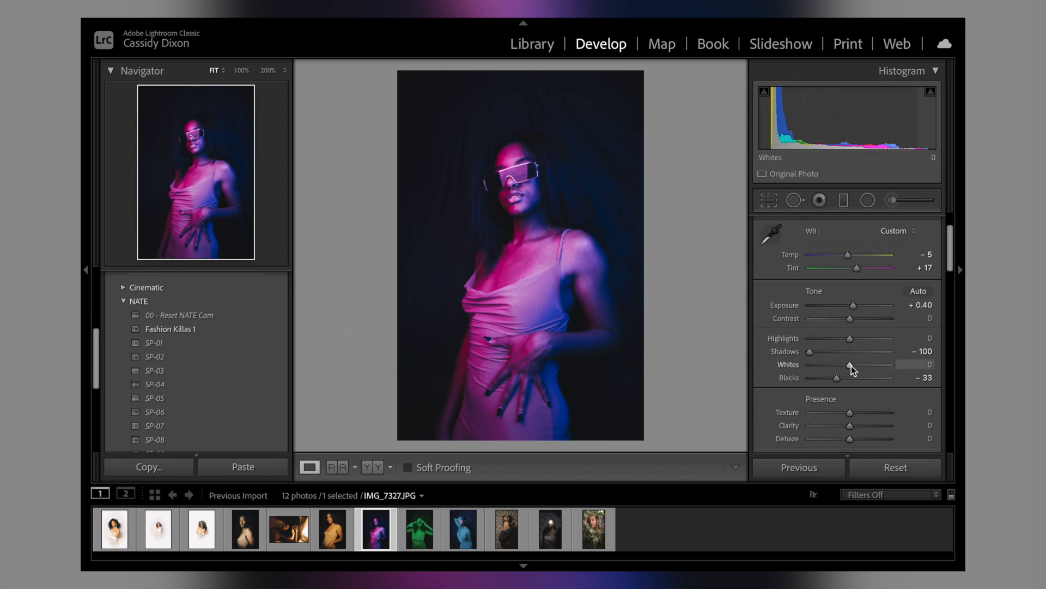
scroll(851, 365, down, 7)
scroll(851, 365, down, 5)
scroll(852, 365, up, 4)
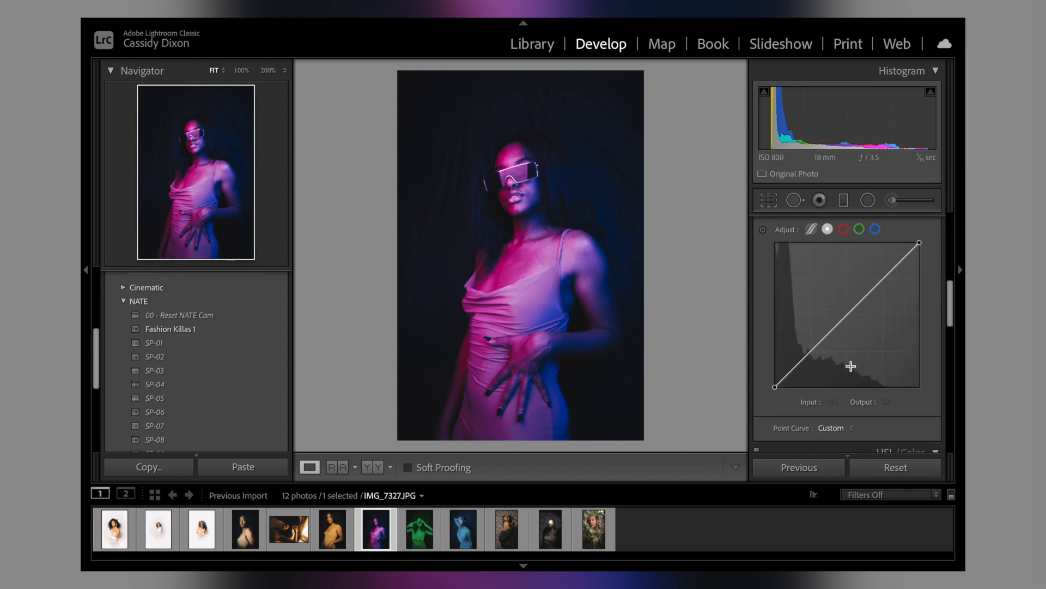
drag(845, 251, 849, 250)
scroll(849, 251, up, 3)
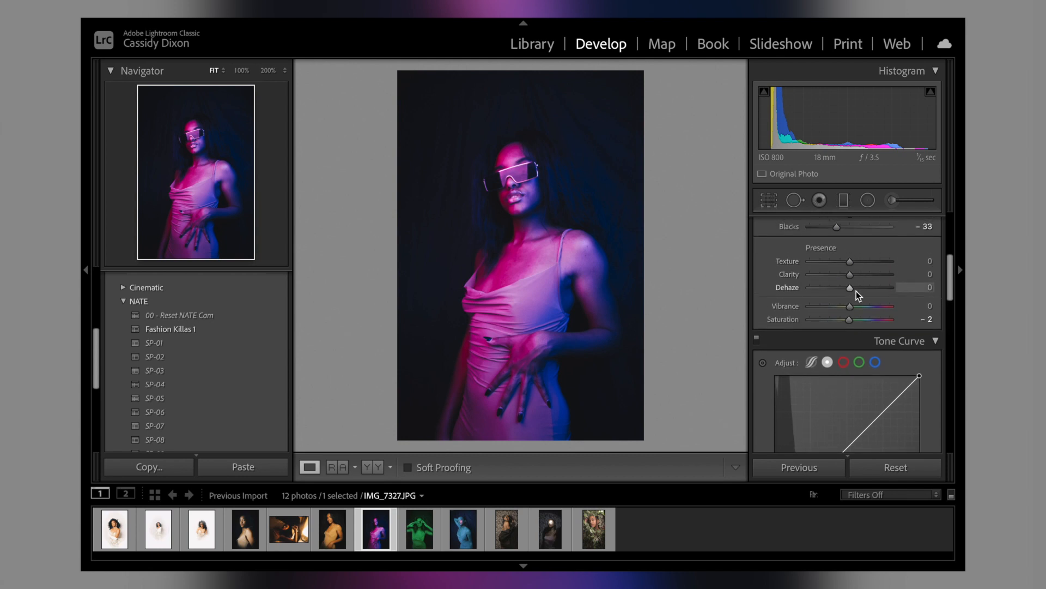
mouse_move(848, 266)
mouse_down()
mouse_move(838, 266)
mouse_move(850, 281)
mouse_move(841, 262)
mouse_move(833, 274)
mouse_up()
scroll(840, 280, down, 1)
scroll(840, 280, up, 1)
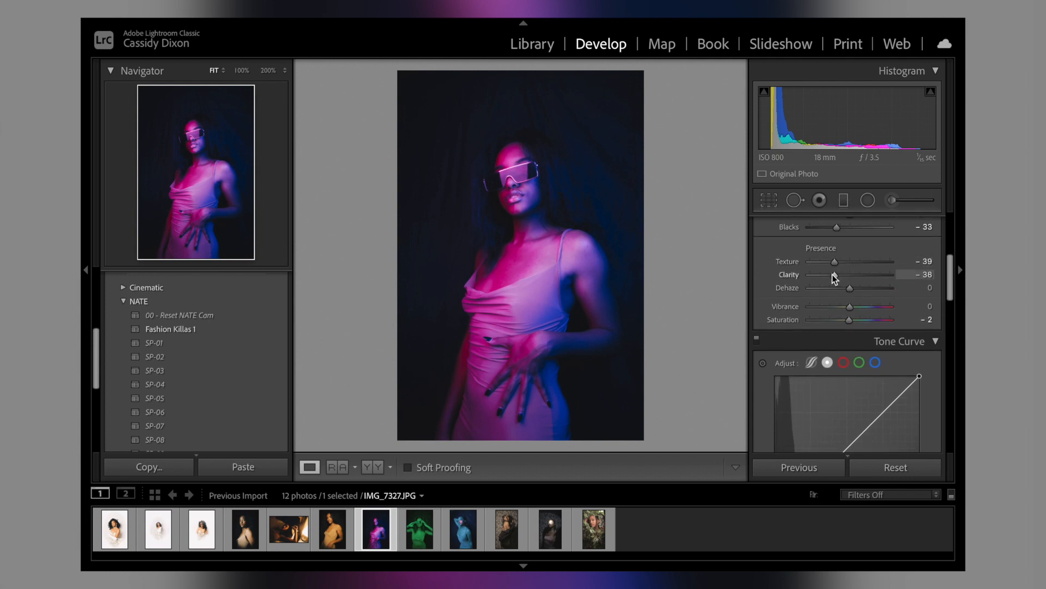
Step: Add a strong dark post-crop vignette to the seventh portrait
scroll(832, 274, down, 10)
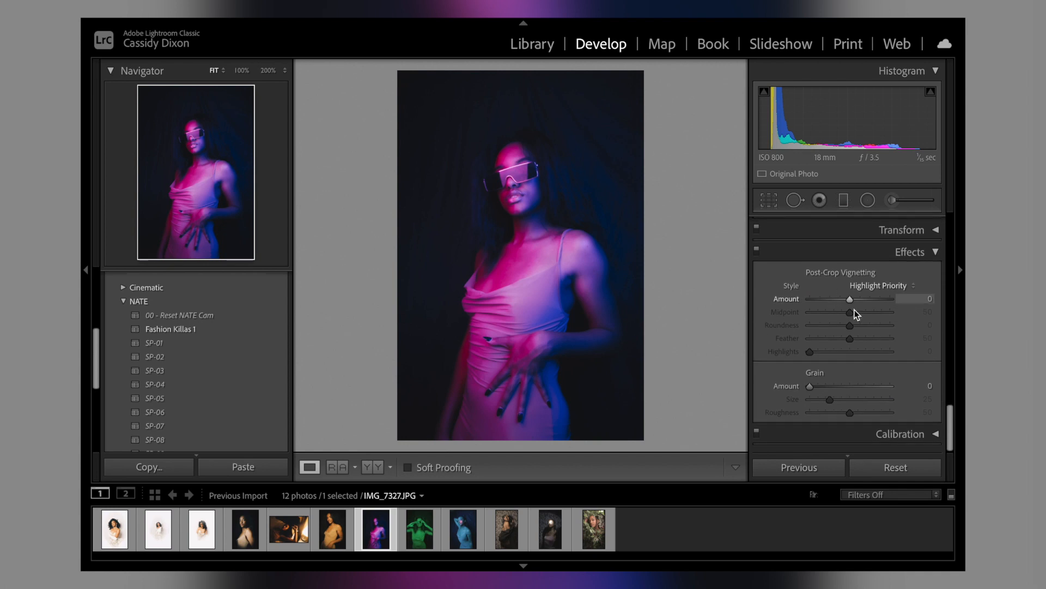
drag(849, 301, 805, 304)
Step: Refine the seventh portrait's tone with Exposure at +0.35 and Blacks at -49
scroll(802, 299, up, 15)
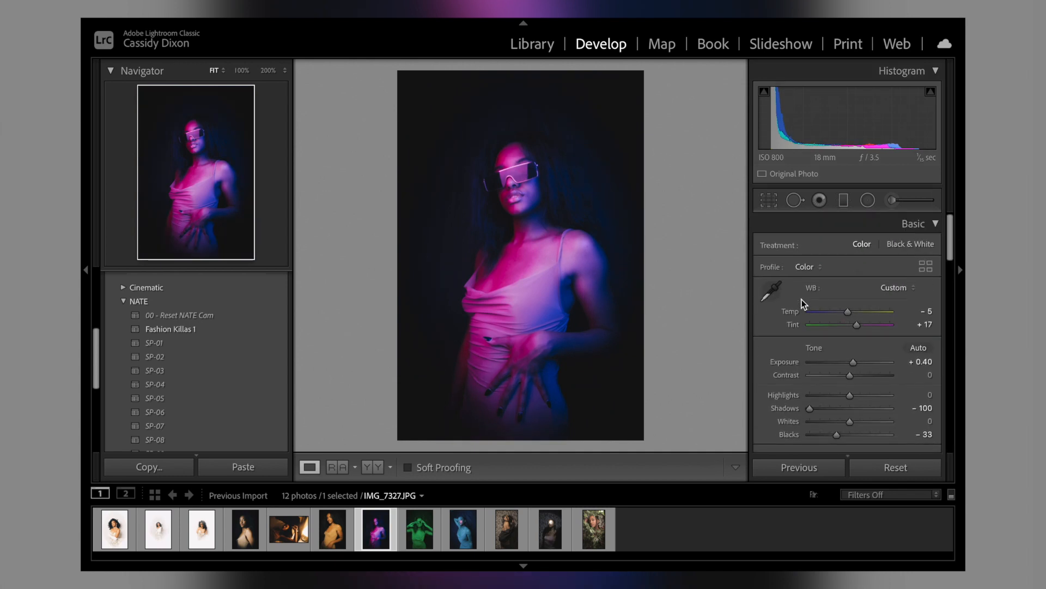
drag(853, 363, 852, 364)
scroll(853, 364, down, 1)
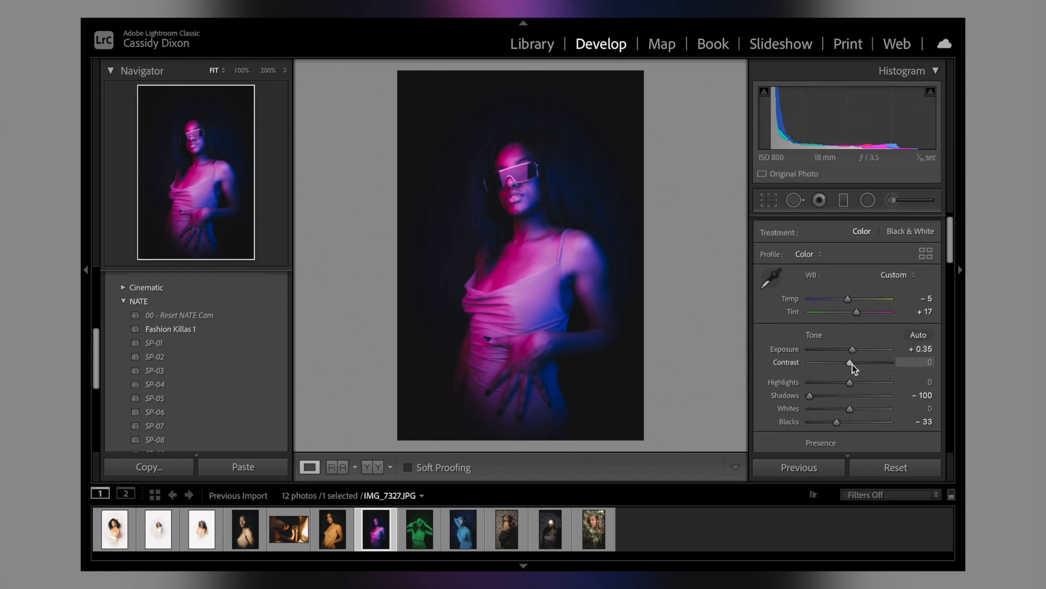
drag(833, 424, 826, 424)
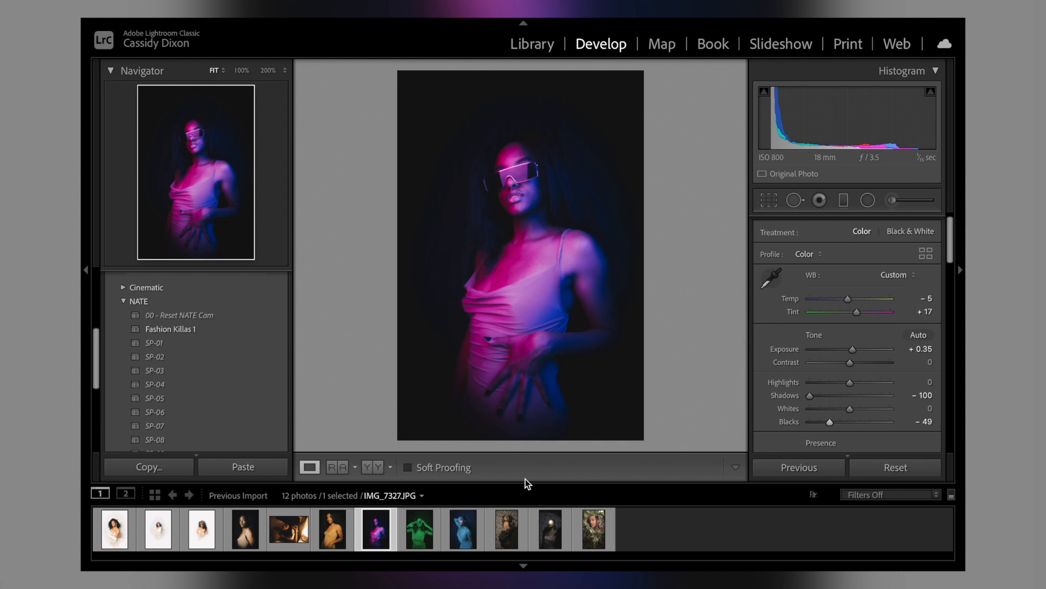
Step: Apply the SP-05 preset to the eighth photo, the green portrait, and set its Temp to +14 and Tint to -19
click(426, 528)
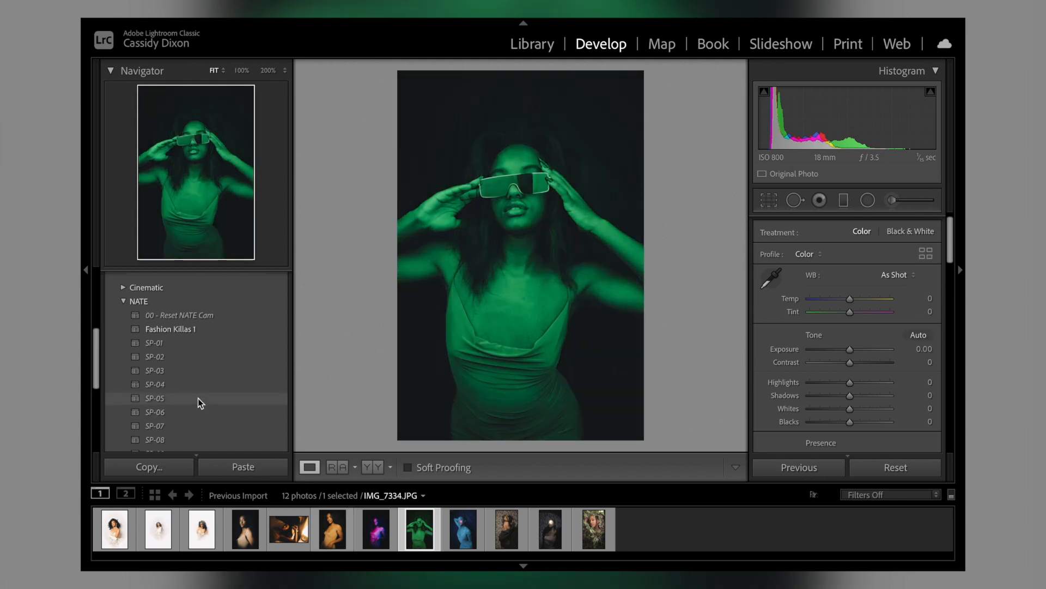
click(199, 403)
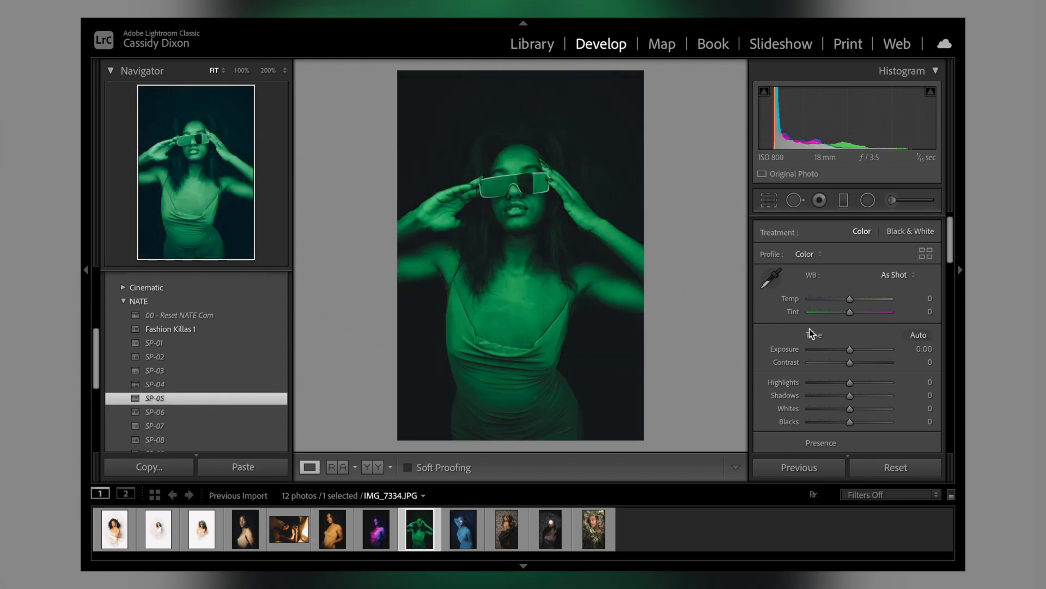
drag(848, 315, 855, 286)
Step: Set the eighth portrait's Exposure to -0.10, Shadows to -100 and Blacks to -30
scroll(840, 315, down, 1)
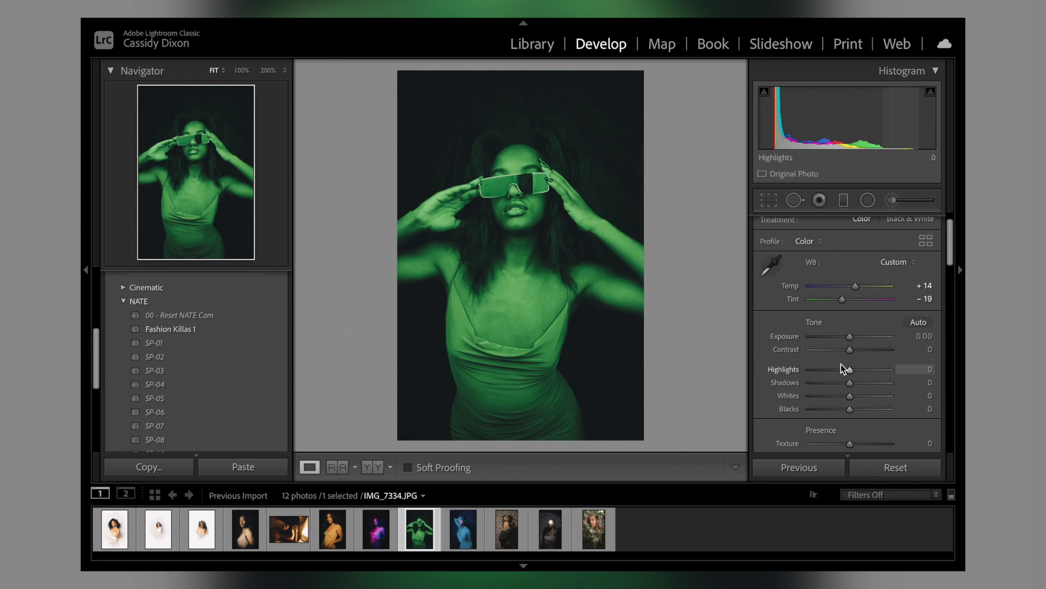
drag(851, 339, 849, 339)
scroll(849, 339, down, 1)
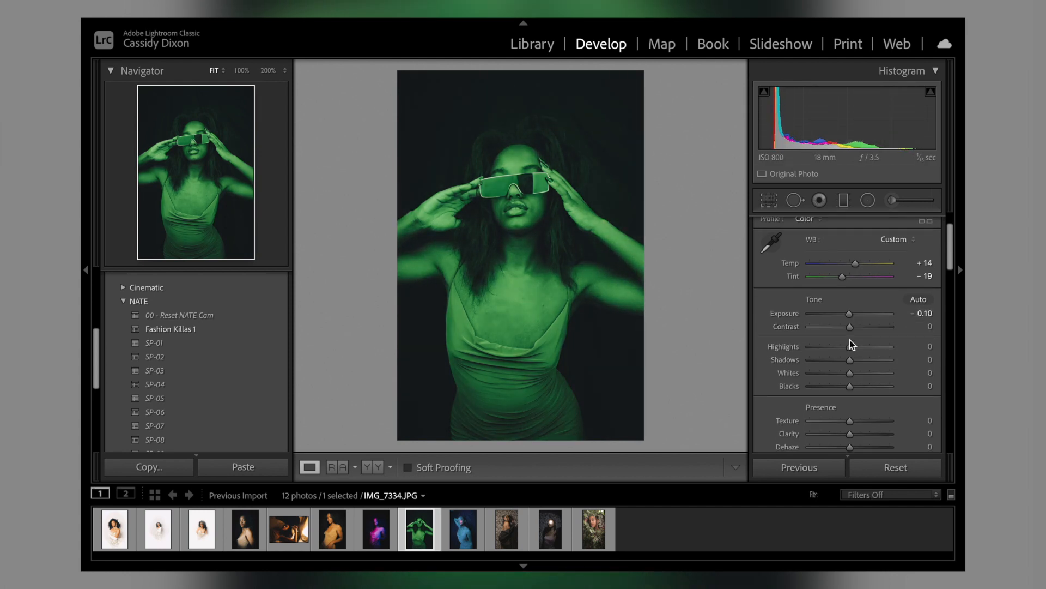
scroll(850, 329, down, 2)
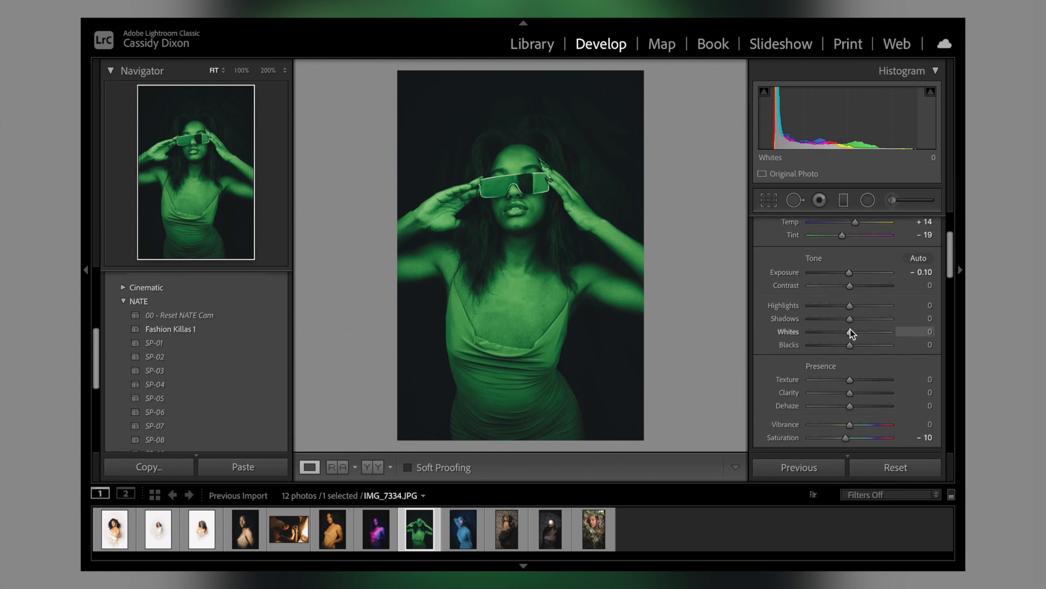
drag(850, 318, 797, 316)
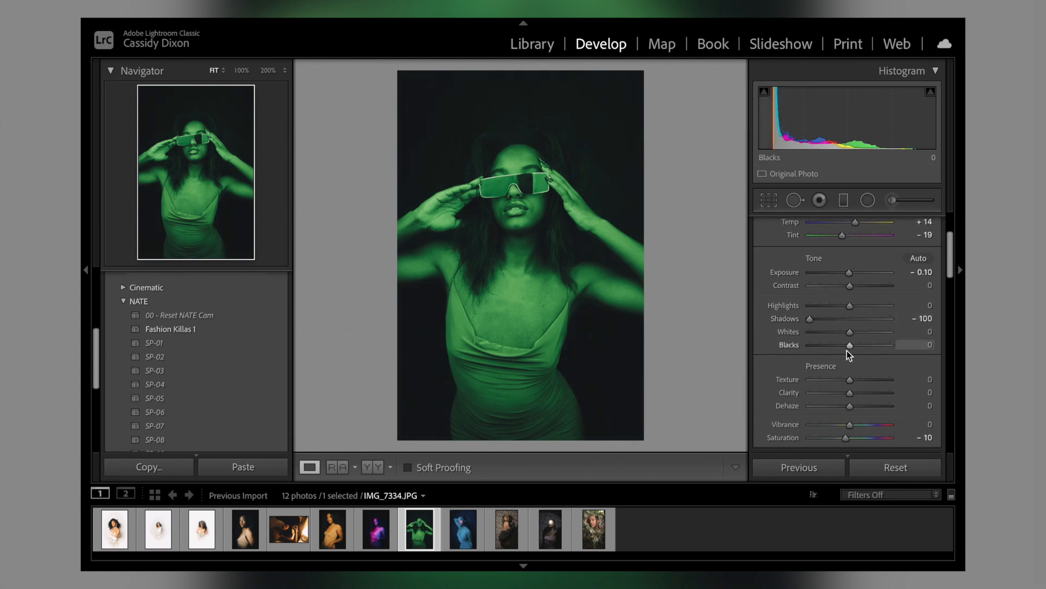
drag(848, 347, 836, 346)
Step: Reset the eighth portrait's Saturation to 0 and soften it with Texture -44 and Clarity -56
scroll(836, 349, down, 3)
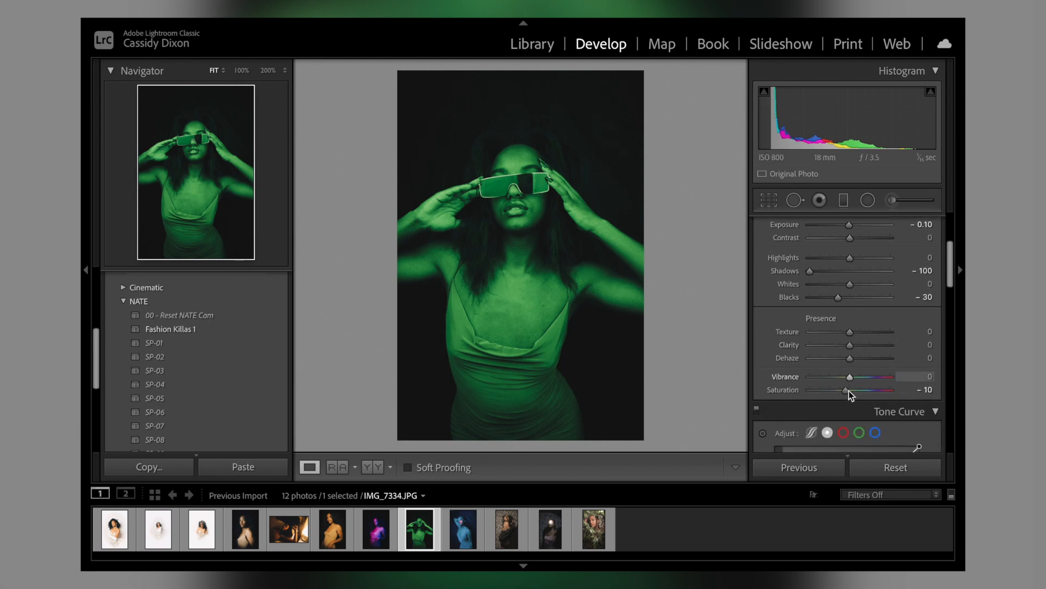
double_click(848, 391)
drag(848, 332, 826, 344)
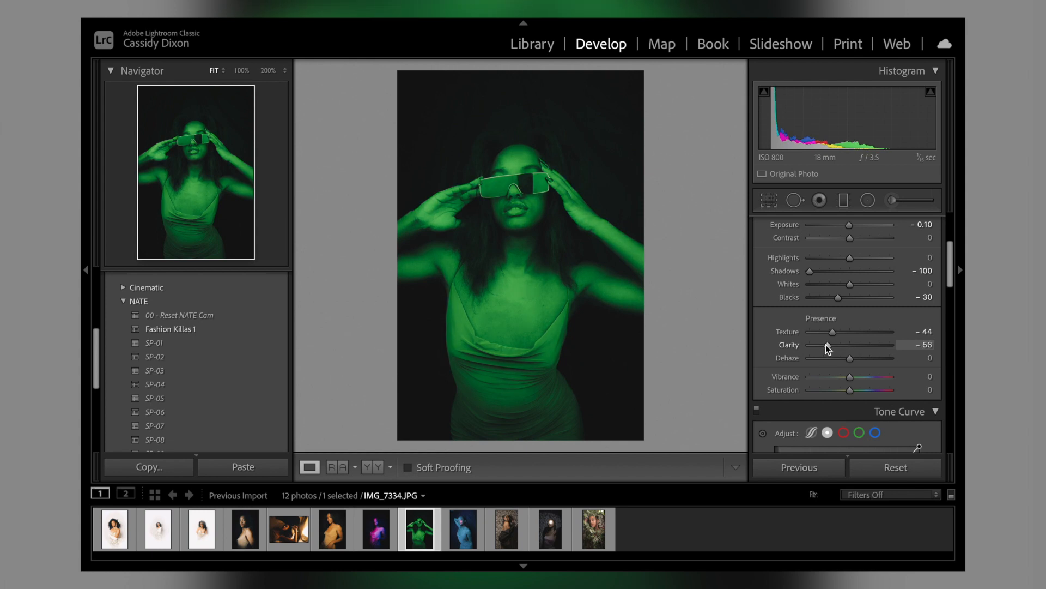
Step: Try extreme shifts of the eighth portrait's HSL green hue, then settle it at -17
scroll(825, 349, down, 12)
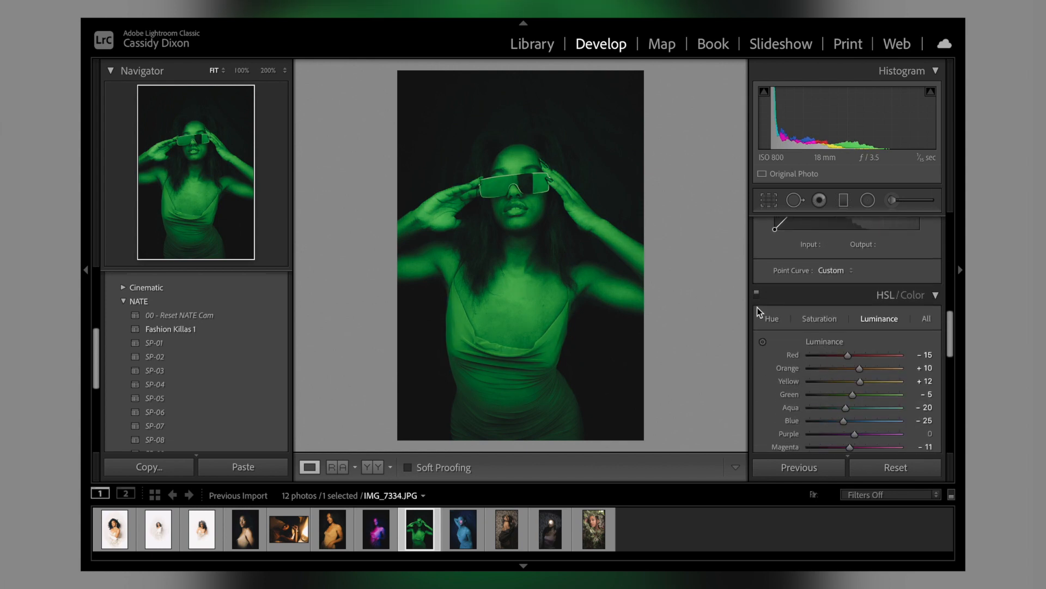
click(771, 320)
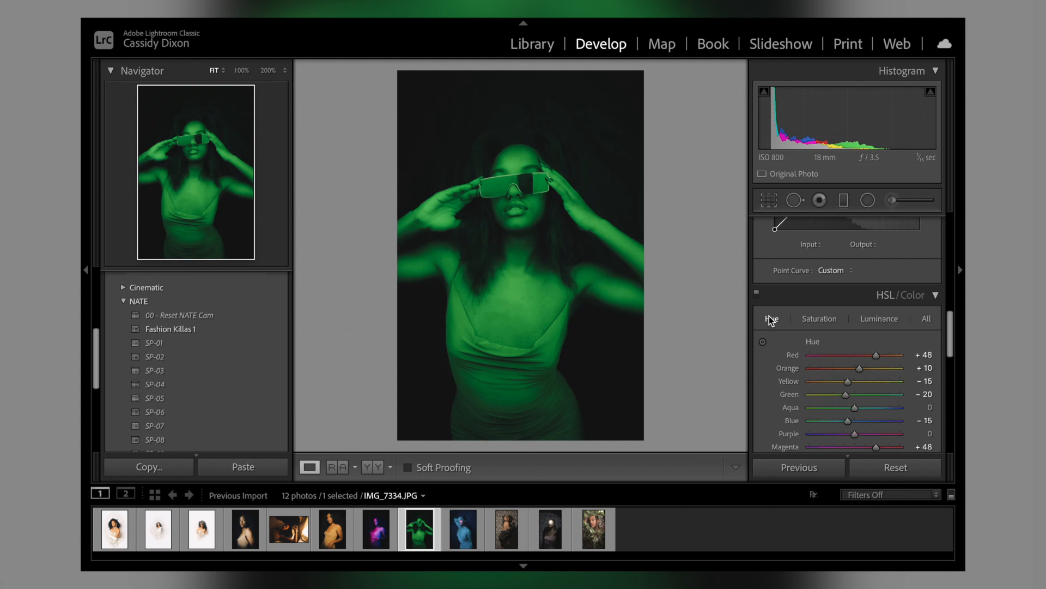
scroll(770, 316, down, 2)
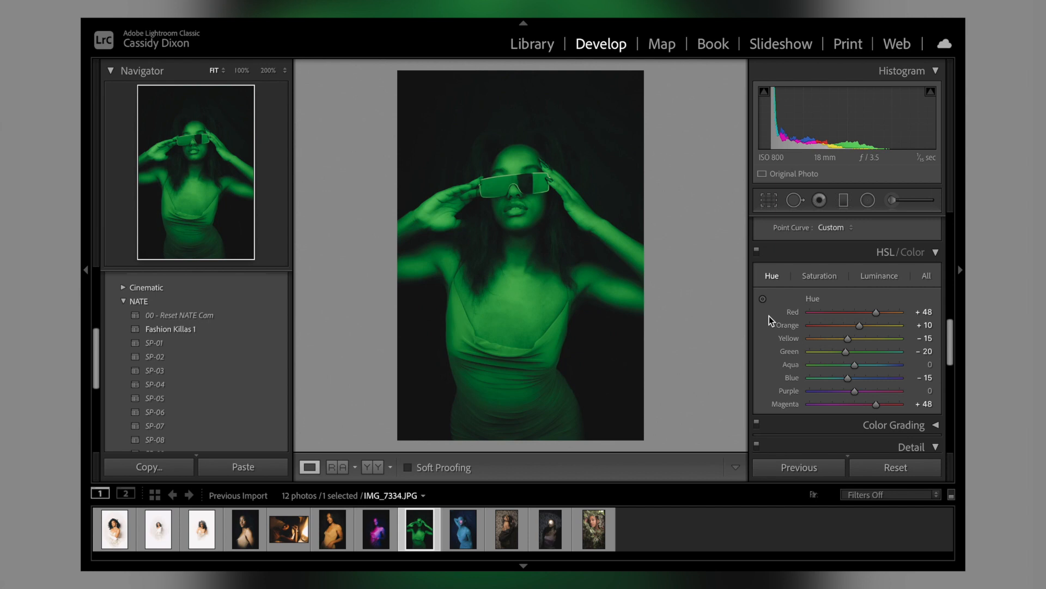
drag(825, 354, 804, 350)
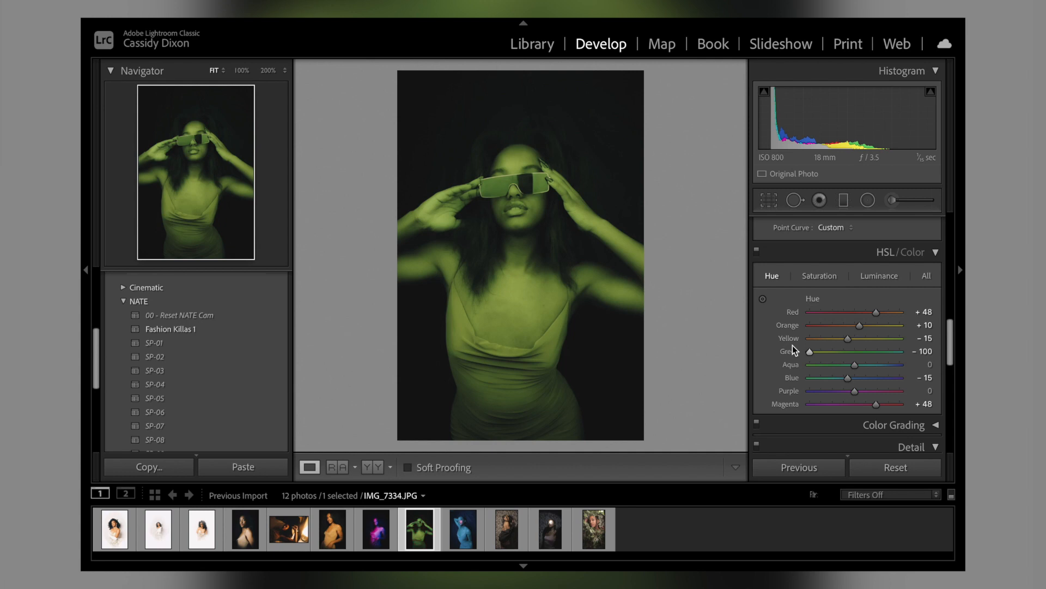
drag(810, 352, 847, 354)
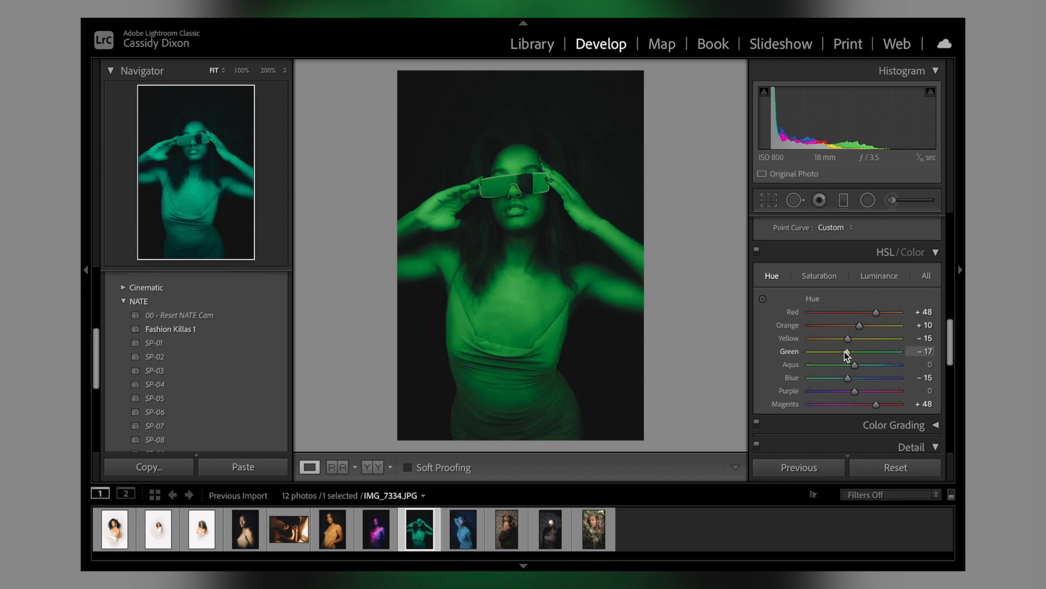
Step: Set the eighth portrait's post-crop vignette Amount to -100
scroll(845, 351, down, 5)
scroll(845, 354, down, 1)
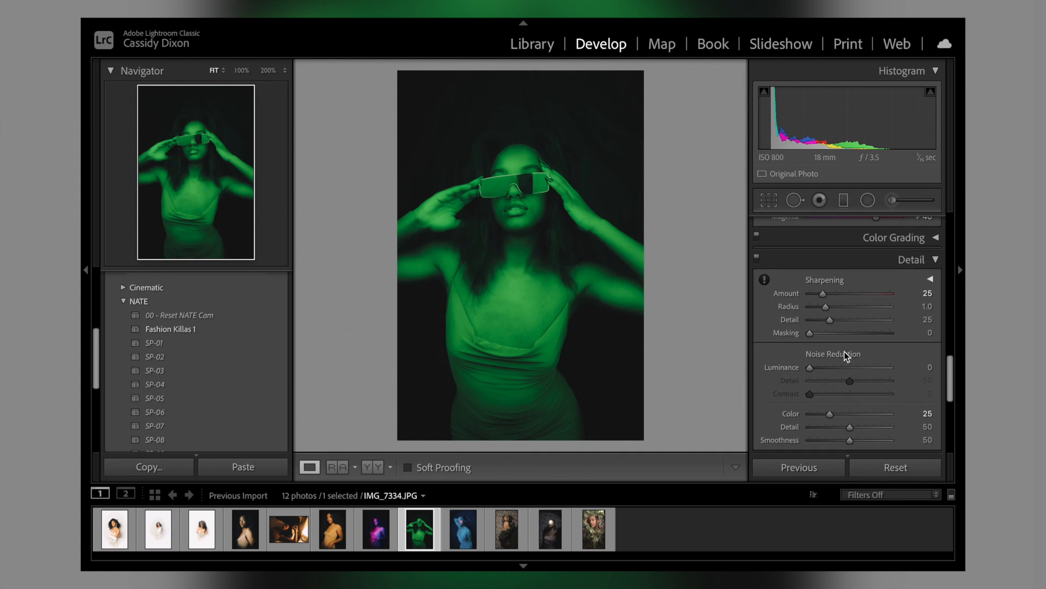
scroll(827, 385, down, 8)
scroll(827, 384, down, 1)
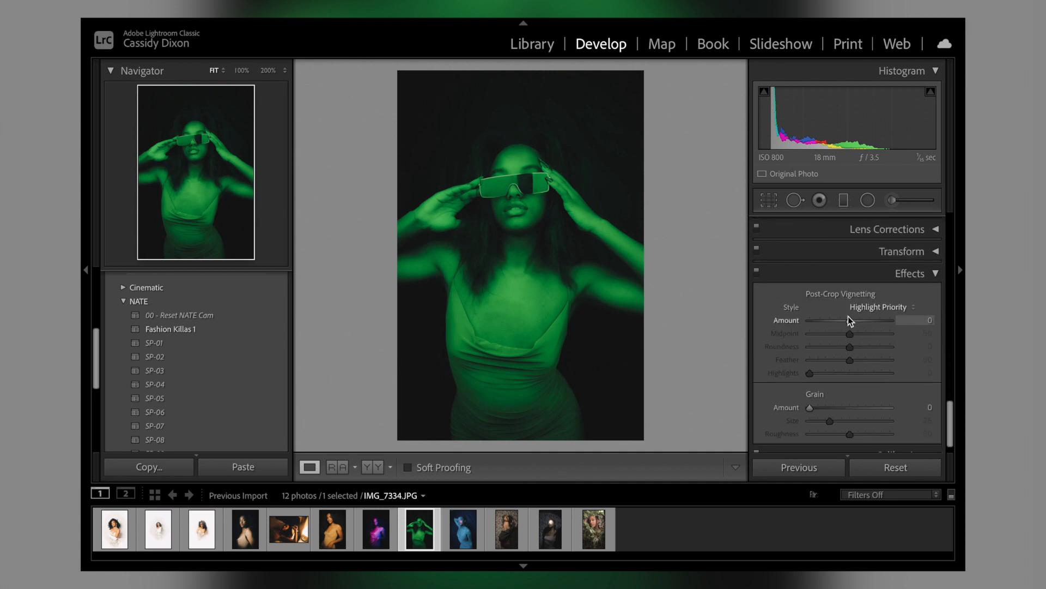
drag(848, 321, 800, 315)
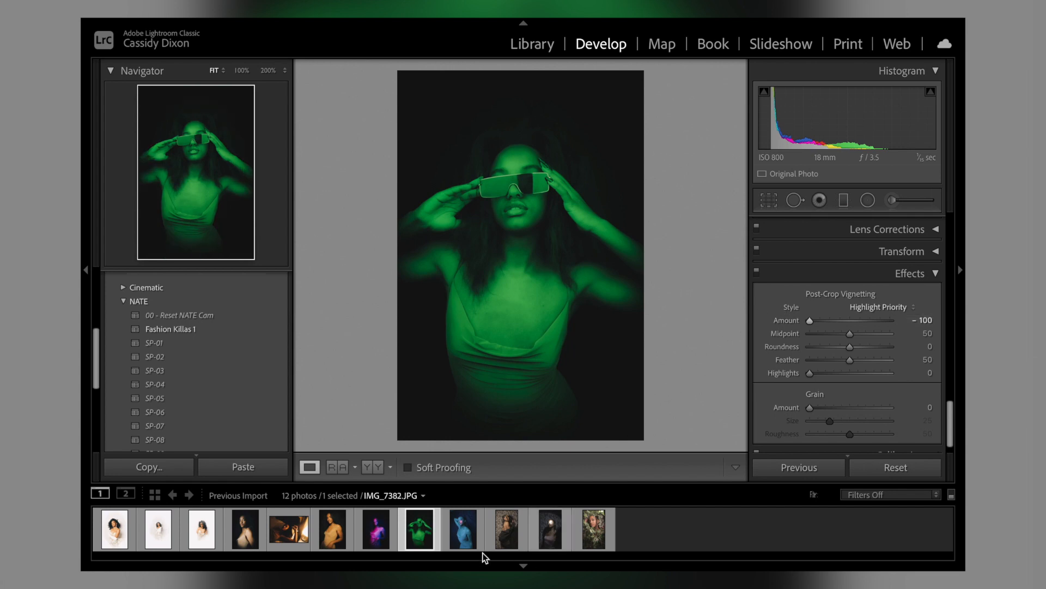
Step: Apply the SP-05 preset to the ninth photo, the blue portrait with red light on the face
click(466, 536)
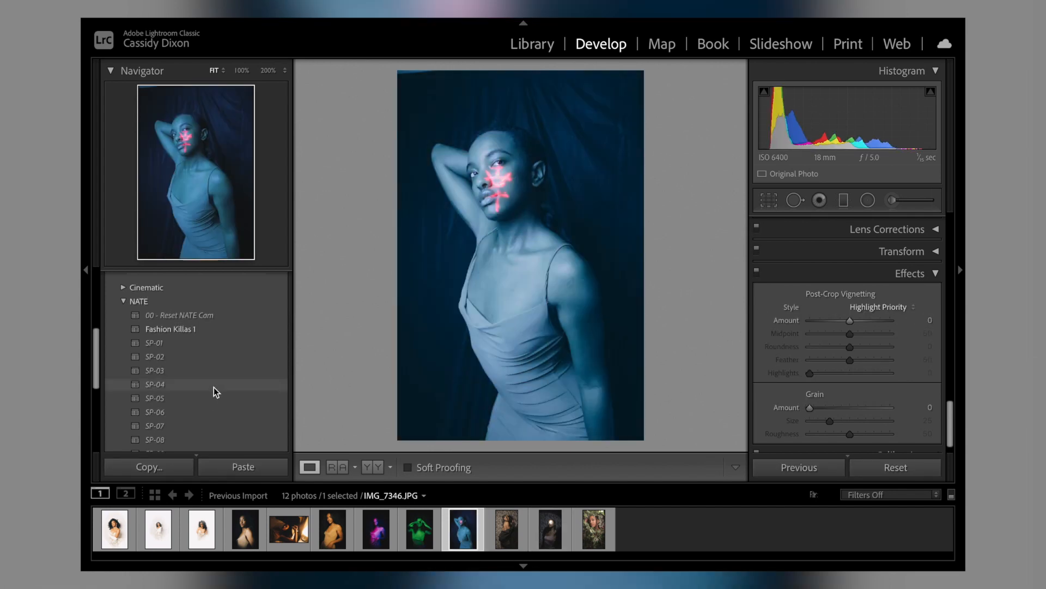
click(208, 398)
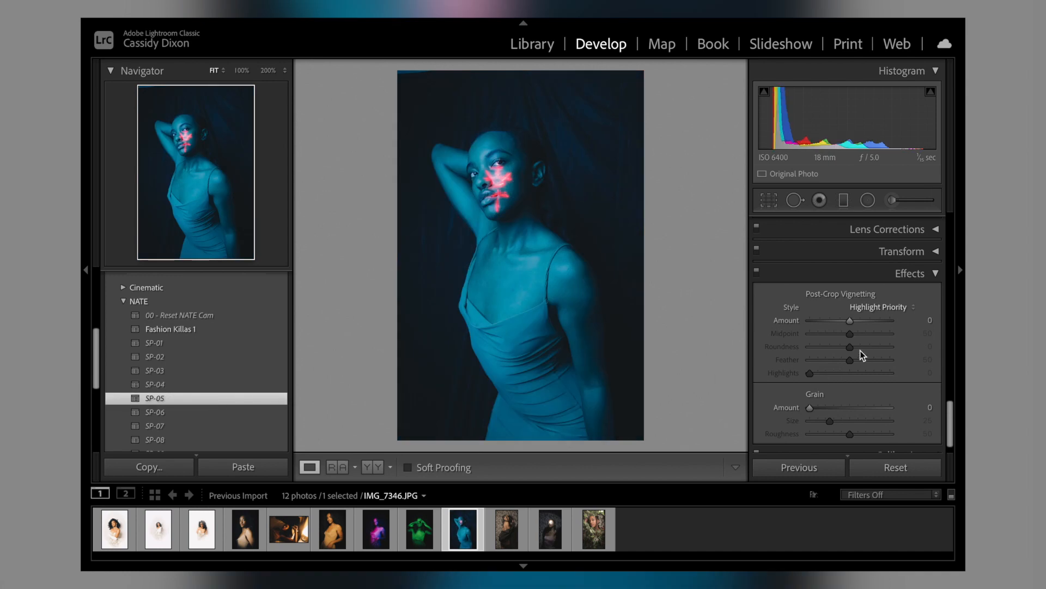
Step: Set the blue portrait's Exposure to +0.25, Shadows to -100 and Blacks to -58
scroll(854, 352, up, 10)
drag(848, 365, 852, 364)
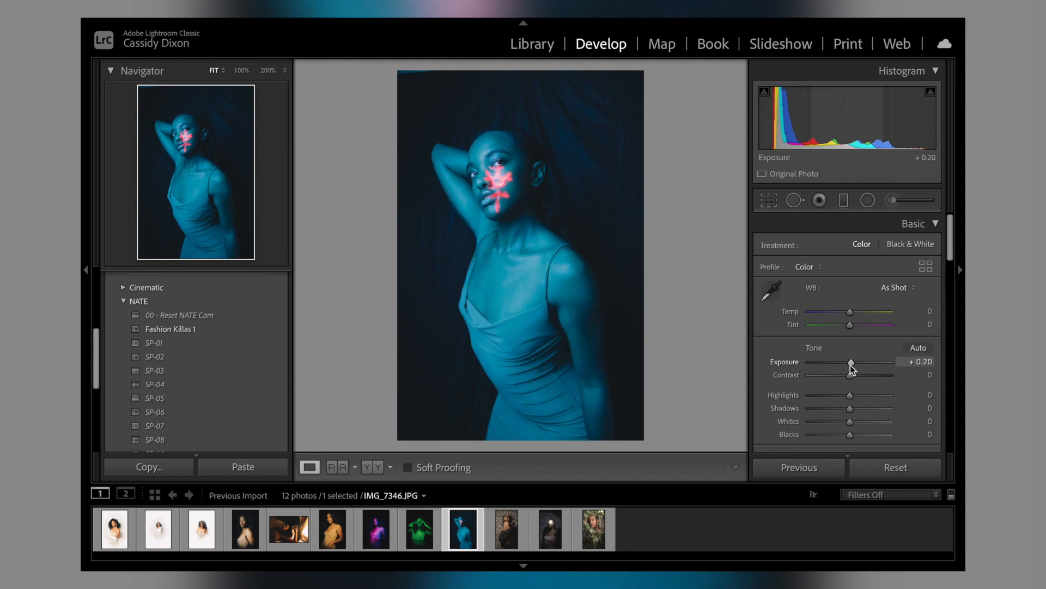
scroll(852, 328, down, 2)
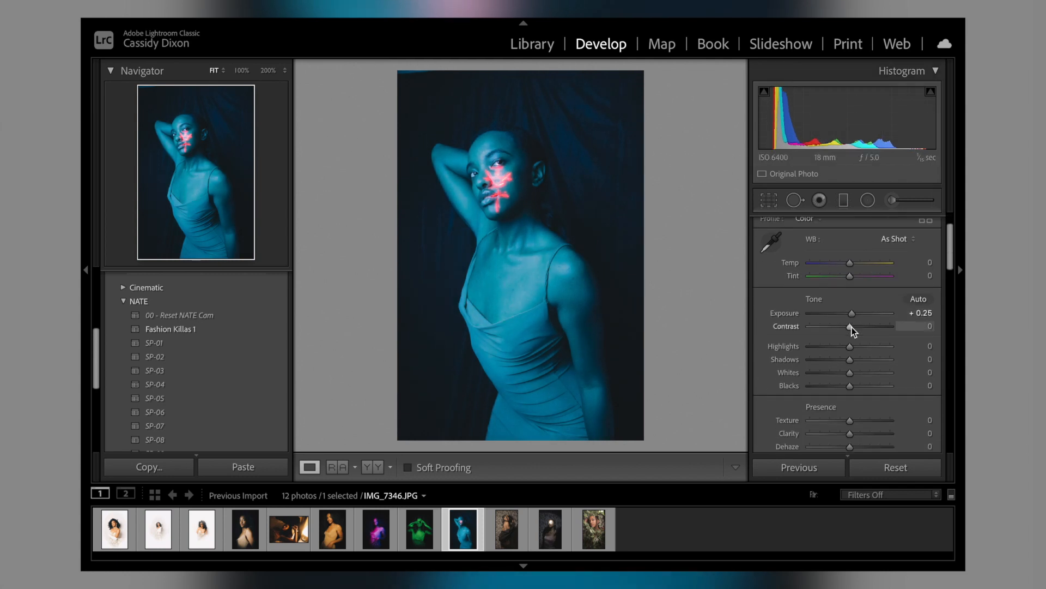
drag(850, 360, 770, 363)
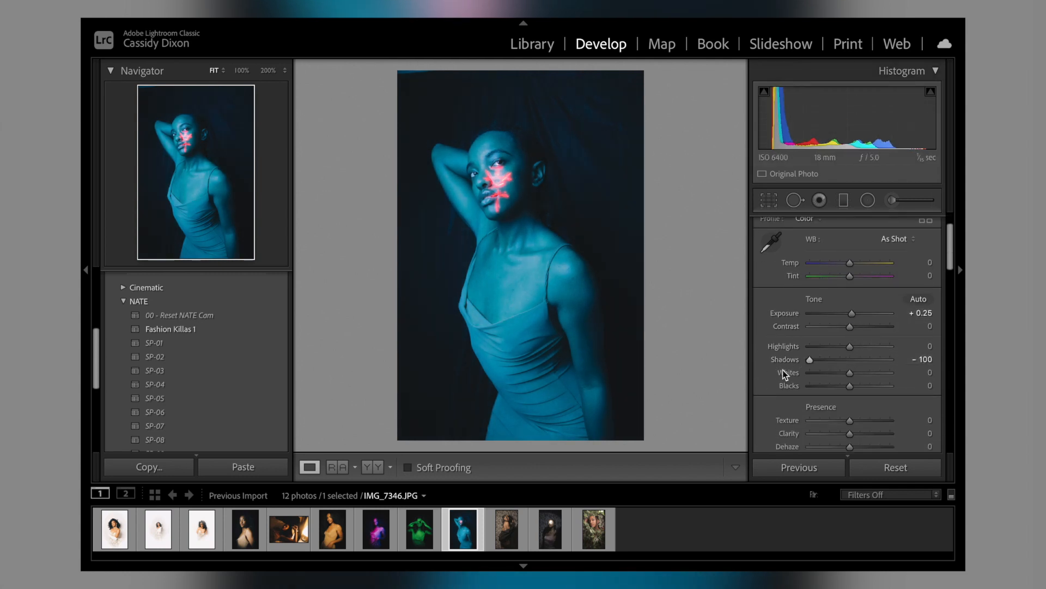
mouse_move(852, 388)
mouse_down()
mouse_move(827, 387)
mouse_move(829, 369)
mouse_move(834, 381)
mouse_up()
Step: Soften the blue portrait with Texture -48, Clarity -42 and Dehaze -5, and set its Saturation to +10
scroll(827, 387, down, 2)
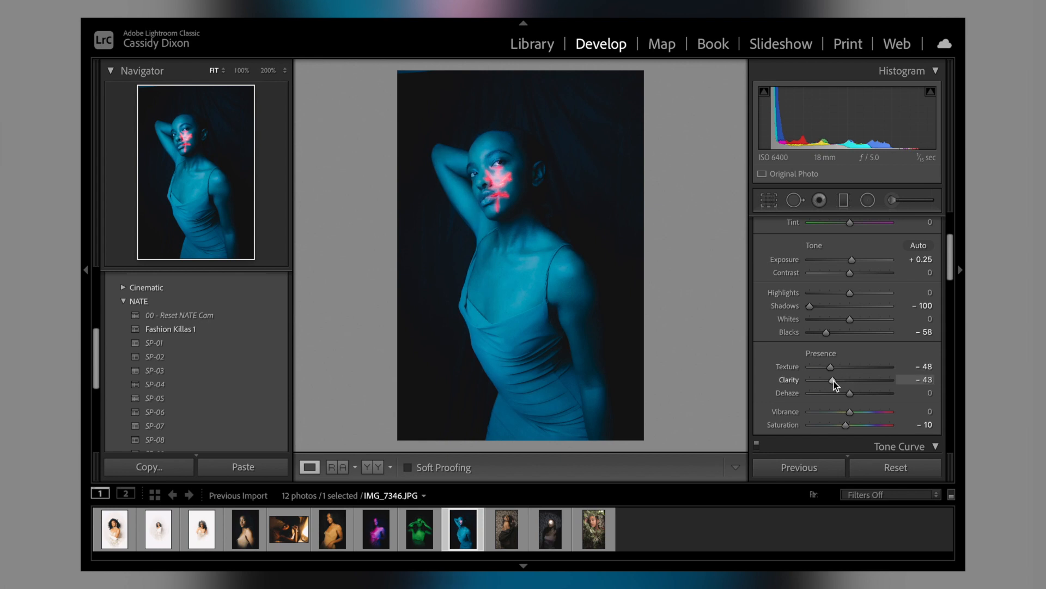
scroll(834, 381, down, 1)
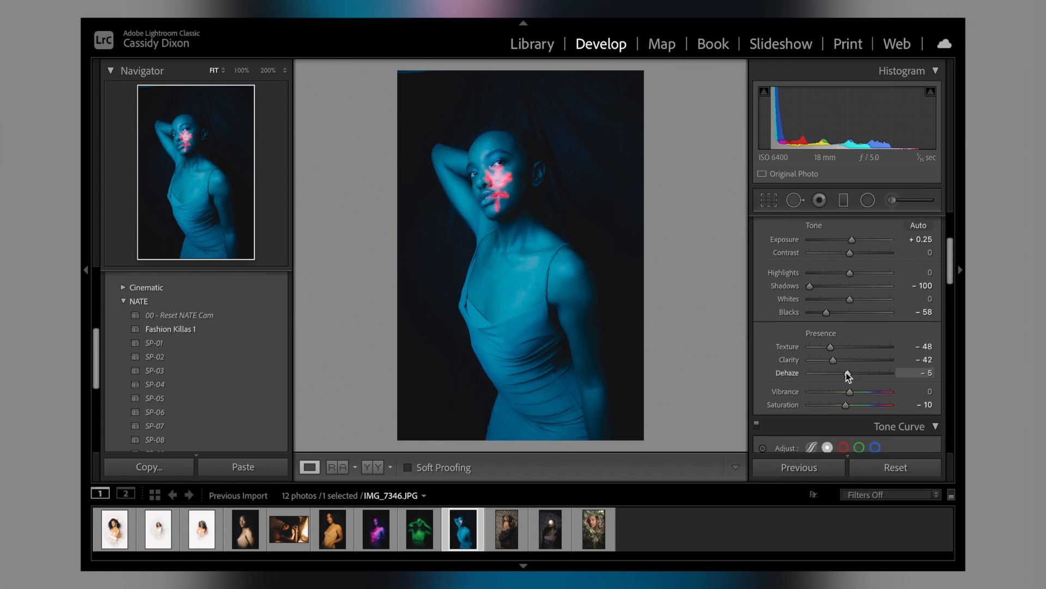
drag(847, 405, 855, 406)
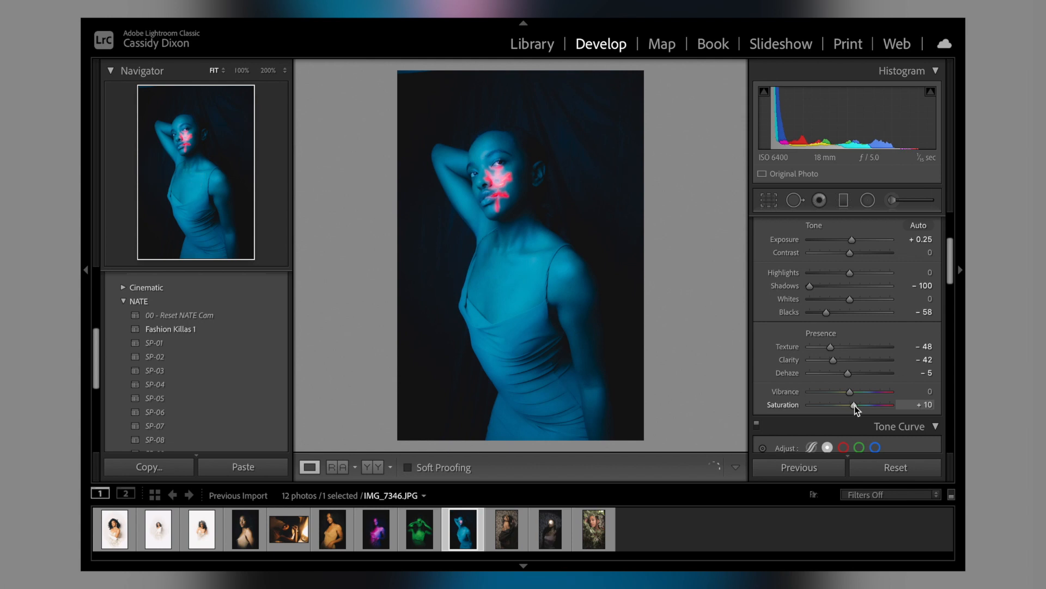
Step: Shift the blue portrait's HSL blue hue to -26
scroll(854, 405, down, 8)
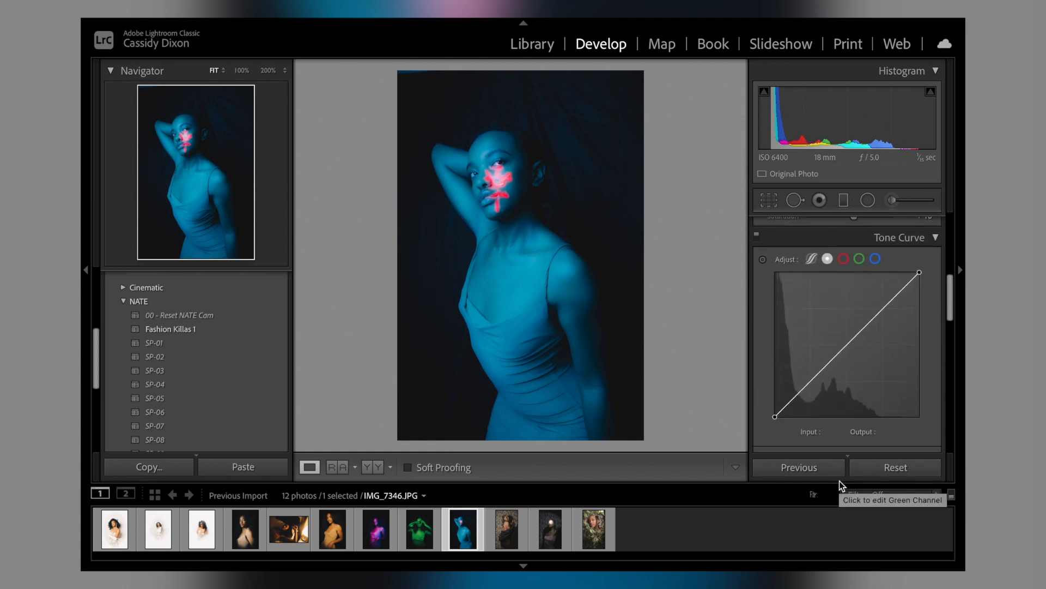
scroll(837, 420, down, 10)
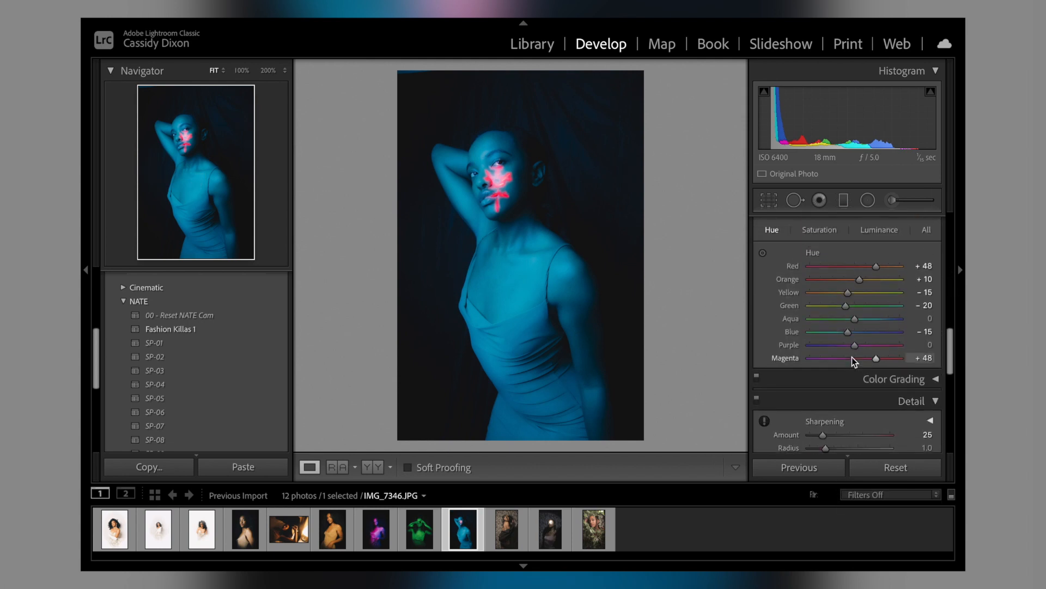
mouse_move(848, 331)
mouse_down()
mouse_move(888, 329)
mouse_move(843, 332)
mouse_up()
scroll(842, 331, up, 1)
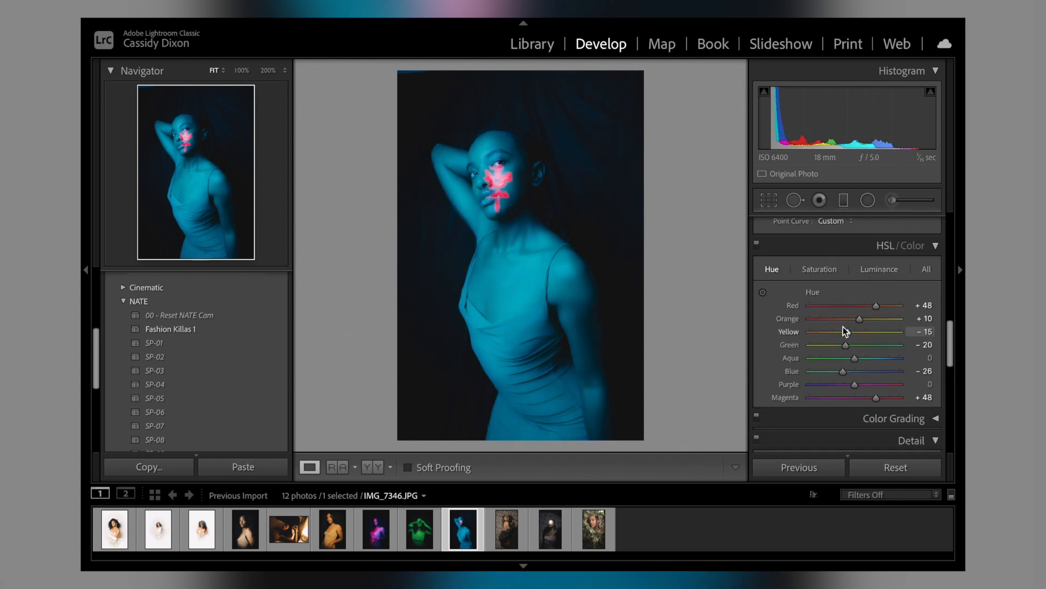
Step: Set the blue portrait's HSL saturation to +12 for Aqua and about +4 for Blue, and fine-tune the Blue luminance
click(825, 271)
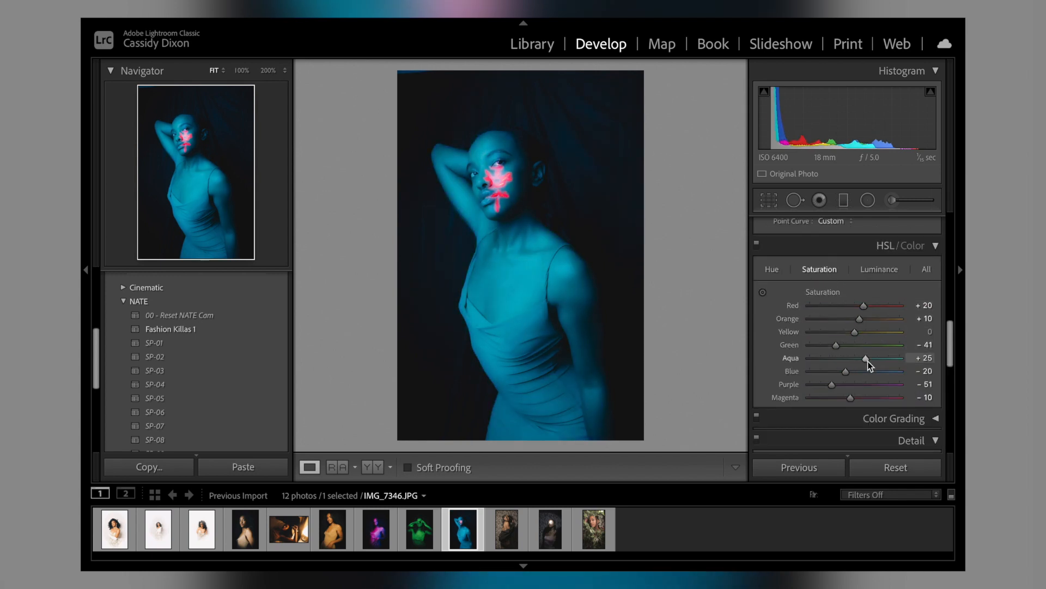
drag(900, 358, 855, 374)
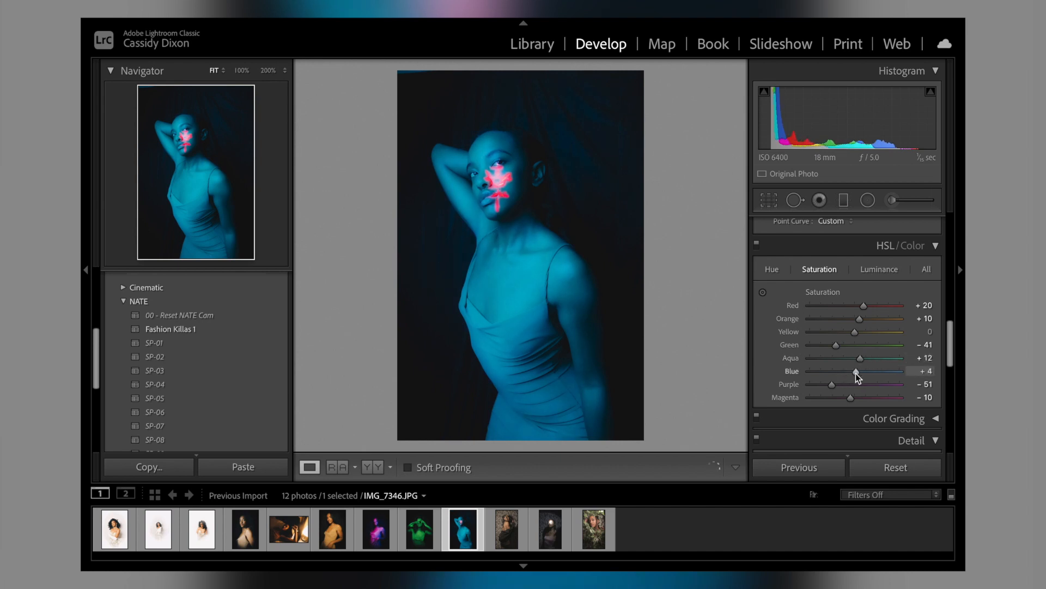
click(868, 267)
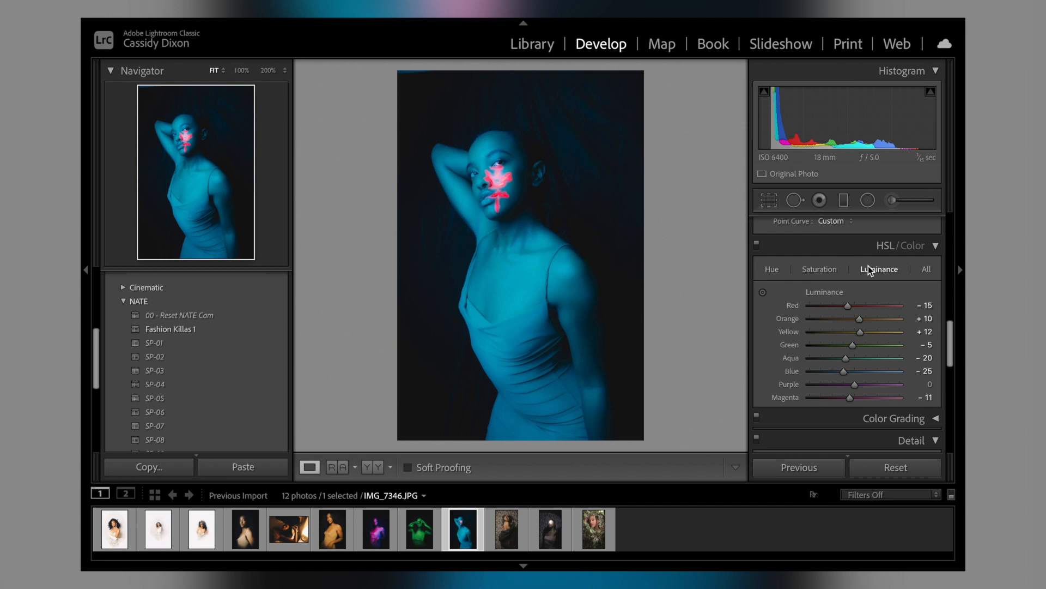
mouse_move(845, 374)
mouse_down()
mouse_move(864, 370)
mouse_move(844, 376)
mouse_up()
Step: Set the blue portrait's post-crop vignette Amount to -100
scroll(844, 376, down, 8)
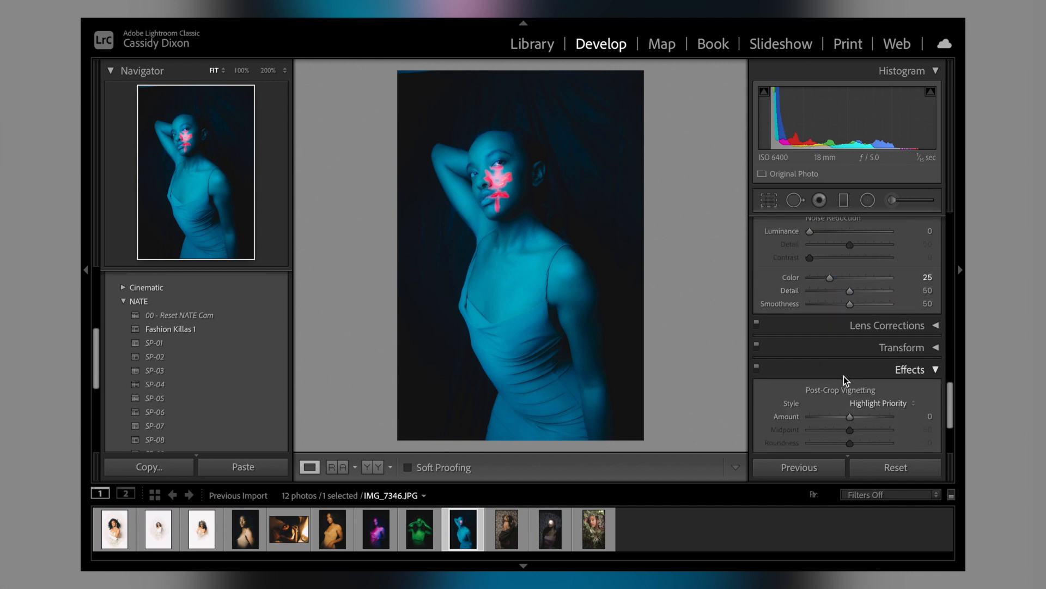
scroll(844, 376, down, 6)
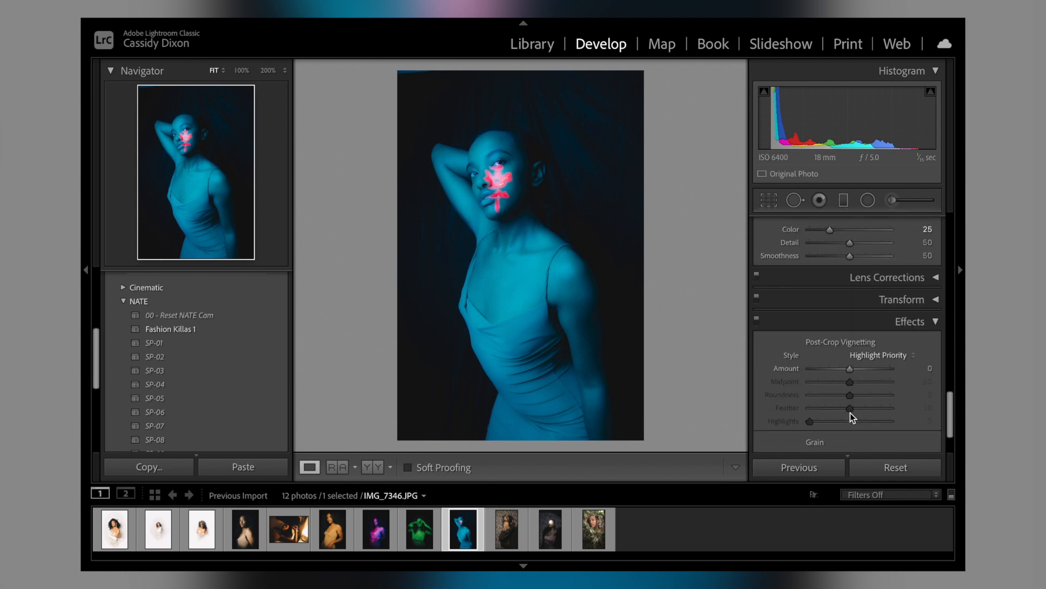
drag(848, 303, 803, 302)
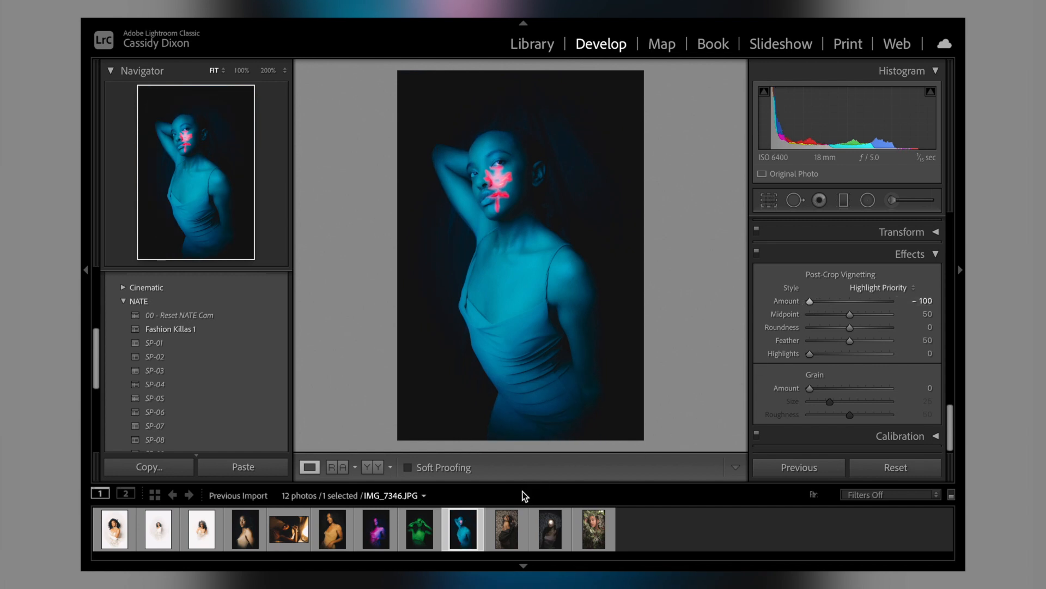
Step: Apply the SP-05 preset to the tenth photo, the woman in a black jacket against the zebra-print wall
click(514, 522)
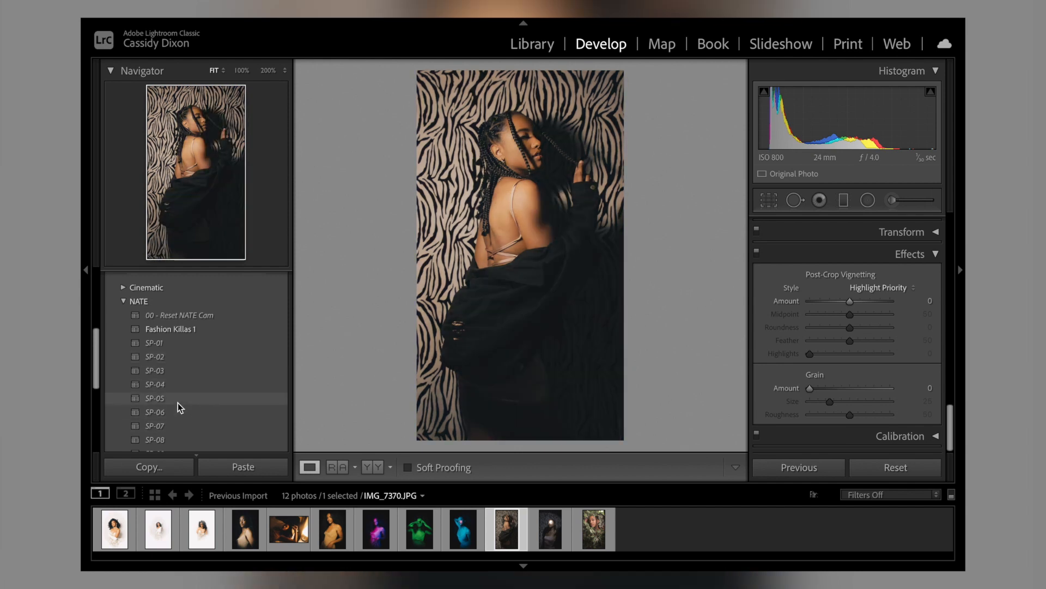
click(177, 404)
Step: Try a slightly cooler Temp of about -4 on the tenth photo, and reset it to 0
scroll(901, 302, up, 5)
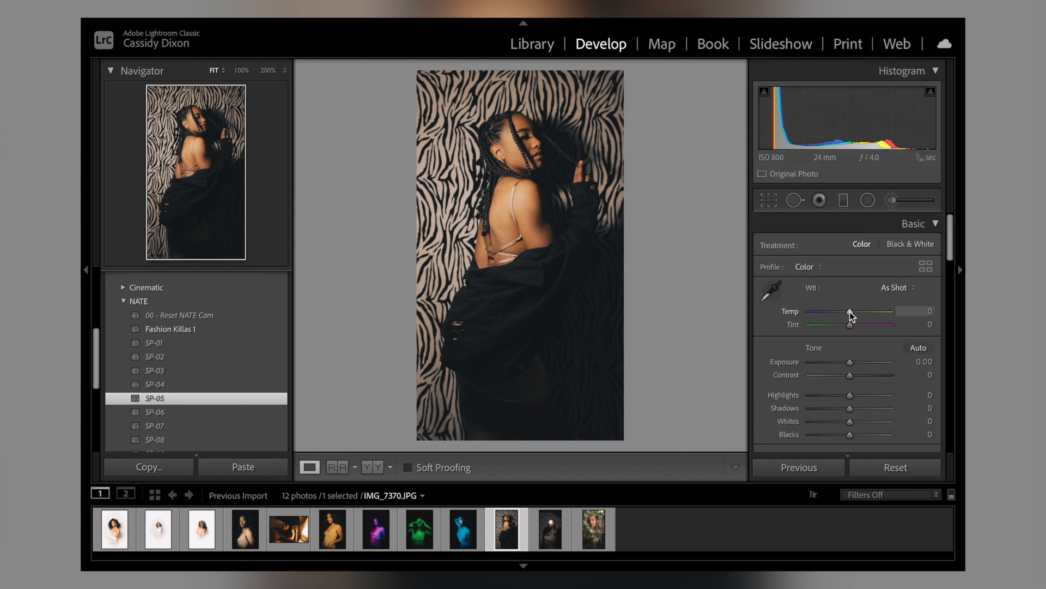
click(849, 312)
drag(848, 312, 849, 312)
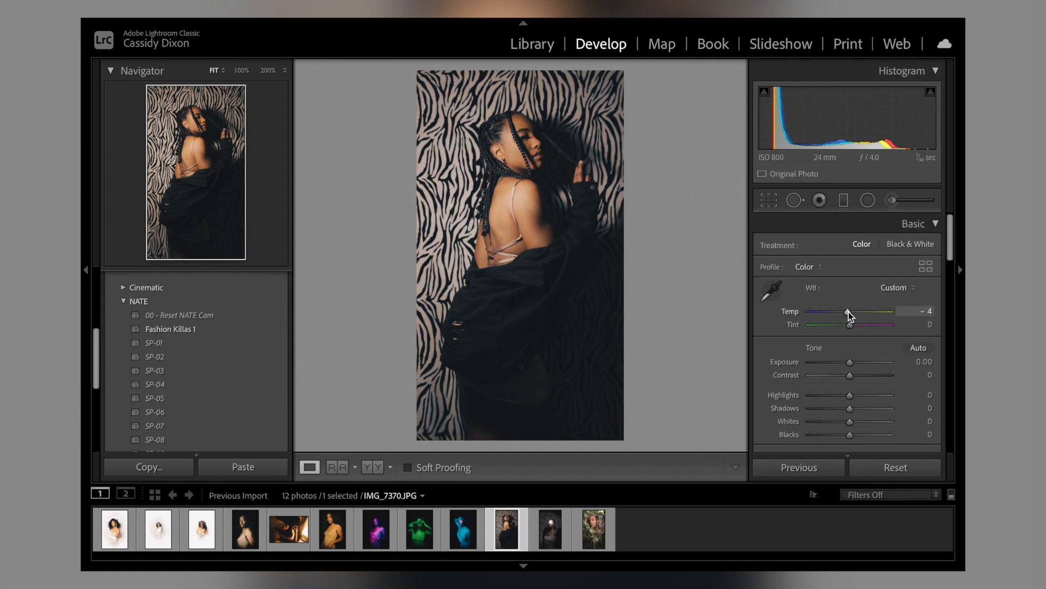
double_click(849, 311)
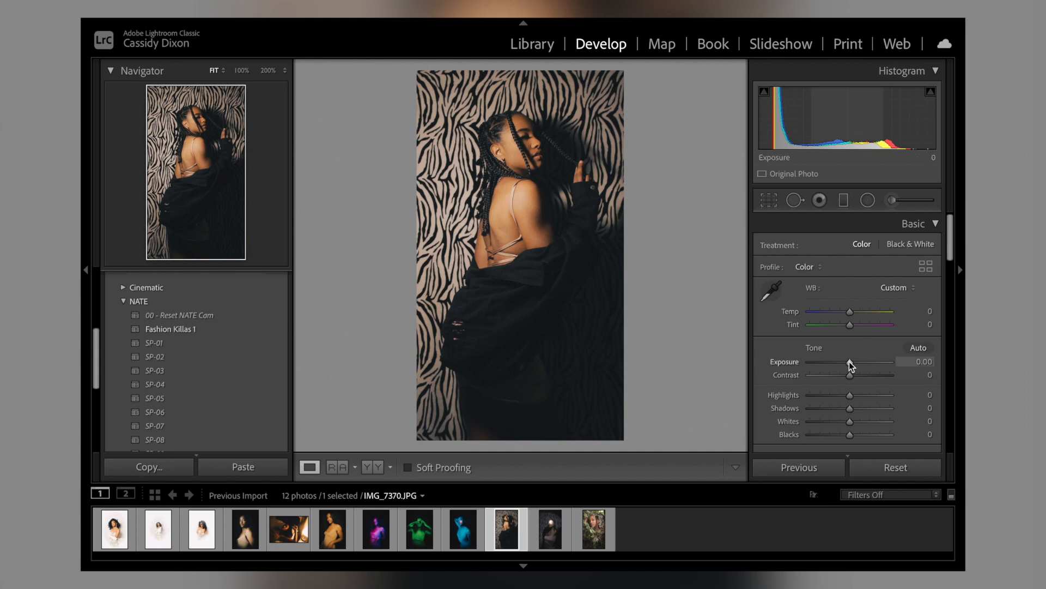
Step: Crop the tenth photo slightly tighter by pulling in its lower edge
click(769, 201)
drag(523, 436, 525, 420)
click(724, 467)
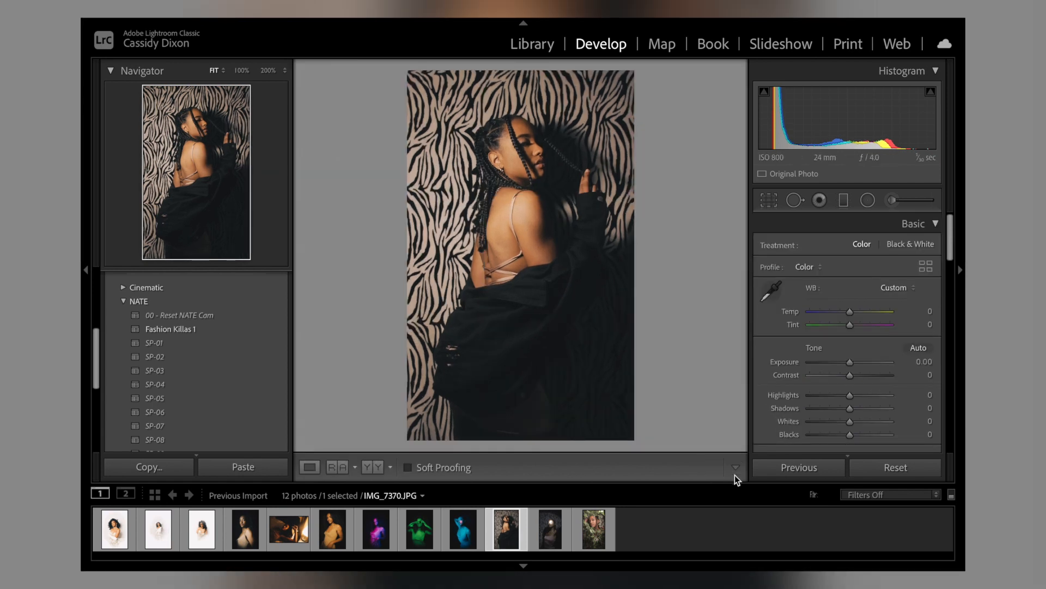
Step: Adjust the HSL orange saturation of the tenth photo
scroll(894, 357, down, 10)
scroll(892, 357, down, 5)
click(823, 224)
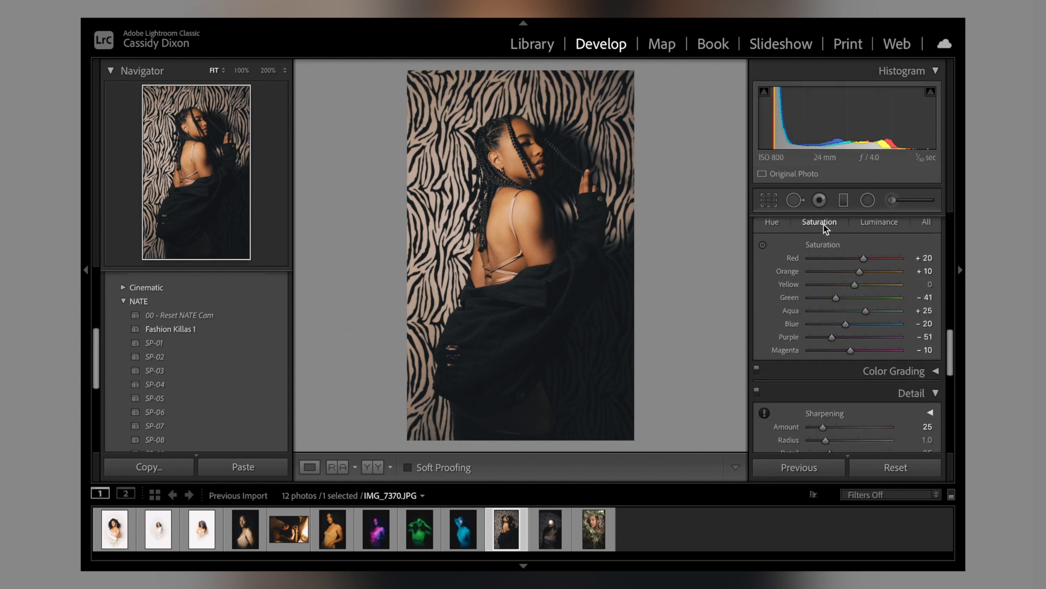
drag(870, 273, 869, 273)
Step: Set the tenth photo's Whites to +32 and soften it with Texture -20 and Clarity about -20
scroll(869, 273, up, 6)
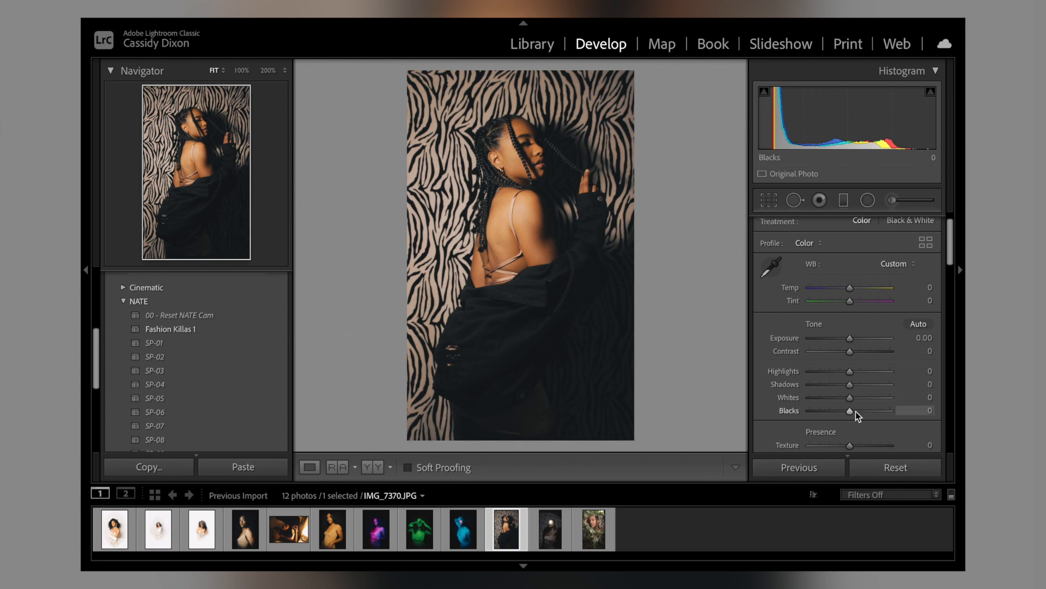
mouse_move(851, 397)
mouse_down()
mouse_move(876, 397)
mouse_move(866, 399)
mouse_up()
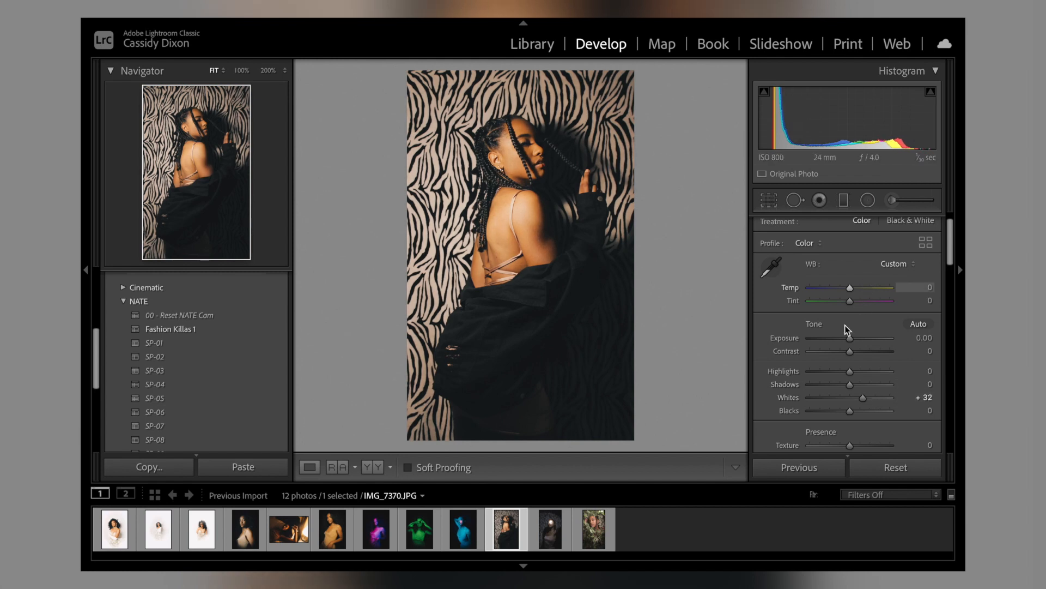
scroll(878, 350, down, 3)
scroll(878, 349, down, 1)
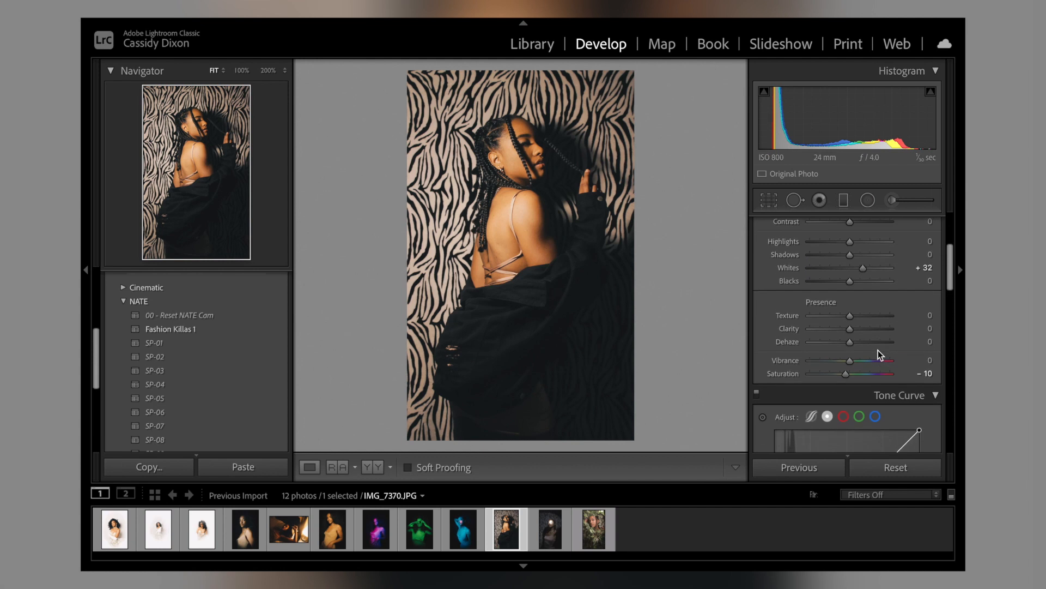
mouse_move(851, 322)
mouse_down()
mouse_move(842, 316)
mouse_move(846, 328)
mouse_up()
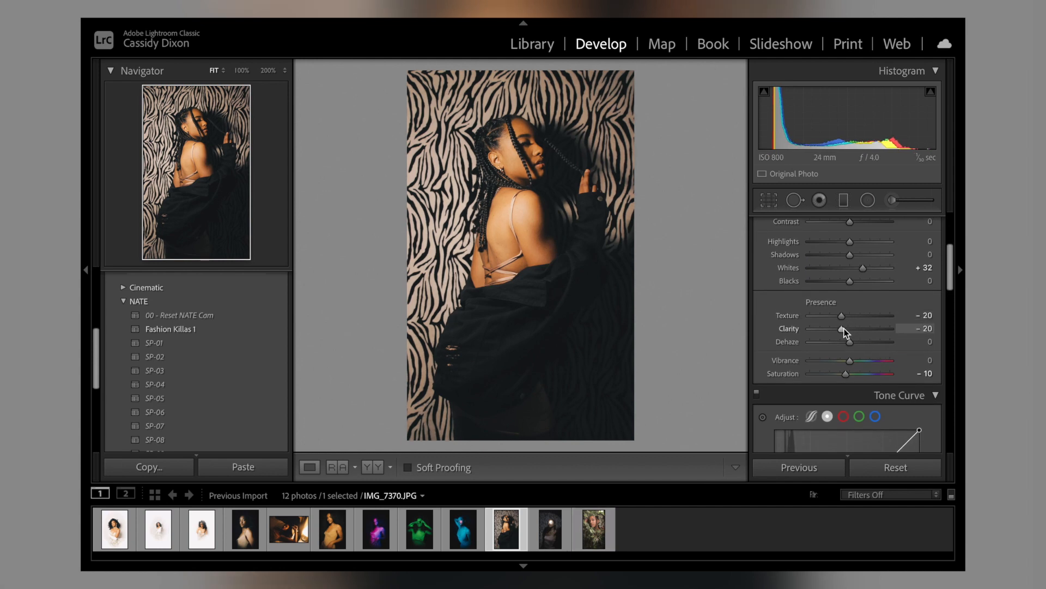
Step: Set the tenth photo's post-crop vignette Amount to -100
scroll(846, 330, down, 10)
drag(849, 302, 787, 302)
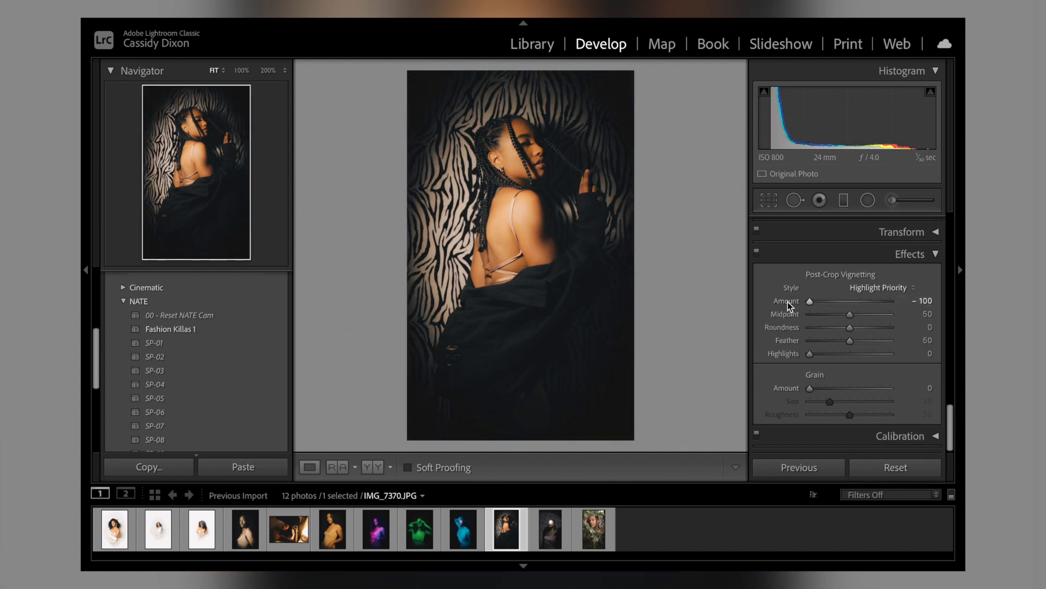
Step: Apply the SP-05 preset to the eleventh photo, the dark portrait with white light on the face
click(543, 536)
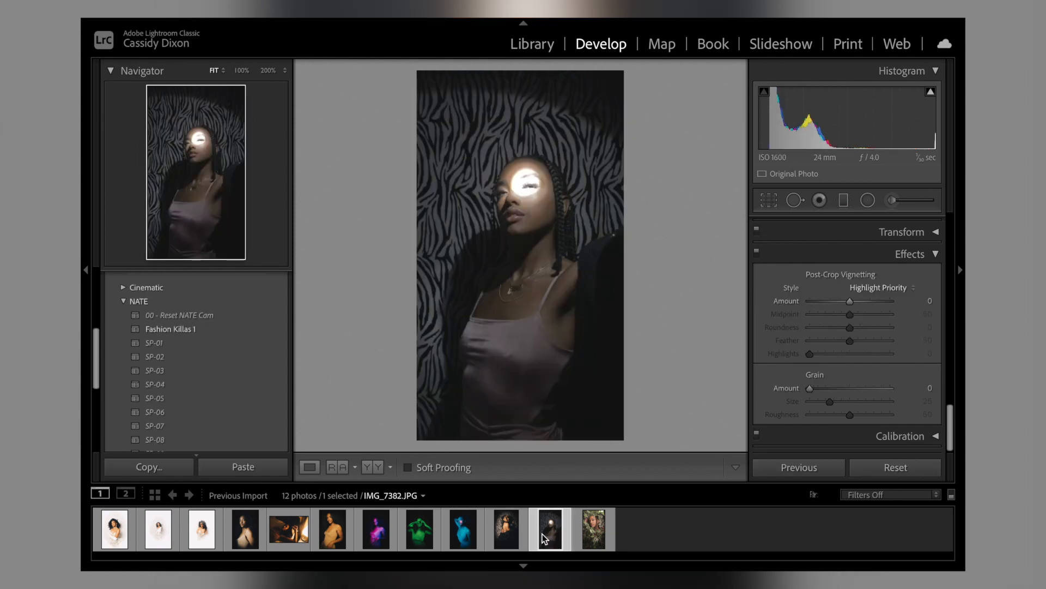
click(173, 404)
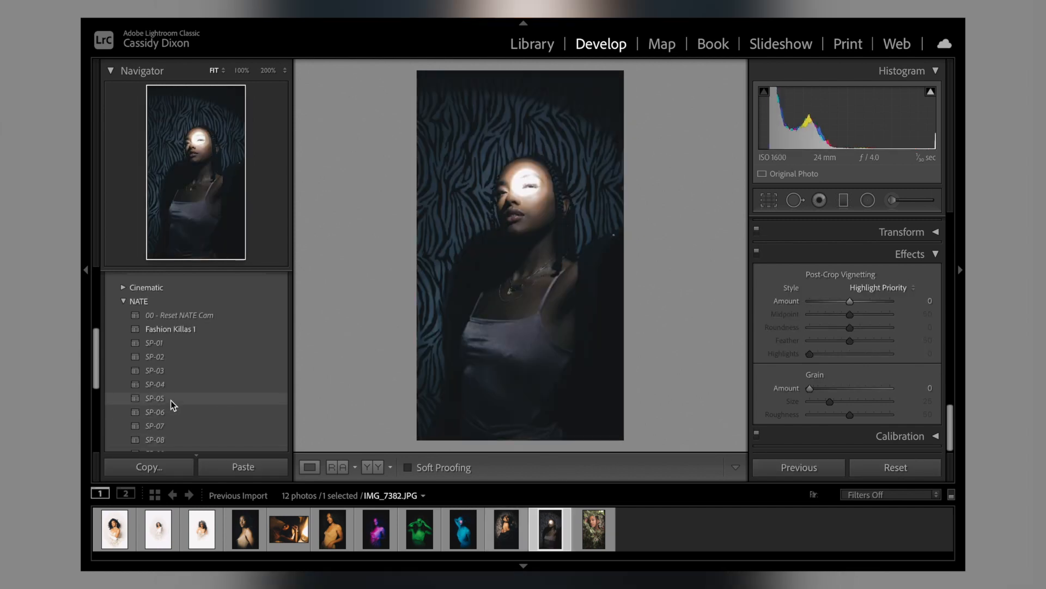
Step: Try small Exposure shifts on the eleventh photo, and reset Exposure to 0
scroll(863, 364, up, 10)
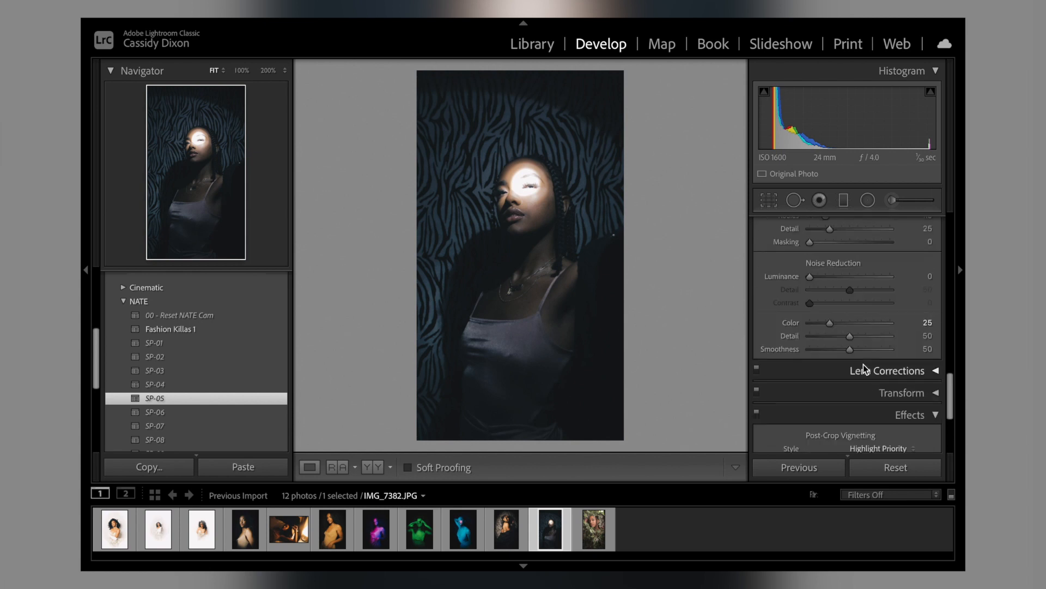
scroll(813, 314, up, 2)
scroll(813, 314, down, 2)
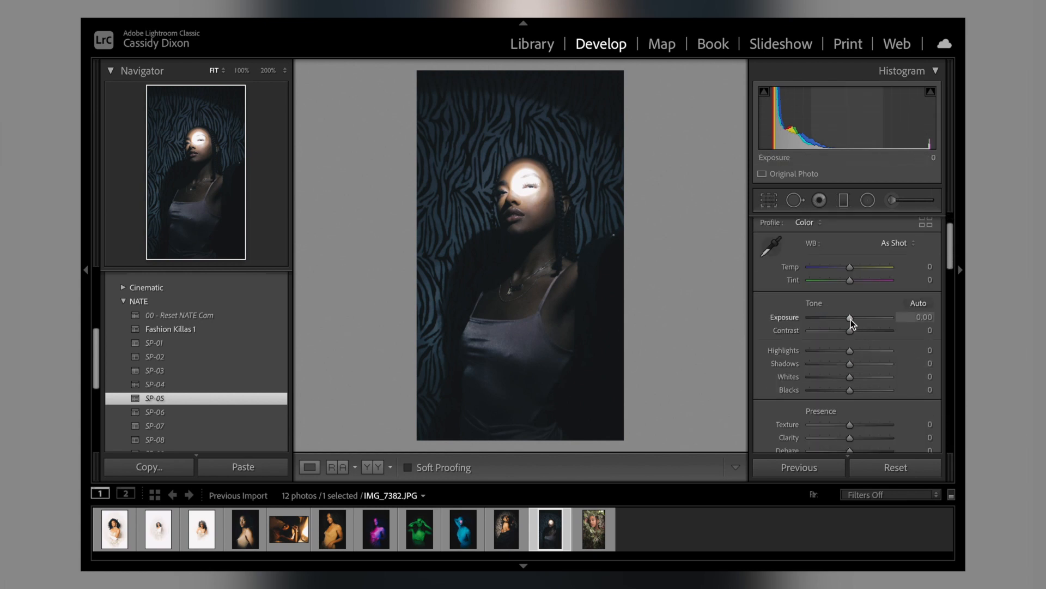
drag(850, 319, 849, 318)
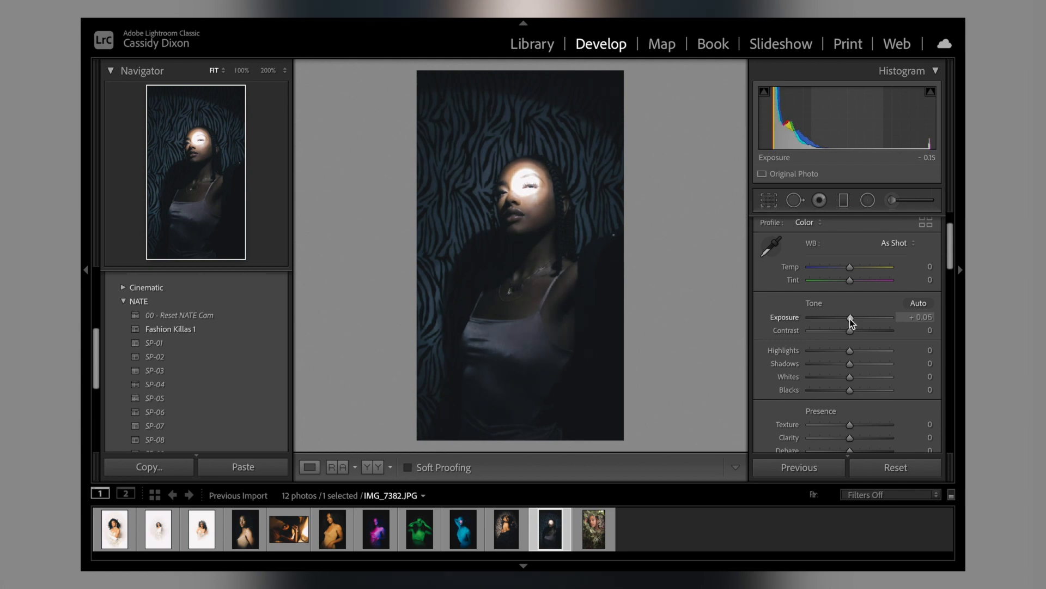
double_click(849, 318)
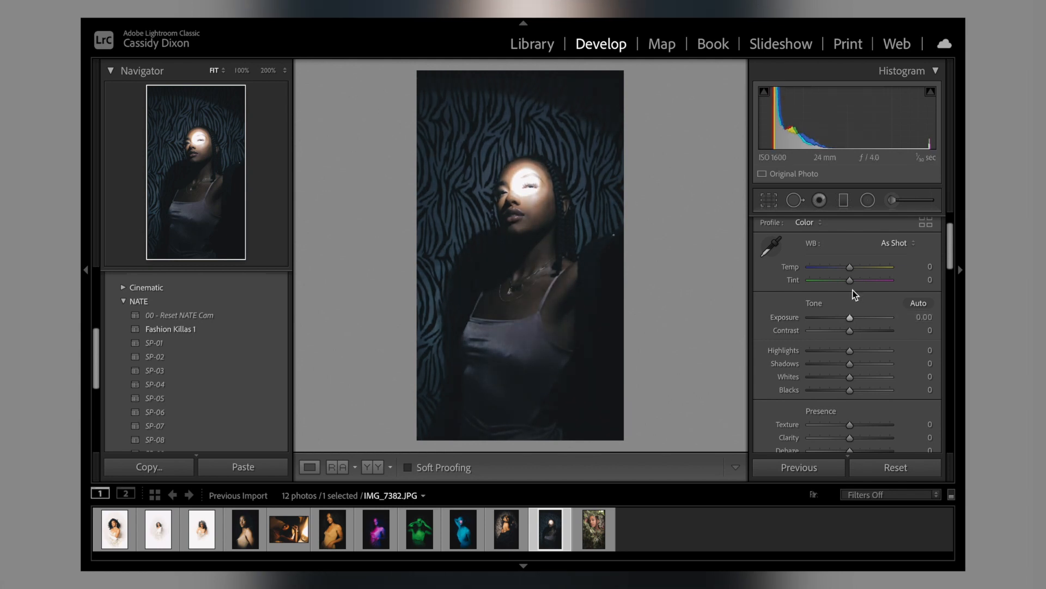
Step: Set the eleventh photo's Temp to +9, Shadows to -1, Highlights to +1 and Exposure to -0.15
drag(851, 269, 855, 270)
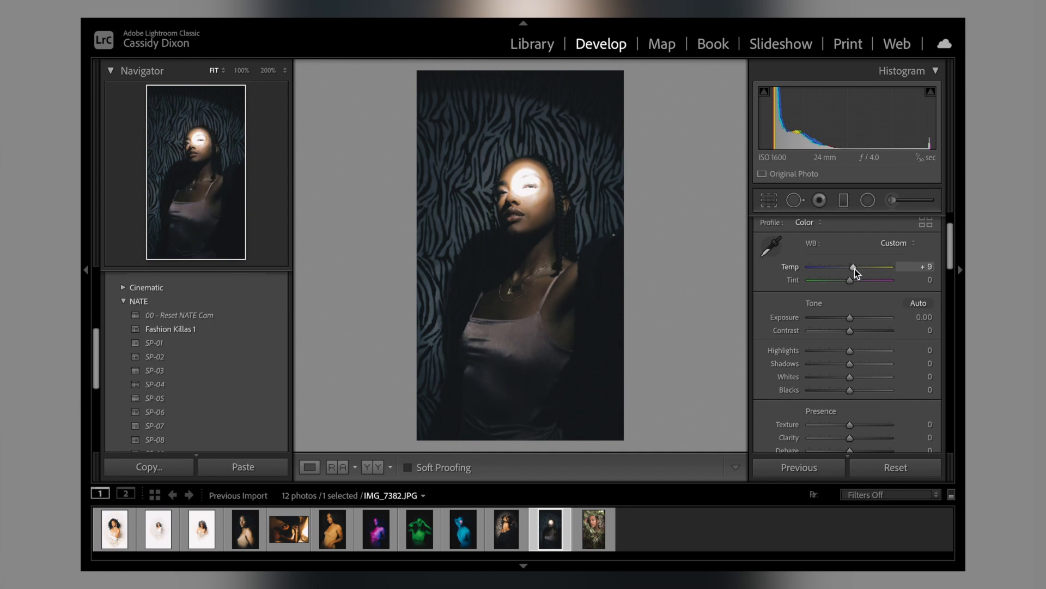
scroll(855, 270, down, 3)
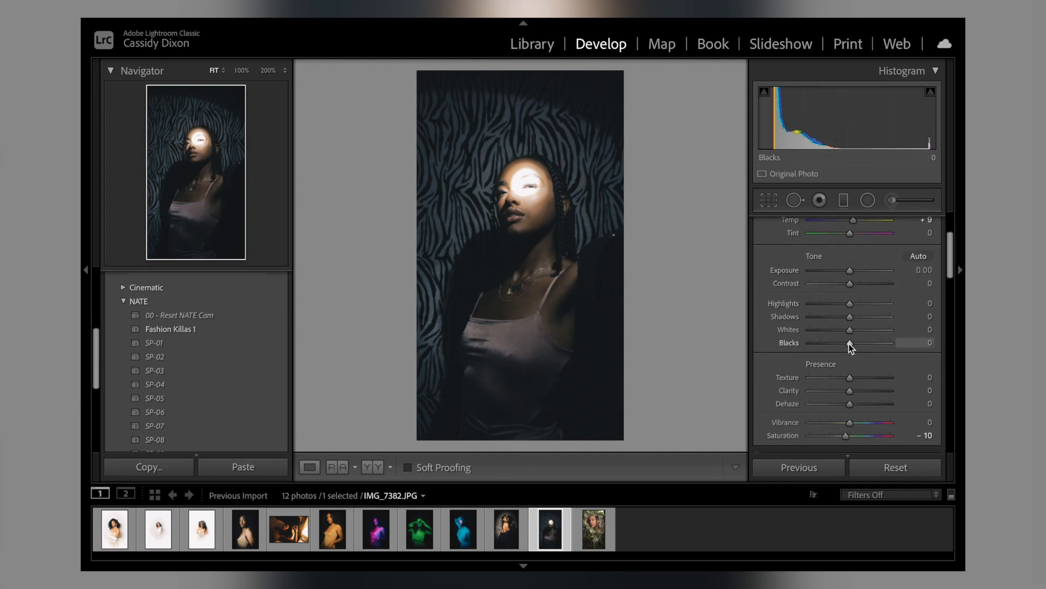
mouse_move(849, 317)
mouse_down()
mouse_move(823, 316)
mouse_move(847, 319)
mouse_up()
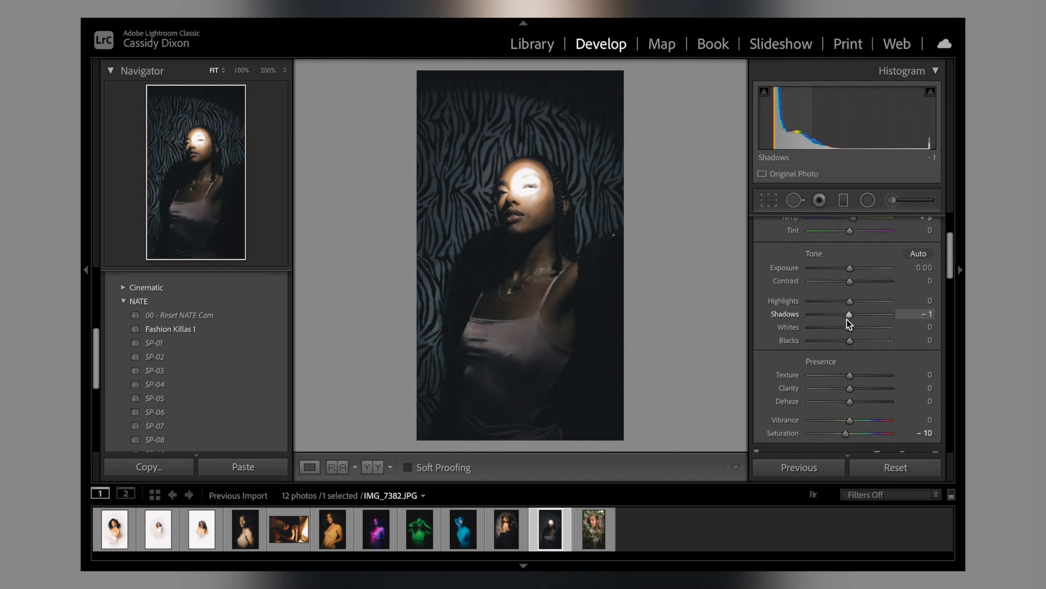
scroll(847, 319, down, 2)
mouse_move(848, 271)
mouse_down()
mouse_move(803, 267)
mouse_move(848, 273)
mouse_up()
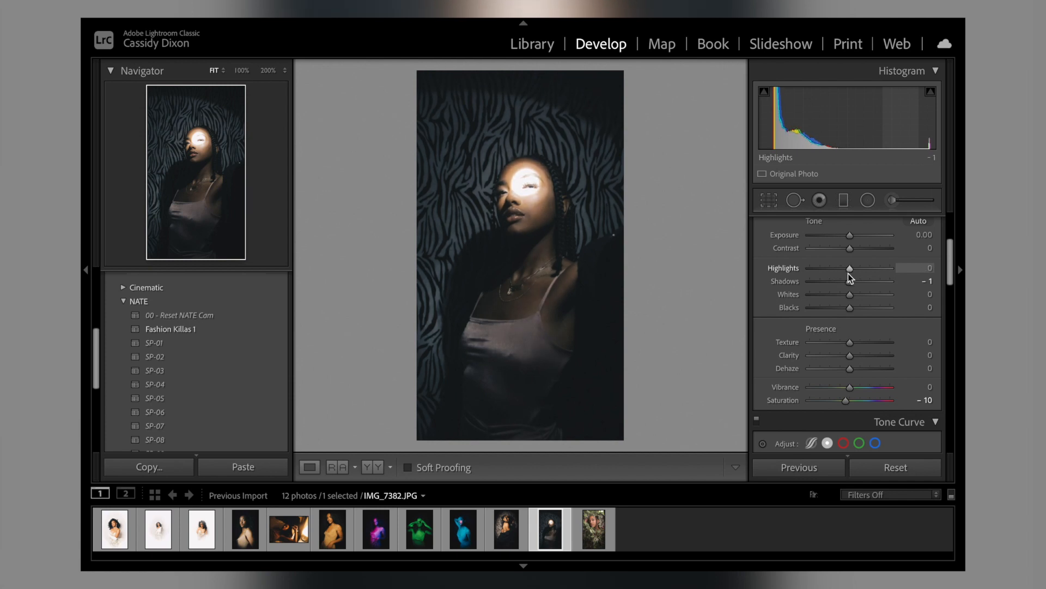
scroll(848, 273, down, 1)
drag(850, 235, 847, 236)
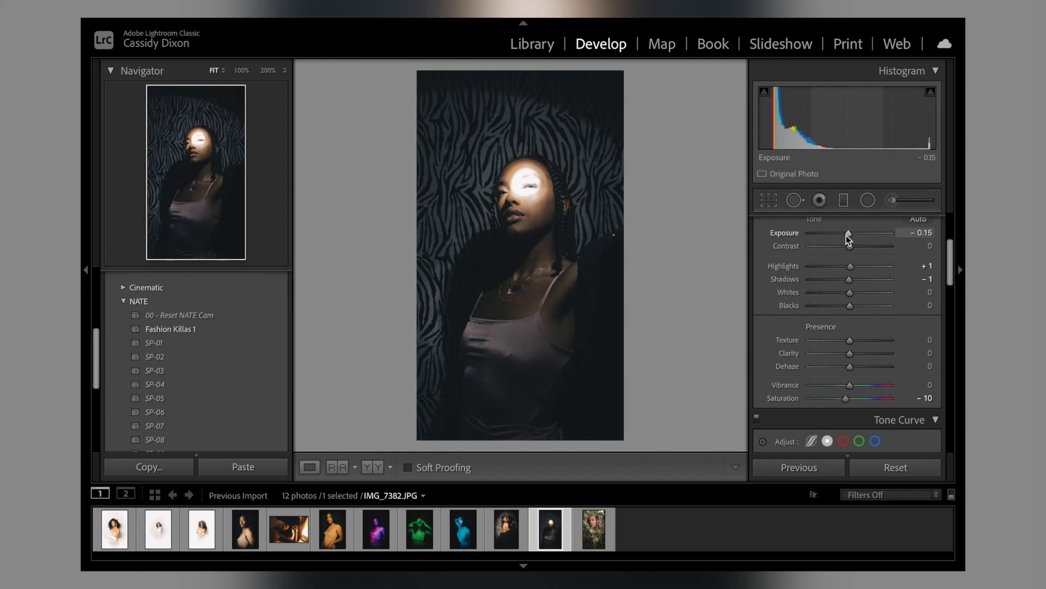
Step: Set the eleventh photo's Saturation to +3 and soften it with Texture -24, Clarity -27 and Dehaze -9
scroll(901, 358, down, 1)
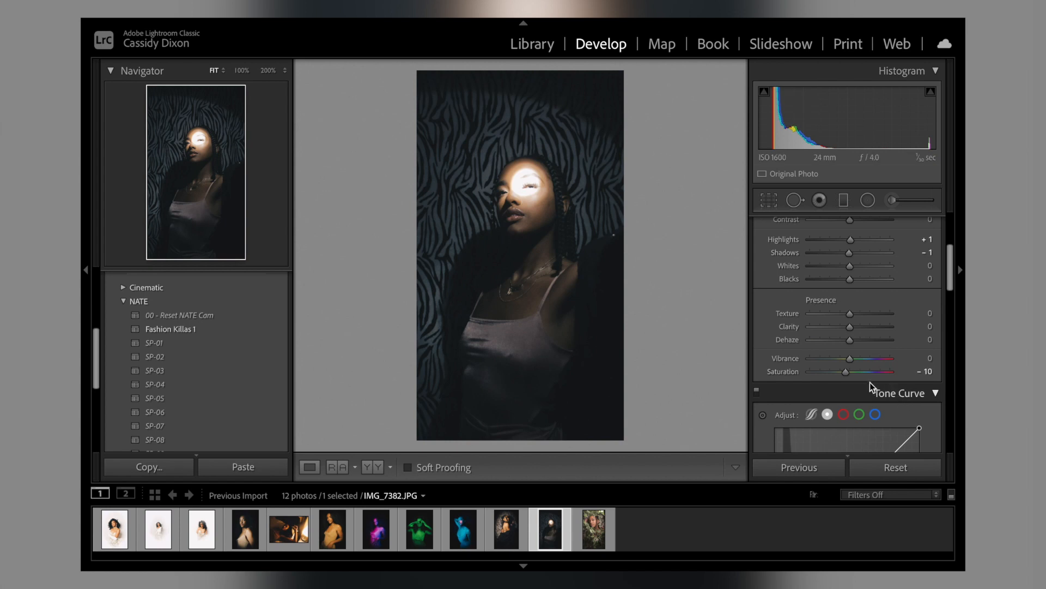
drag(853, 373, 855, 373)
drag(850, 313, 843, 344)
Step: Set the eleventh photo's Orange saturation to +50 and raise its Orange luminance slightly above +10
scroll(842, 342, down, 10)
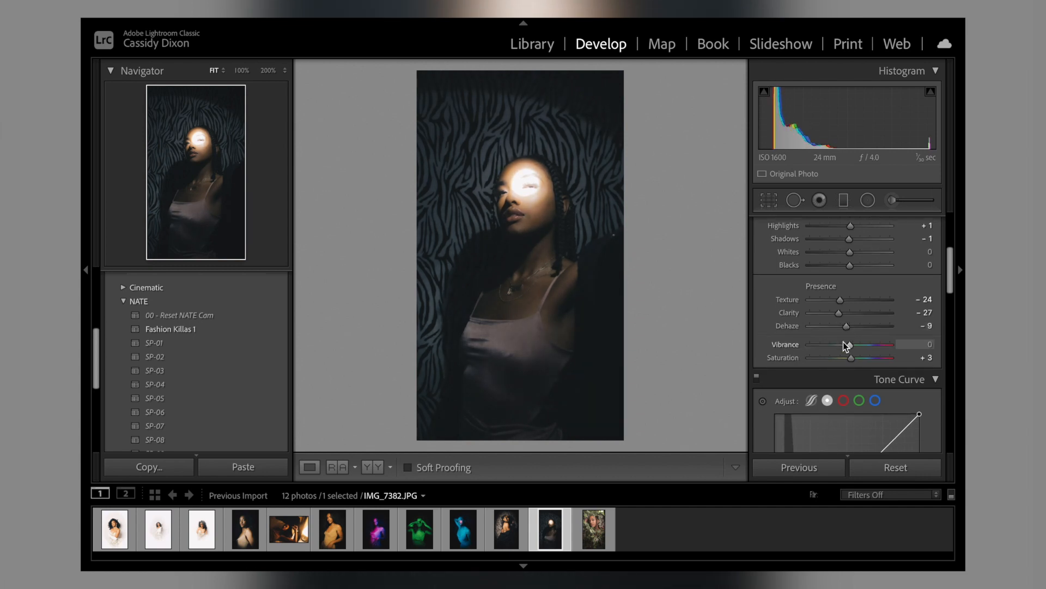
scroll(842, 340, up, 1)
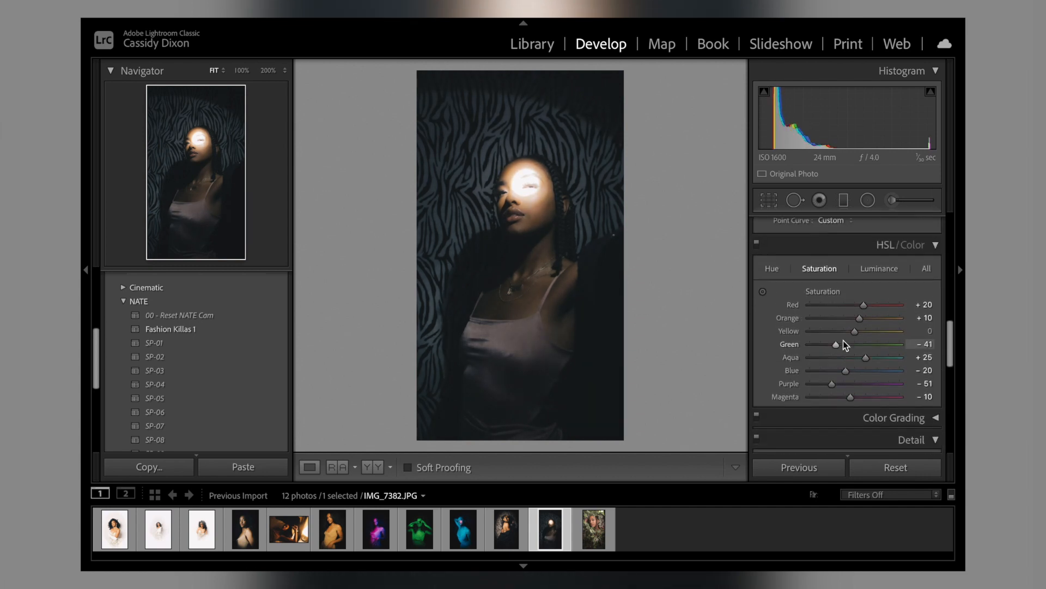
drag(858, 320, 876, 319)
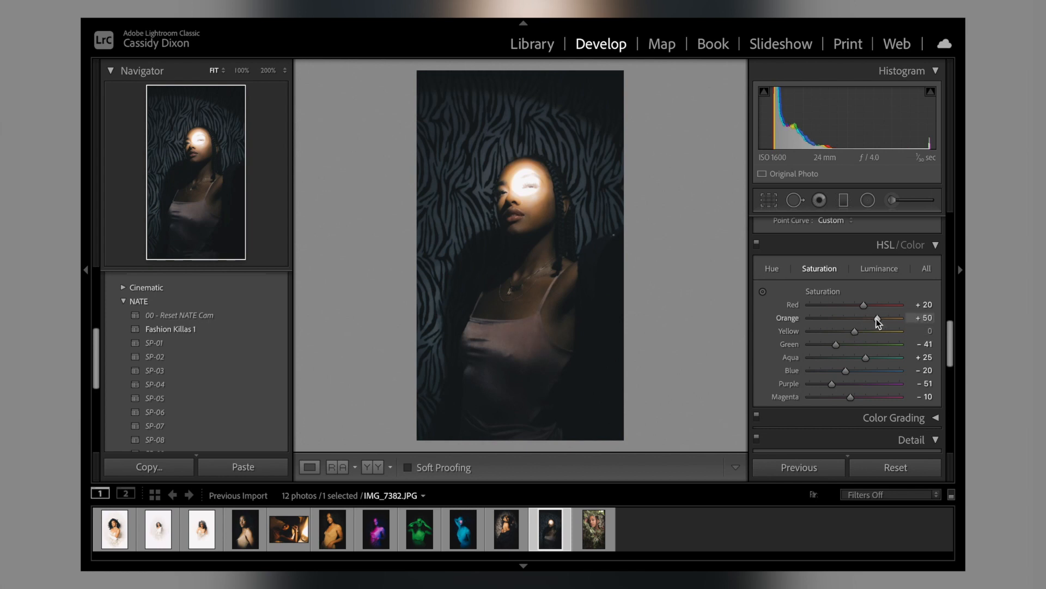
click(871, 270)
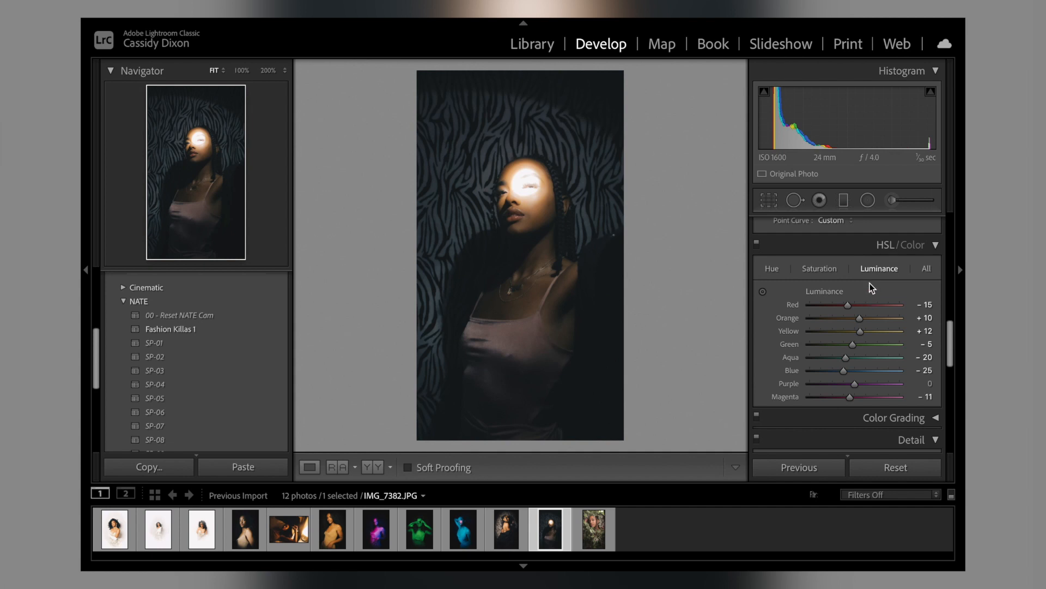
drag(860, 318, 863, 321)
Step: Set the eleventh photo's Blacks to +5 and darken its Shadows to -25
scroll(863, 322, up, 10)
drag(848, 396, 784, 394)
mouse_move(849, 421)
mouse_down()
mouse_move(858, 420)
mouse_move(848, 420)
mouse_up()
click(823, 396)
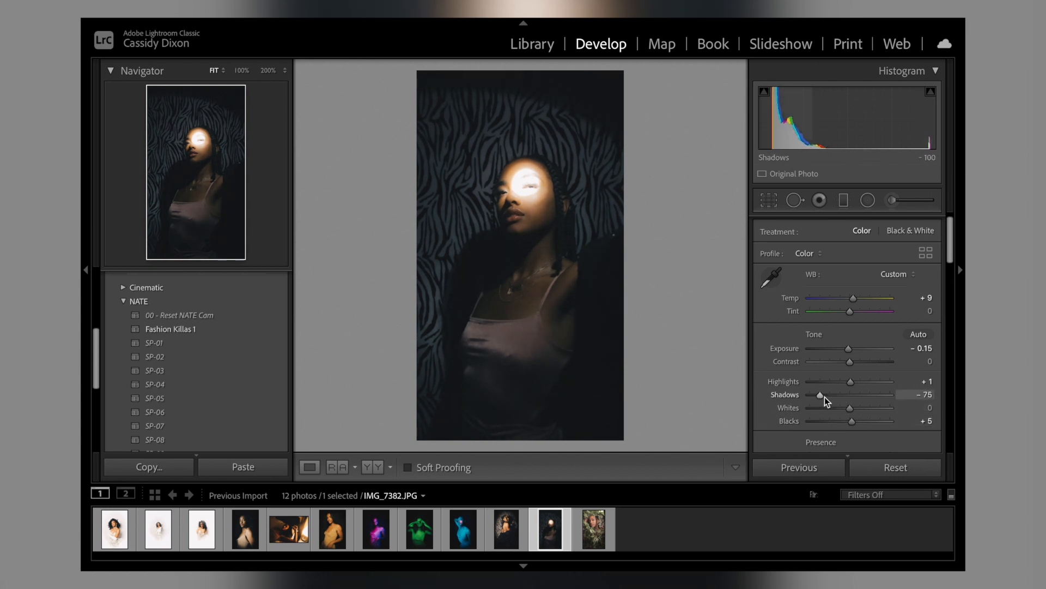
Step: Give the eleventh photo a post-crop vignette with Amount -100 and Midpoint 28
scroll(841, 397, down, 15)
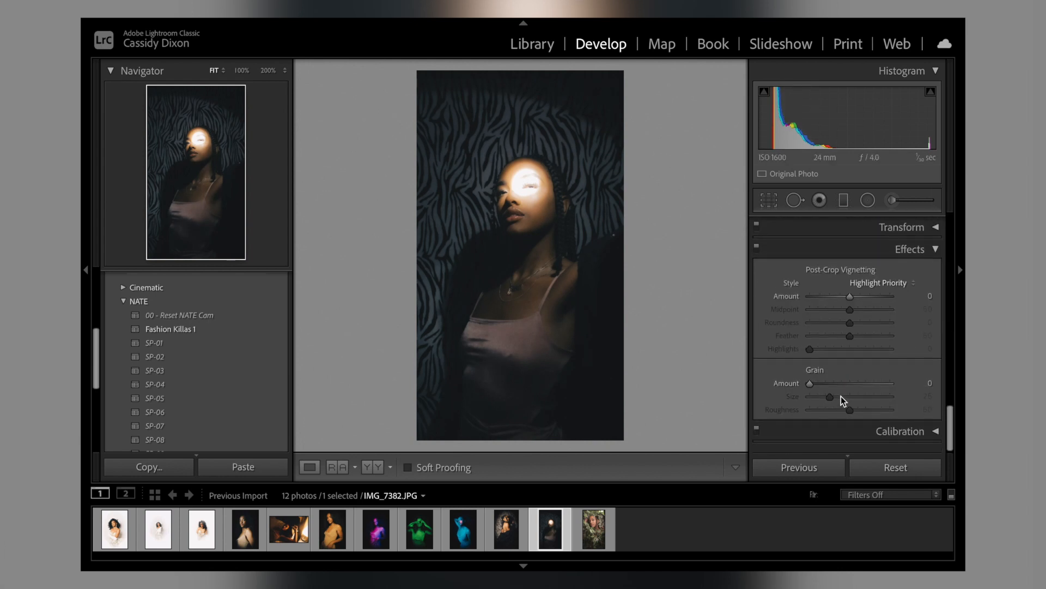
drag(850, 301, 828, 317)
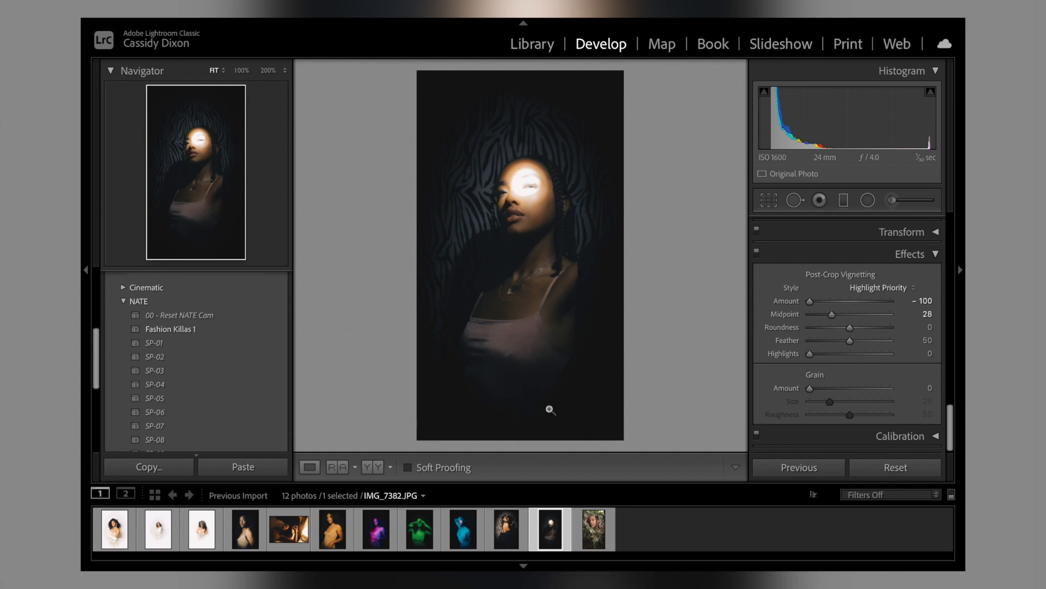
Step: Paint an adjustment brush mask with the Exposure effect at 2.18 over the bright light patch on the face
click(894, 201)
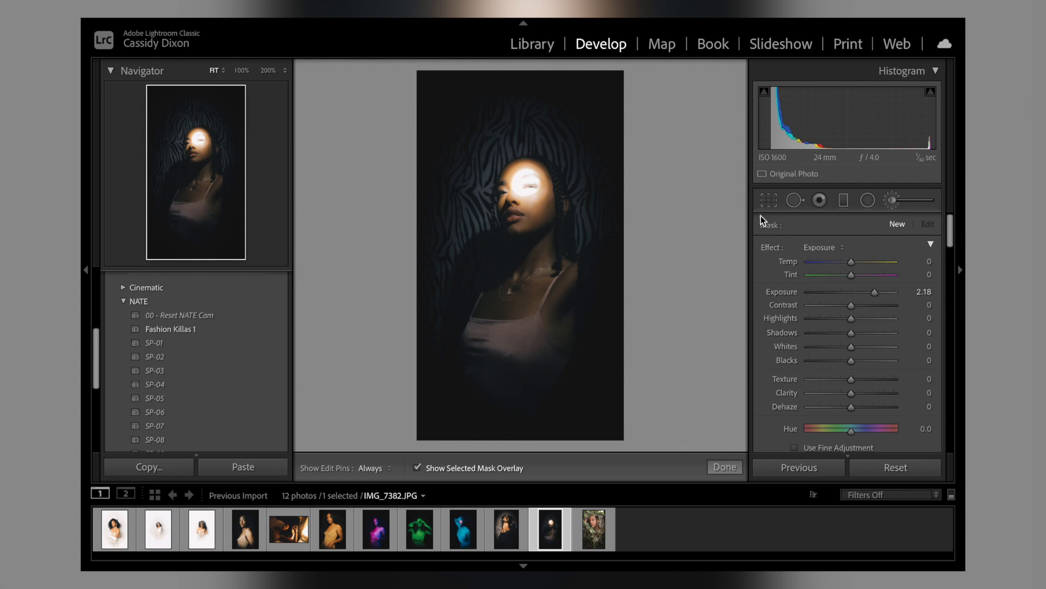
click(816, 248)
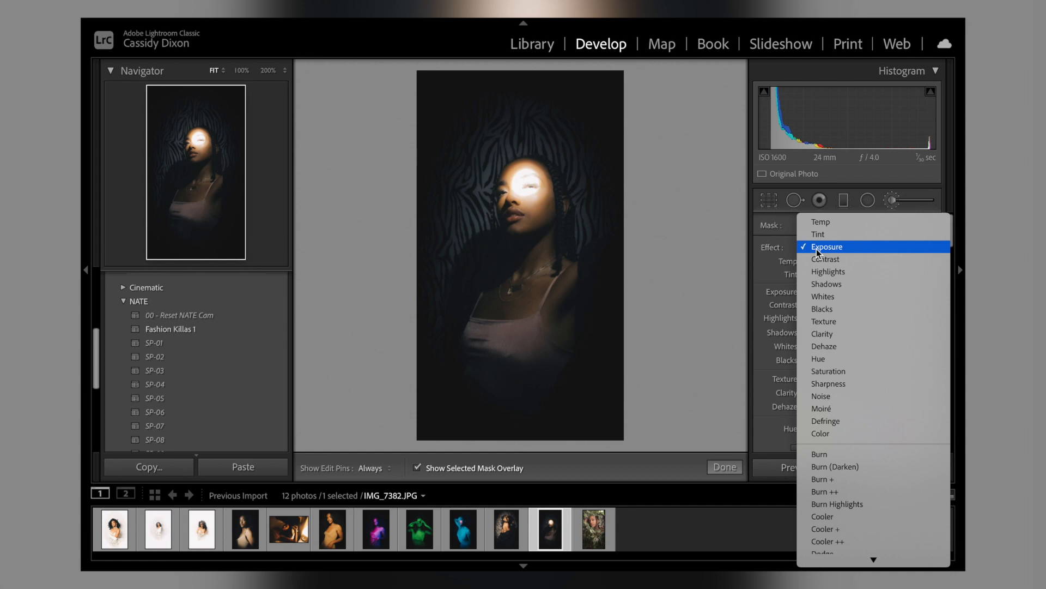
mouse_move(863, 567)
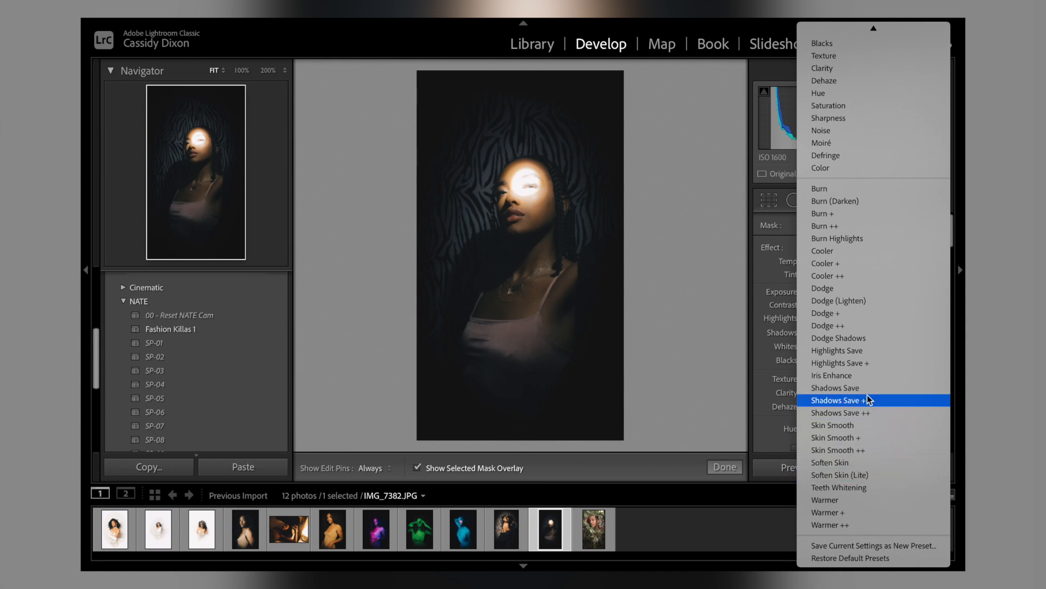
mouse_move(907, 17)
click(863, 58)
key(h)
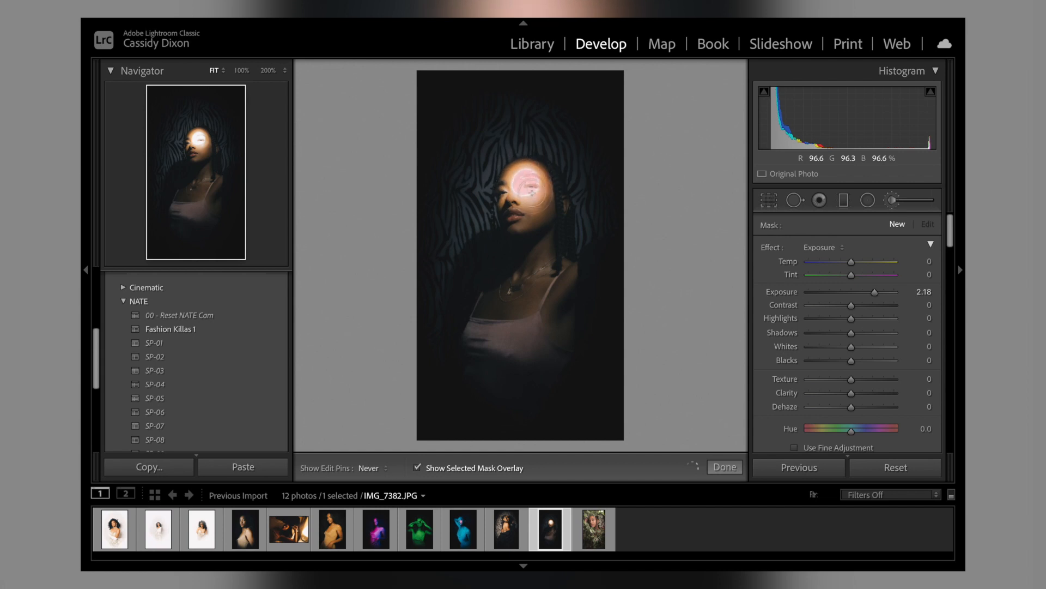
key(h)
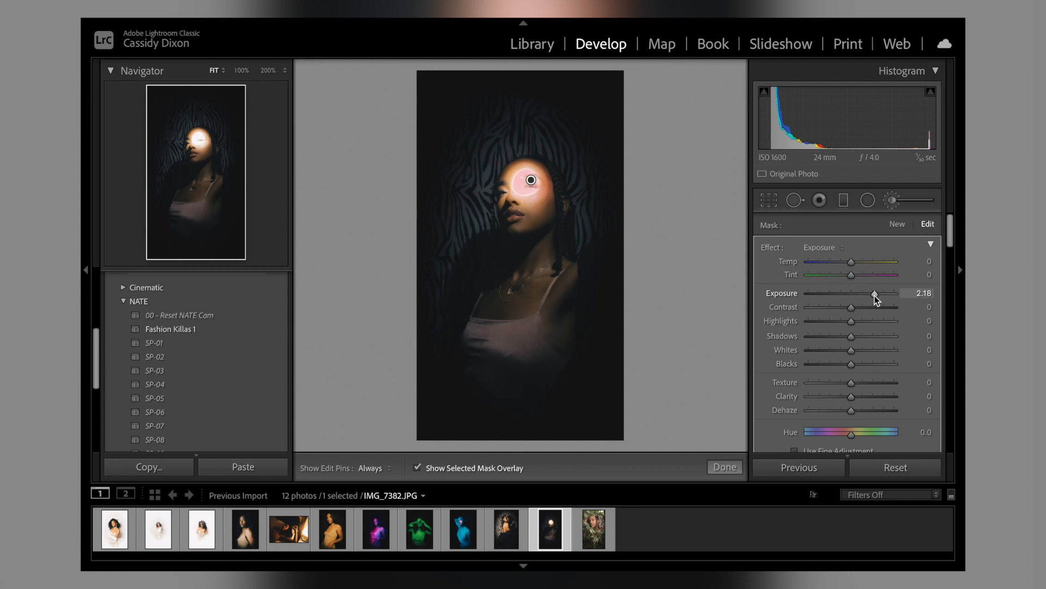
Step: Lower the face mask's Exposure to slightly below 0 and finish the brush adjustment
drag(875, 296, 855, 295)
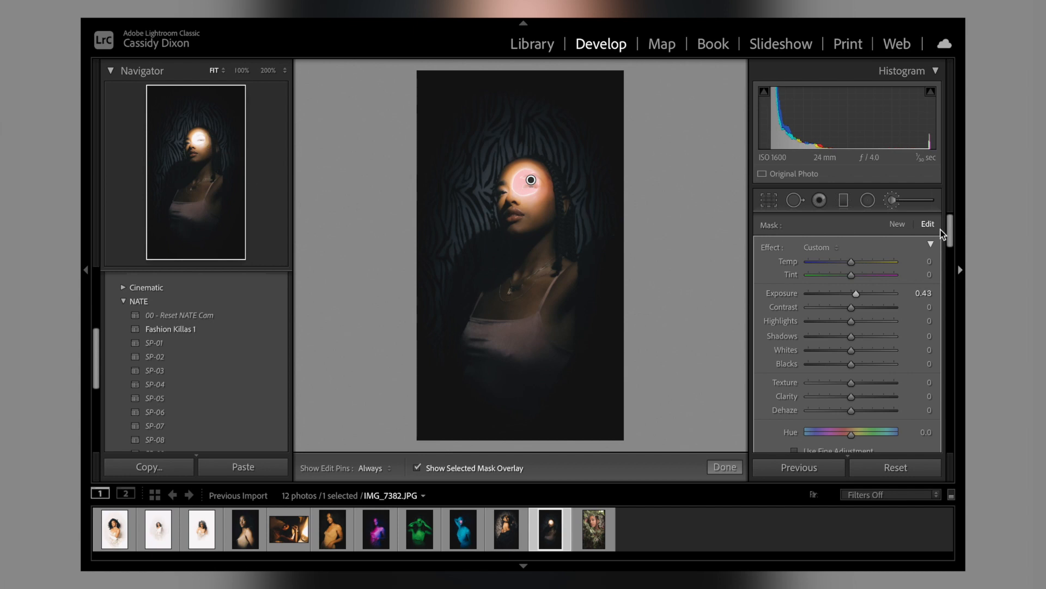
drag(856, 291, 845, 296)
click(724, 467)
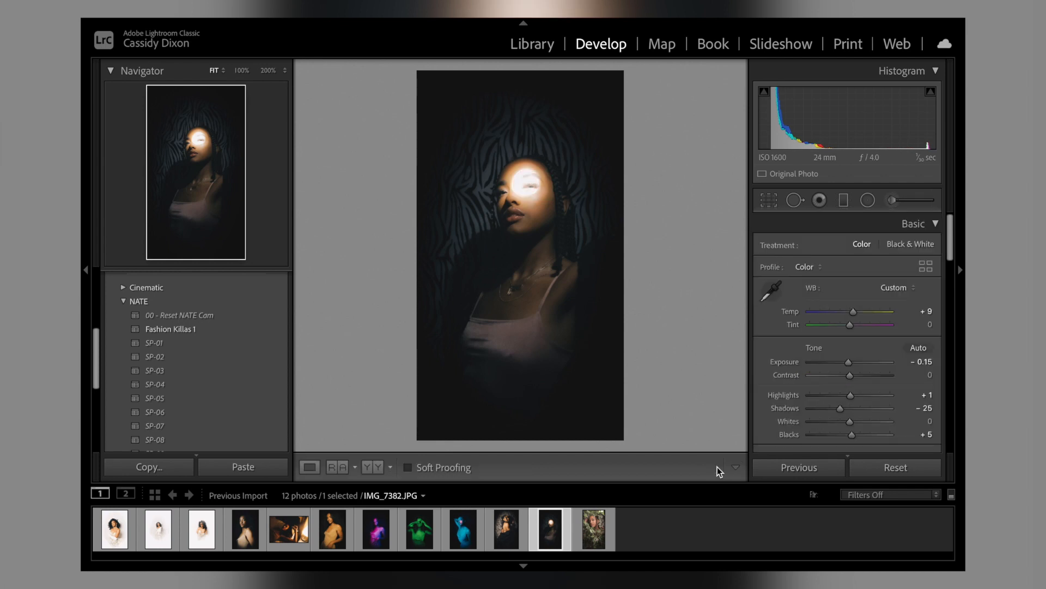
Step: Compare the eleventh photo's before and after versions side by side and as a split view, and return to the single view
click(369, 467)
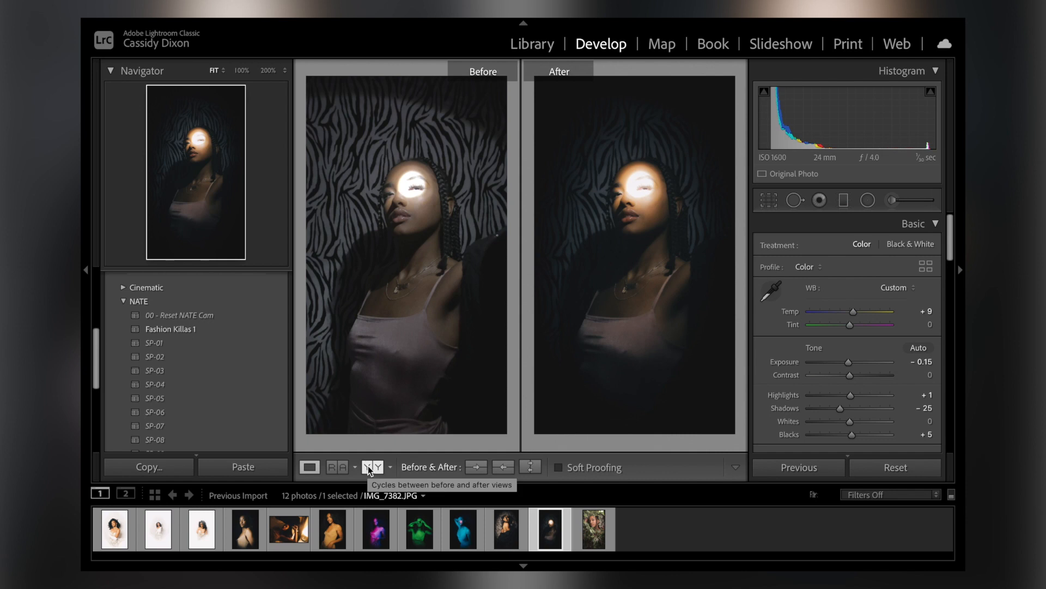
click(368, 466)
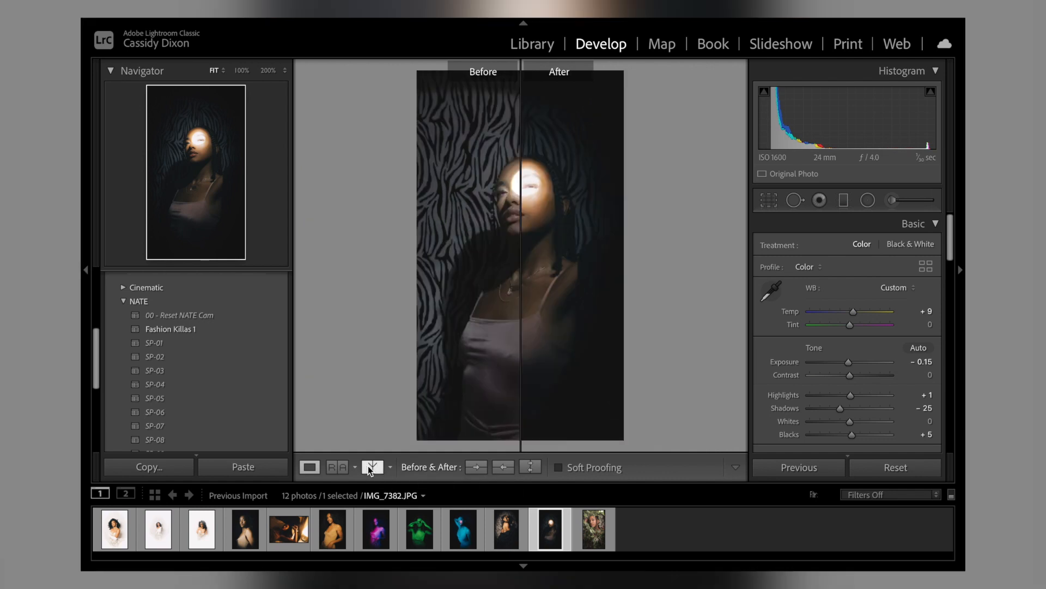
click(310, 467)
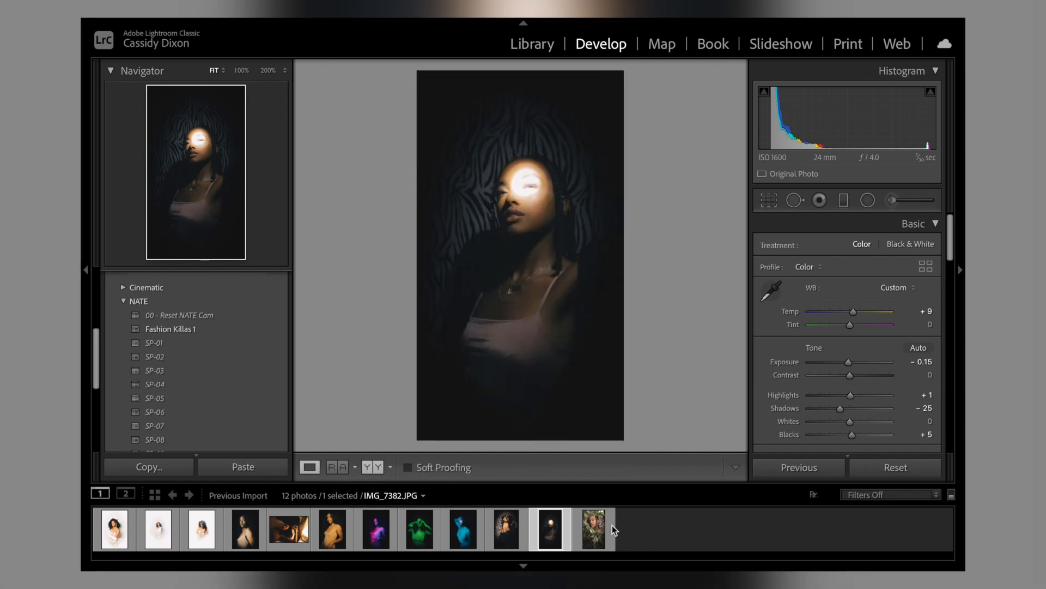
Step: Apply the SP-05 preset to the twelfth photo, the portrait among leaves, and set its Exposure to -0.65
click(594, 527)
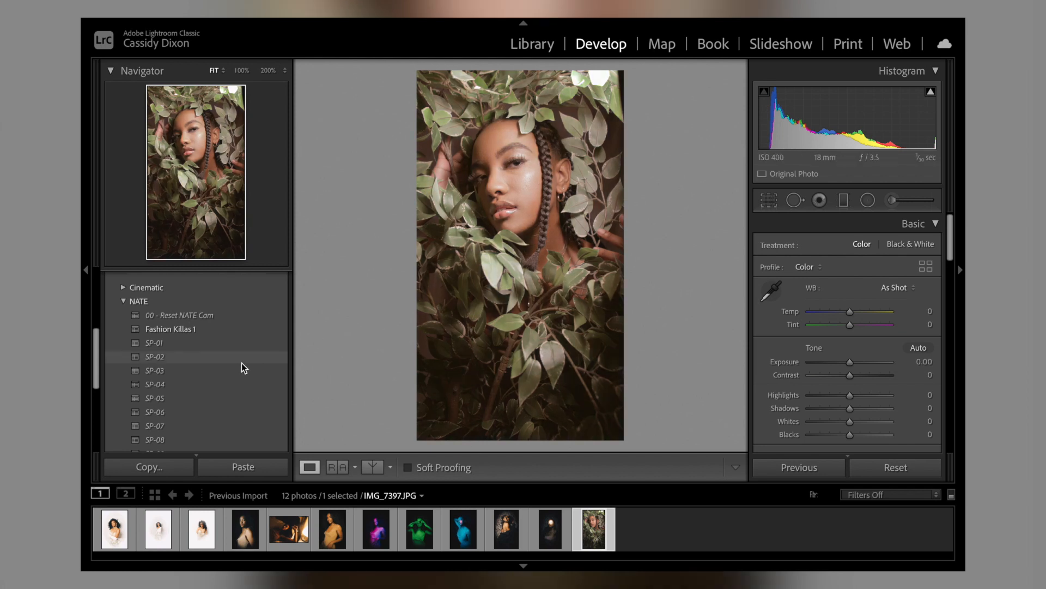
click(212, 398)
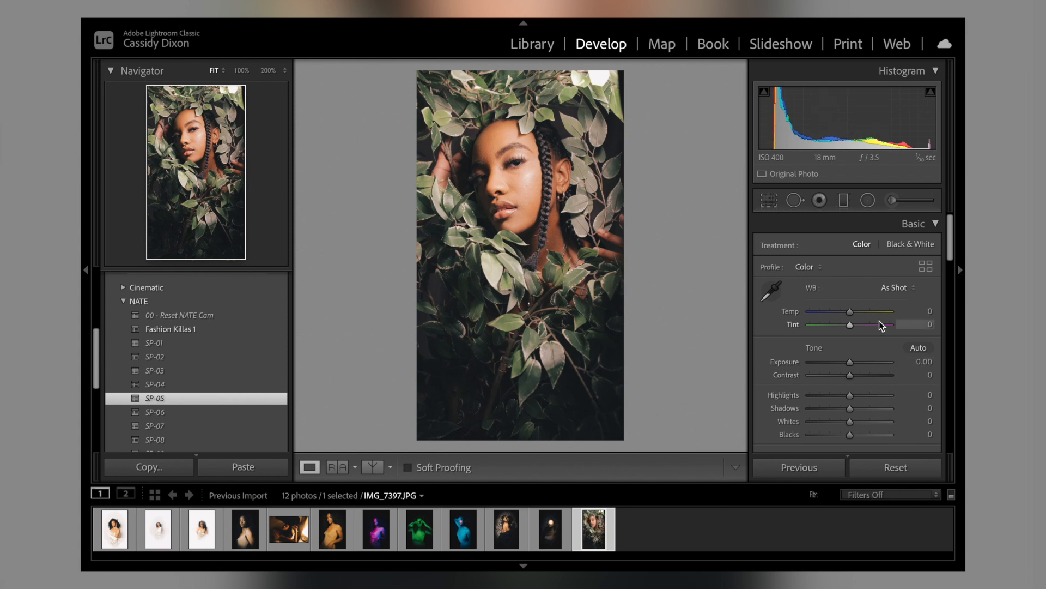
drag(849, 361, 844, 363)
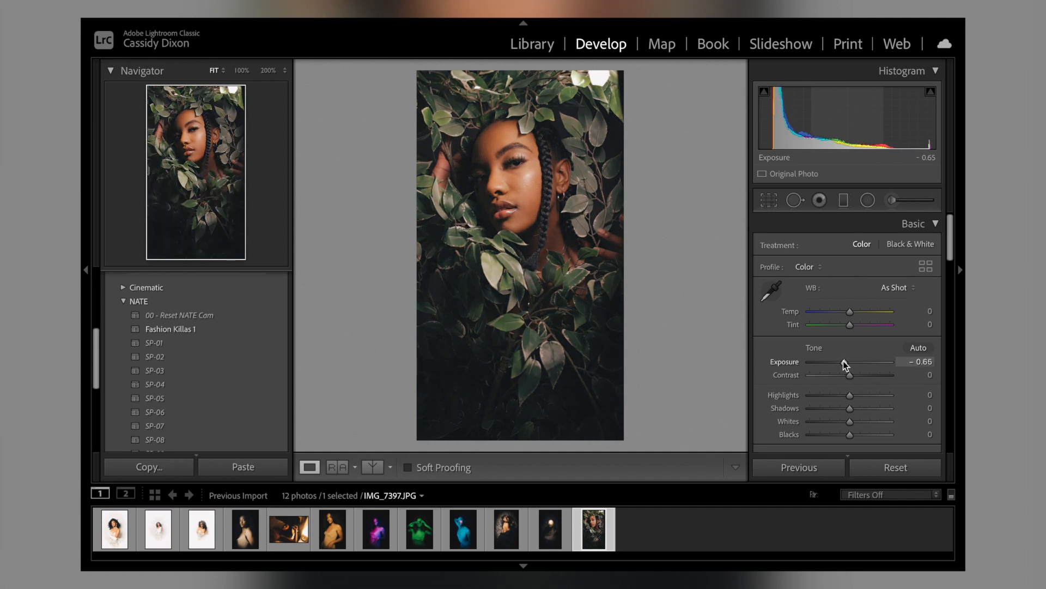
Step: Set the twelfth photo's Contrast to +10 and Shadows to -73
scroll(845, 364, down, 1)
scroll(846, 366, down, 1)
drag(849, 349, 854, 352)
scroll(852, 349, down, 2)
drag(849, 334, 821, 334)
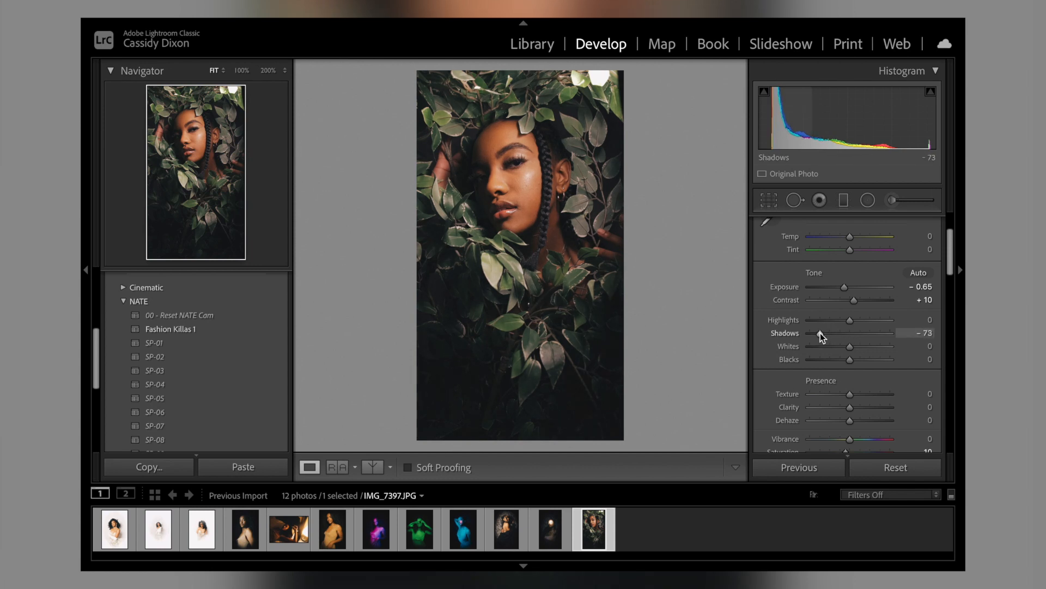
Step: Set the twelfth photo's Saturation to -1 and soften it with Texture -29 and Clarity -28
scroll(820, 333, down, 1)
drag(848, 426, 851, 427)
mouse_move(848, 370)
mouse_down()
mouse_move(836, 368)
mouse_move(838, 383)
mouse_up()
Step: Set the twelfth photo's Orange luminance to +17, Green luminance to -100 and Green saturation to -59
scroll(838, 385, down, 10)
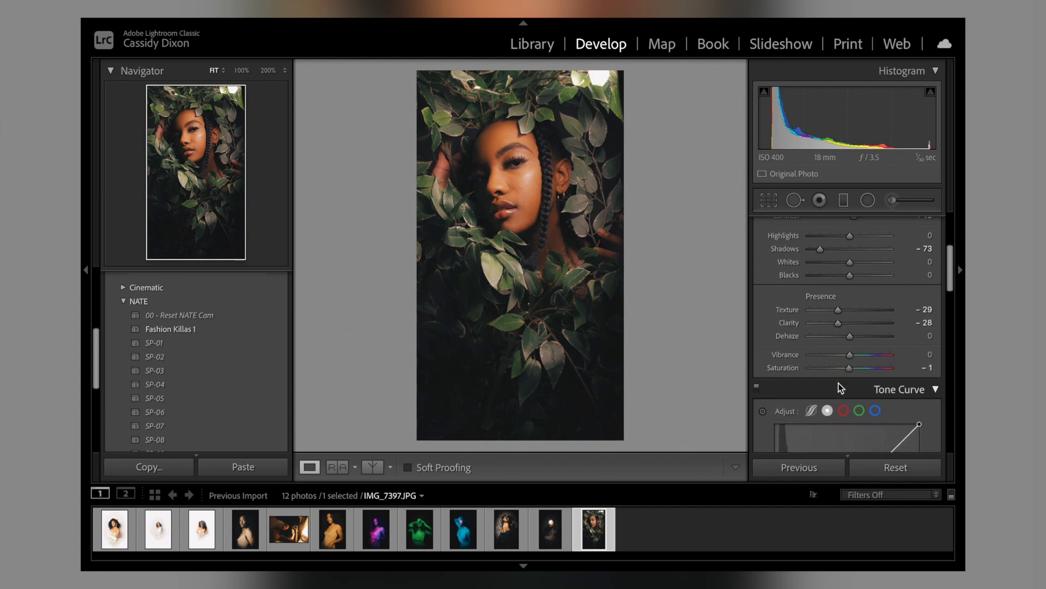
scroll(839, 386, down, 4)
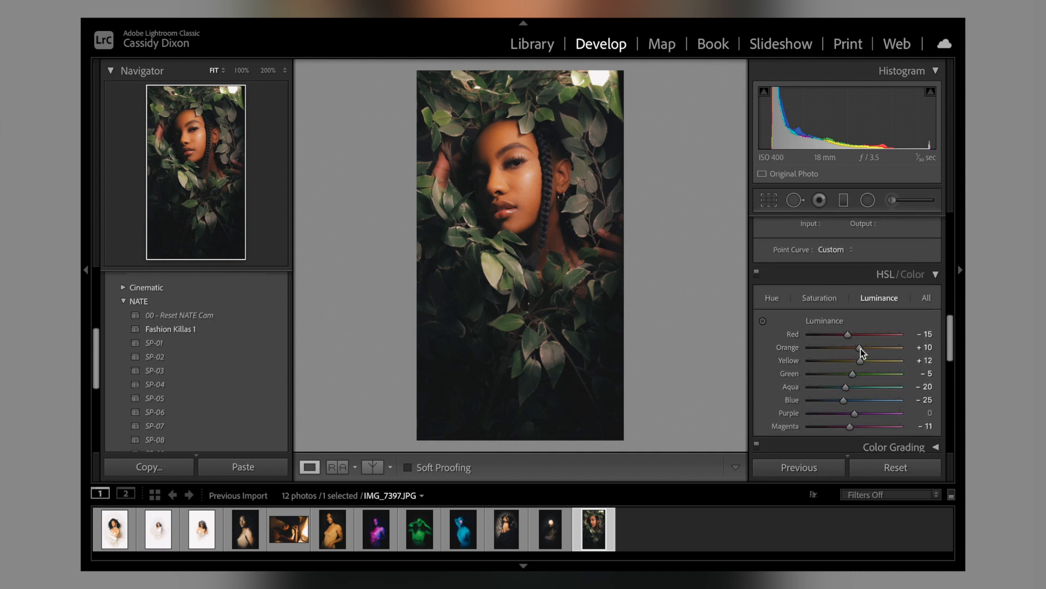
drag(858, 350, 808, 369)
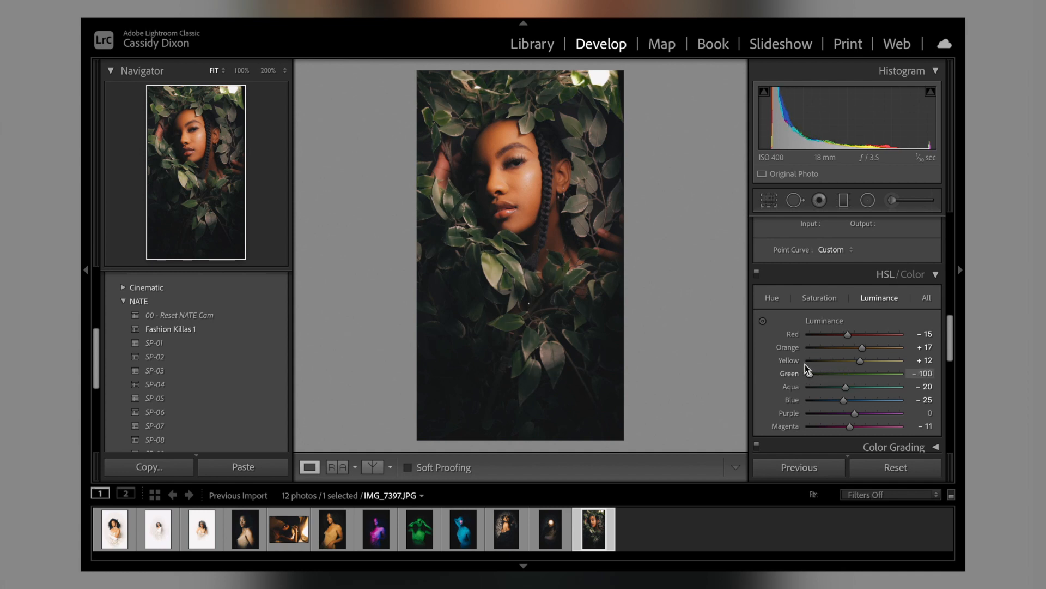
click(822, 297)
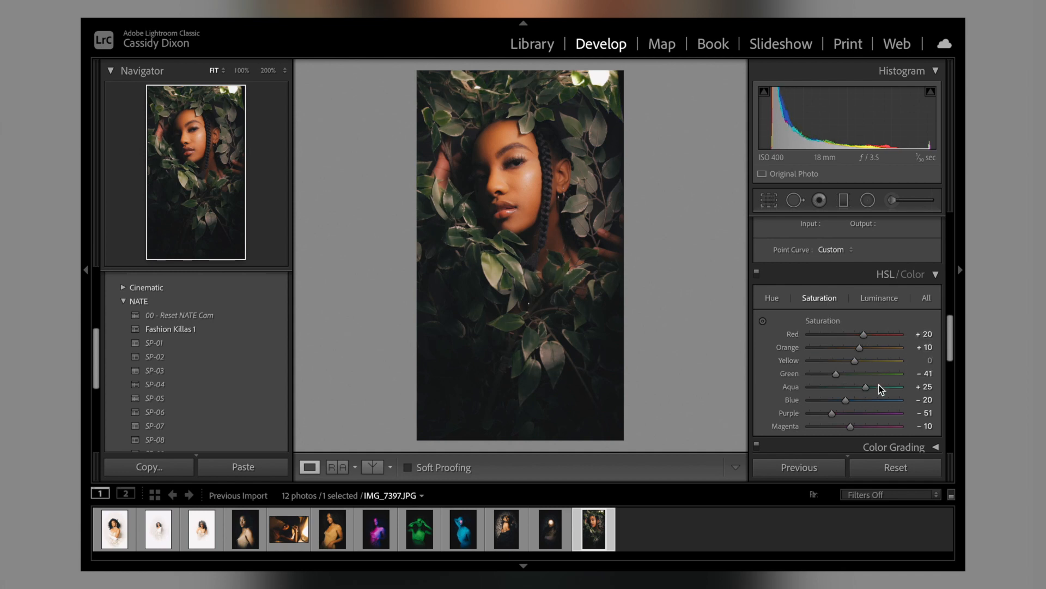
mouse_move(836, 374)
mouse_down()
mouse_move(816, 376)
mouse_move(857, 374)
mouse_move(829, 374)
mouse_up()
Step: Brush the Skin Smooth + effect over the woman's cheek and jaw in the twelfth photo
click(544, 184)
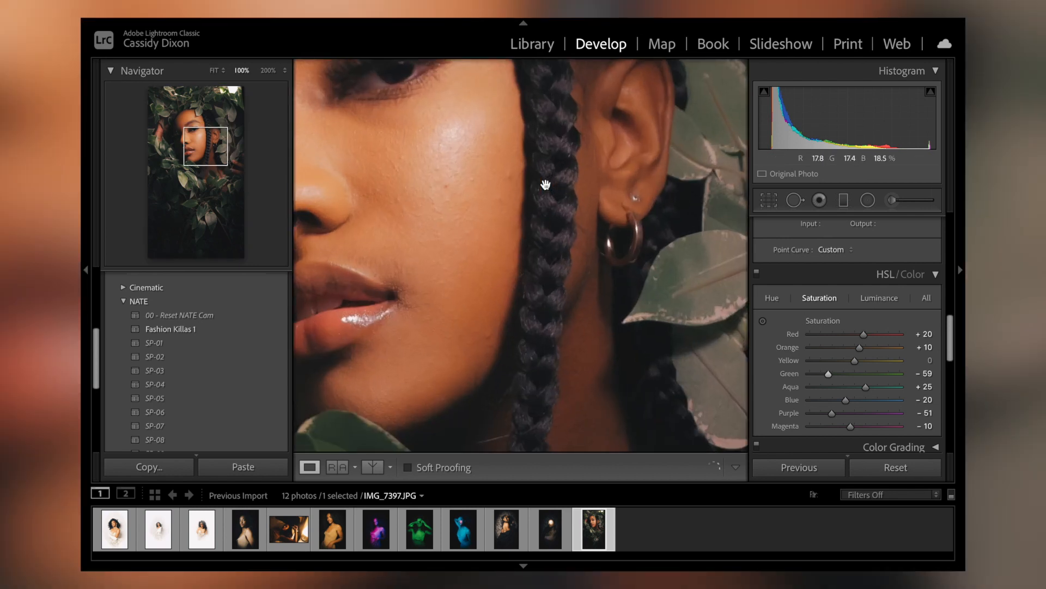
drag(491, 203, 581, 240)
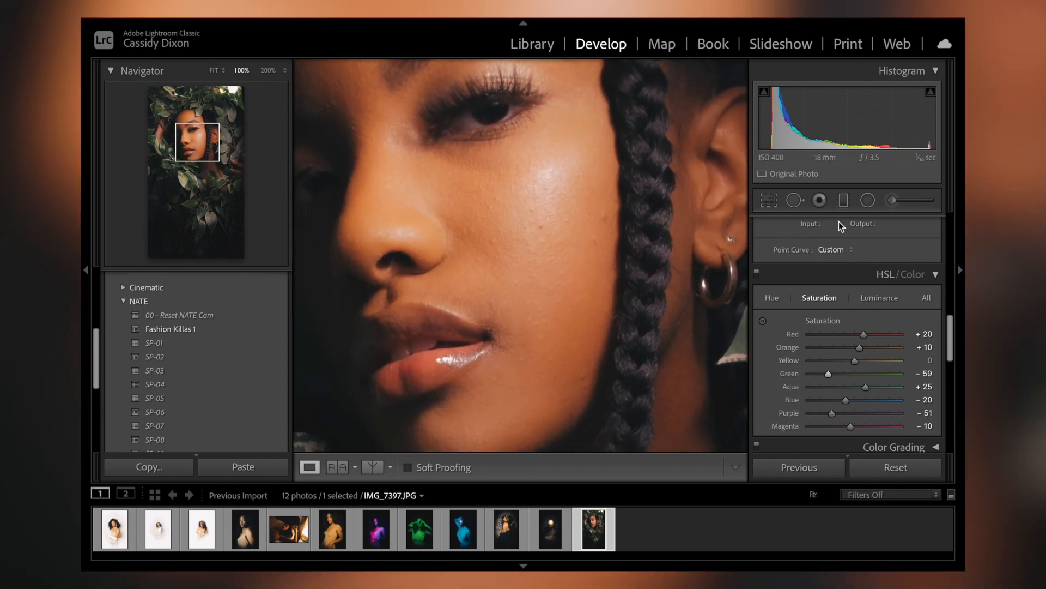
click(892, 200)
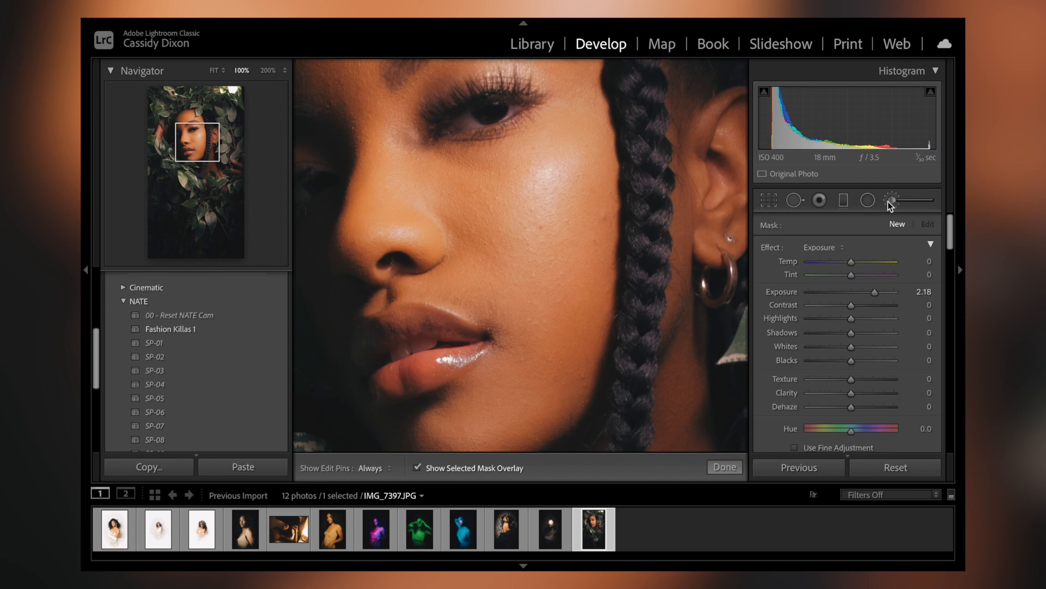
click(832, 248)
scroll(832, 251, down, 10)
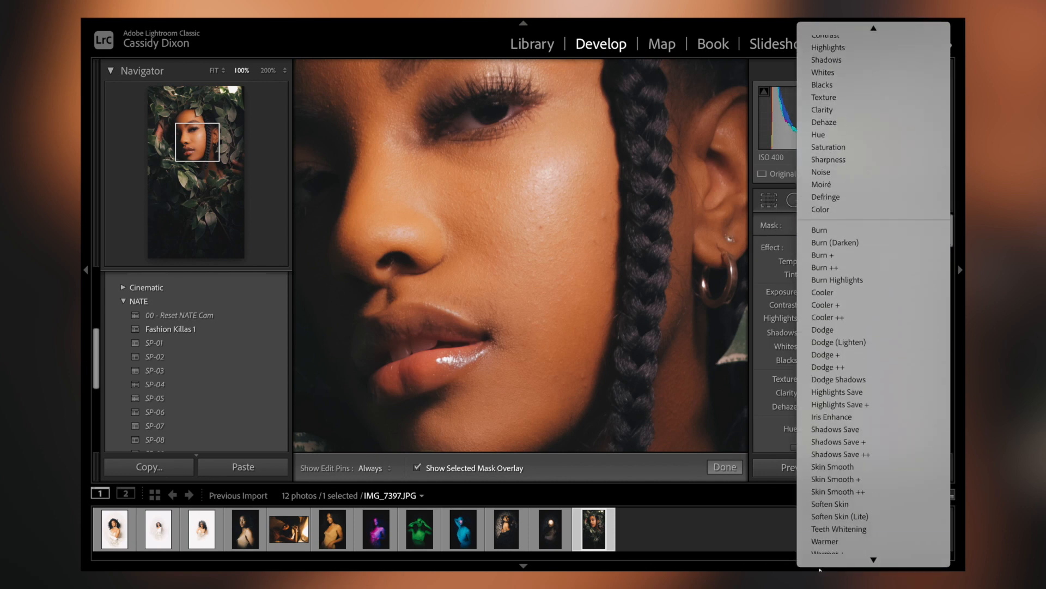
click(856, 440)
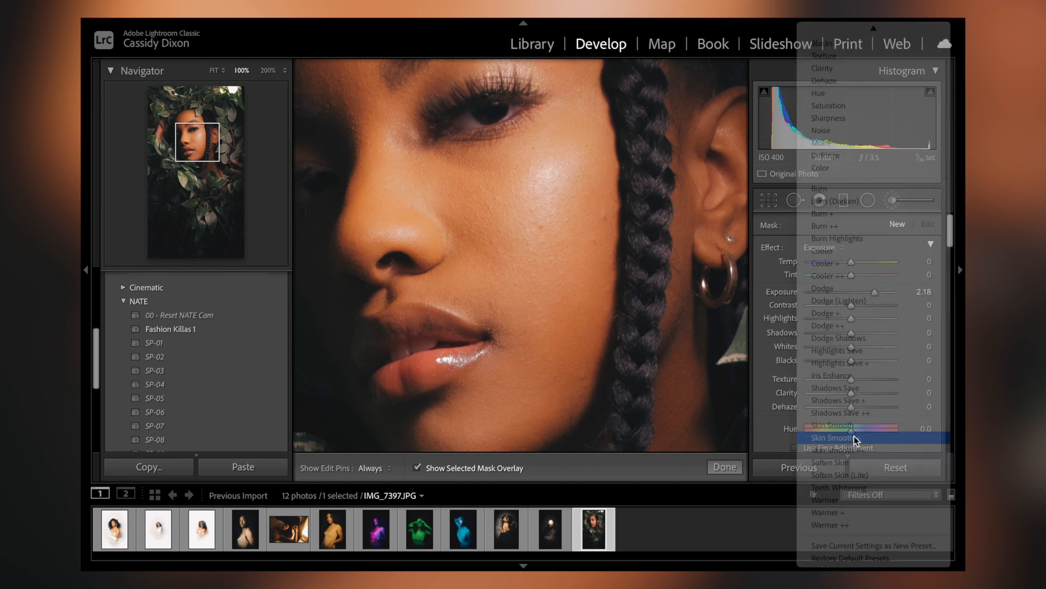
drag(554, 181, 533, 286)
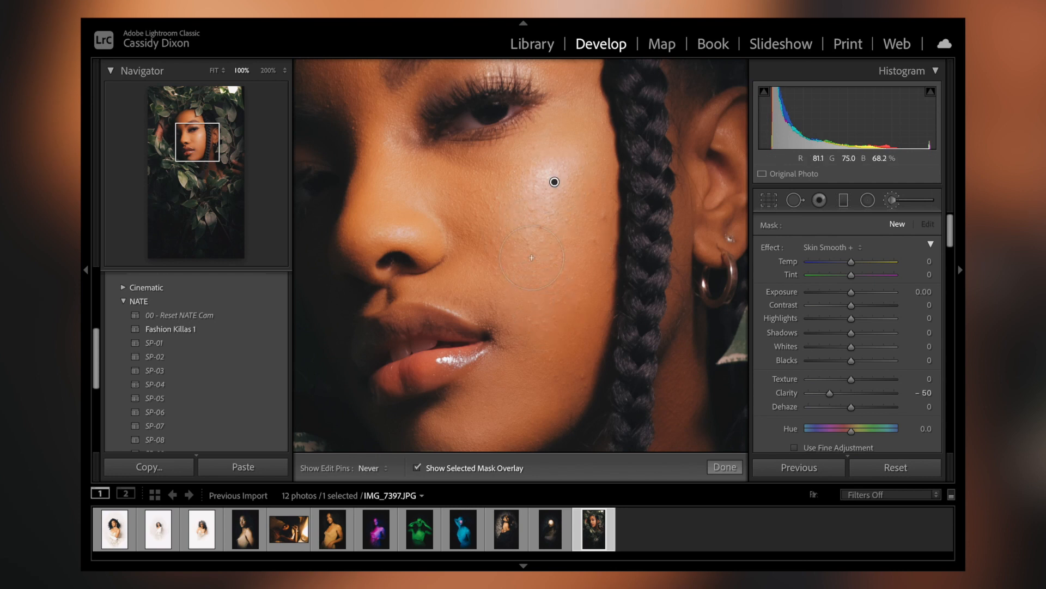
mouse_move(519, 187)
mouse_down()
mouse_move(546, 283)
mouse_move(548, 235)
mouse_move(545, 260)
mouse_up()
mouse_move(589, 190)
mouse_down()
mouse_move(590, 309)
mouse_move(594, 220)
mouse_move(570, 329)
mouse_move(581, 182)
mouse_move(577, 266)
mouse_move(599, 196)
mouse_move(595, 280)
mouse_move(605, 180)
mouse_move(544, 294)
mouse_up()
drag(504, 199, 517, 177)
mouse_move(477, 146)
mouse_down()
mouse_move(537, 158)
mouse_move(576, 127)
mouse_move(499, 148)
mouse_move(542, 115)
mouse_move(466, 149)
mouse_move(521, 257)
mouse_move(592, 220)
mouse_move(533, 376)
mouse_up()
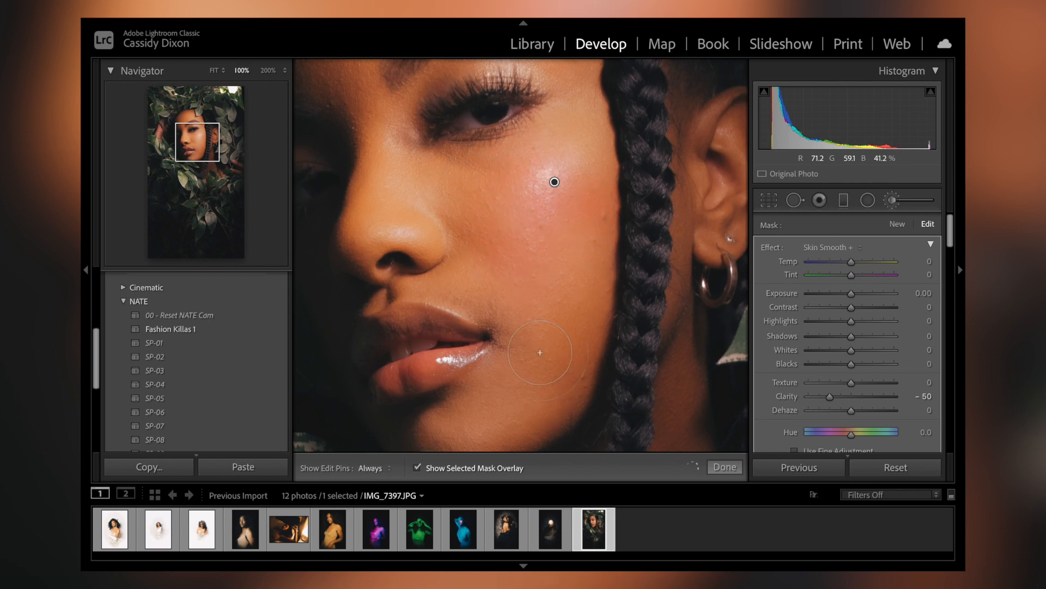
drag(596, 370, 578, 379)
Step: Extend the Skin Smooth + mask over the twelfth photo's forehead and finish the brush adjustment
mouse_move(201, 141)
mouse_down()
mouse_move(199, 124)
mouse_move(201, 139)
mouse_move(167, 114)
mouse_move(185, 128)
mouse_up()
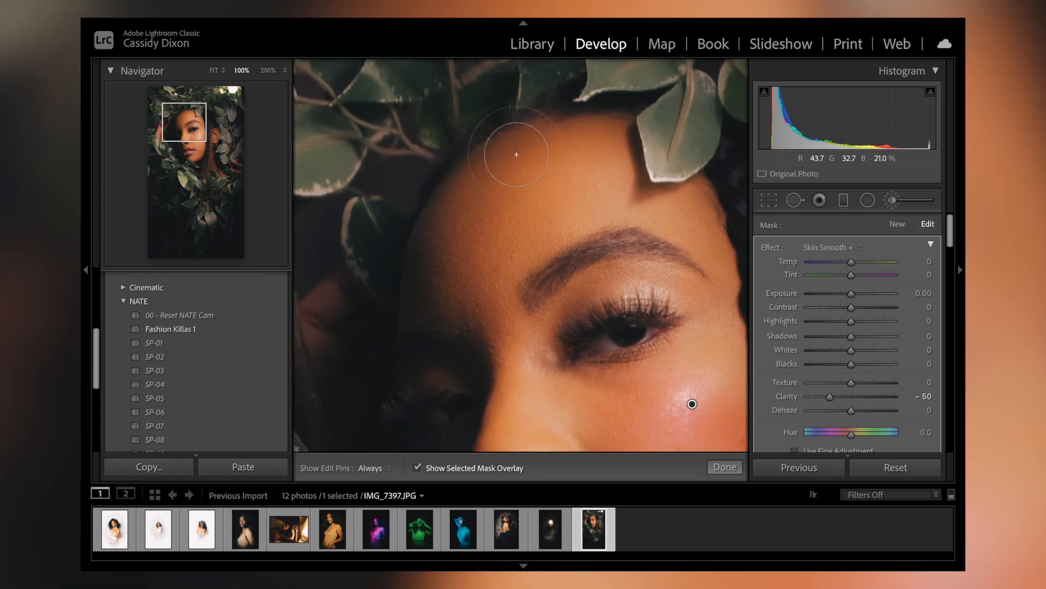
mouse_move(539, 210)
mouse_down()
mouse_move(615, 177)
mouse_move(512, 235)
mouse_move(574, 216)
mouse_move(467, 291)
mouse_move(474, 220)
mouse_move(448, 276)
mouse_move(444, 225)
mouse_move(545, 164)
mouse_move(505, 336)
mouse_move(513, 375)
mouse_move(498, 236)
mouse_move(602, 174)
mouse_move(563, 152)
mouse_move(499, 182)
mouse_move(439, 247)
mouse_move(466, 234)
mouse_move(479, 262)
mouse_up()
click(728, 468)
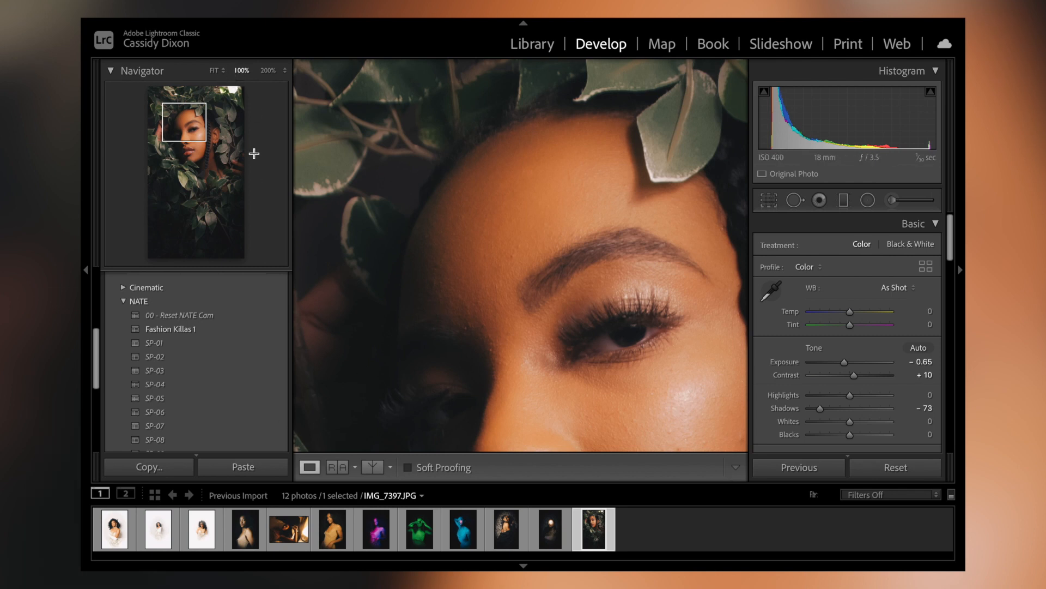
Step: Compare the whole twelfth photo before and after editing in a side-by-side view
click(214, 70)
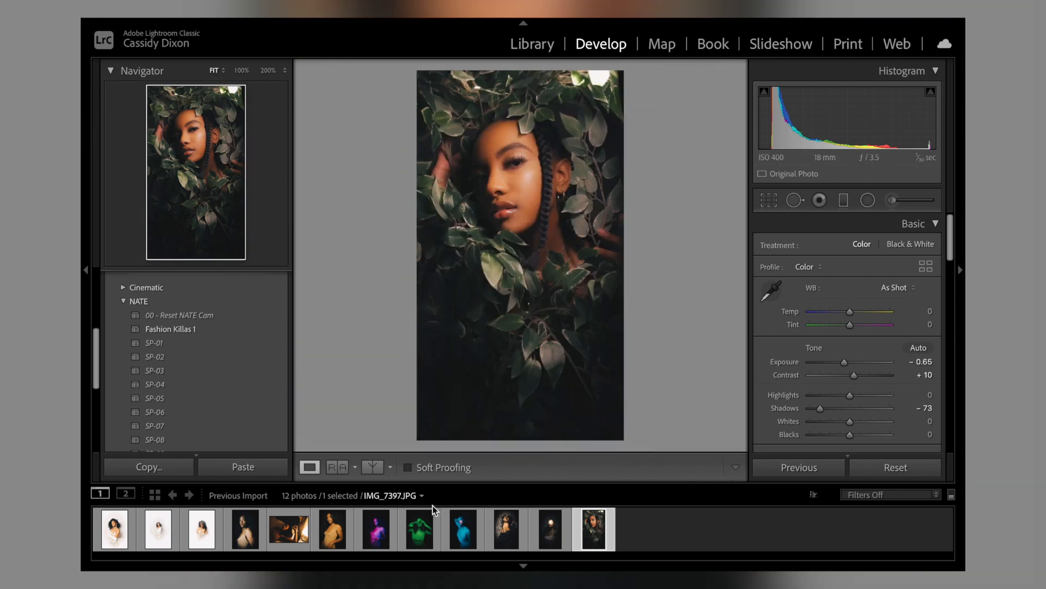
click(344, 468)
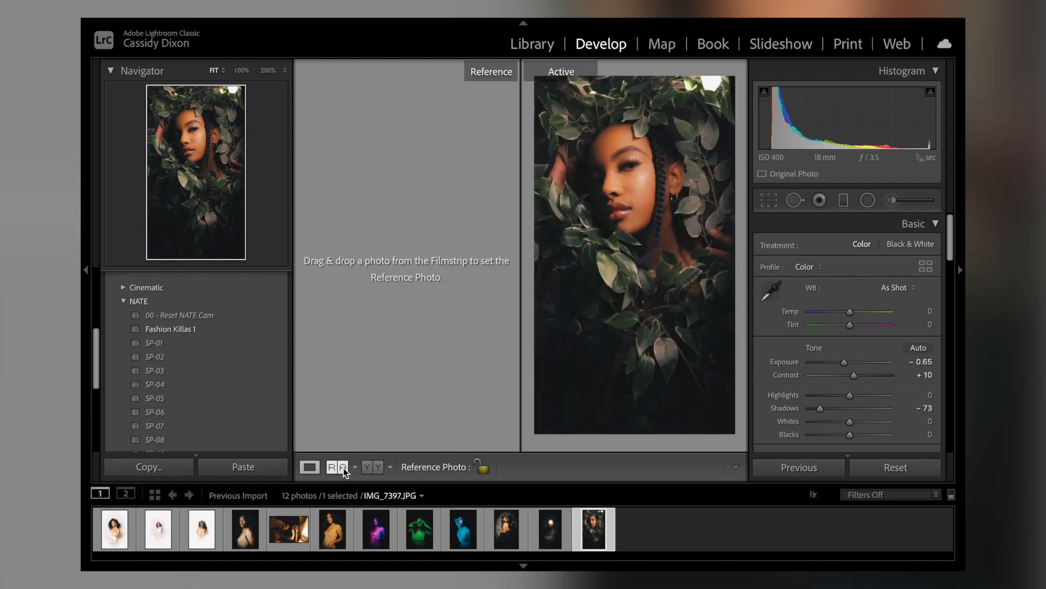
click(371, 469)
click(371, 470)
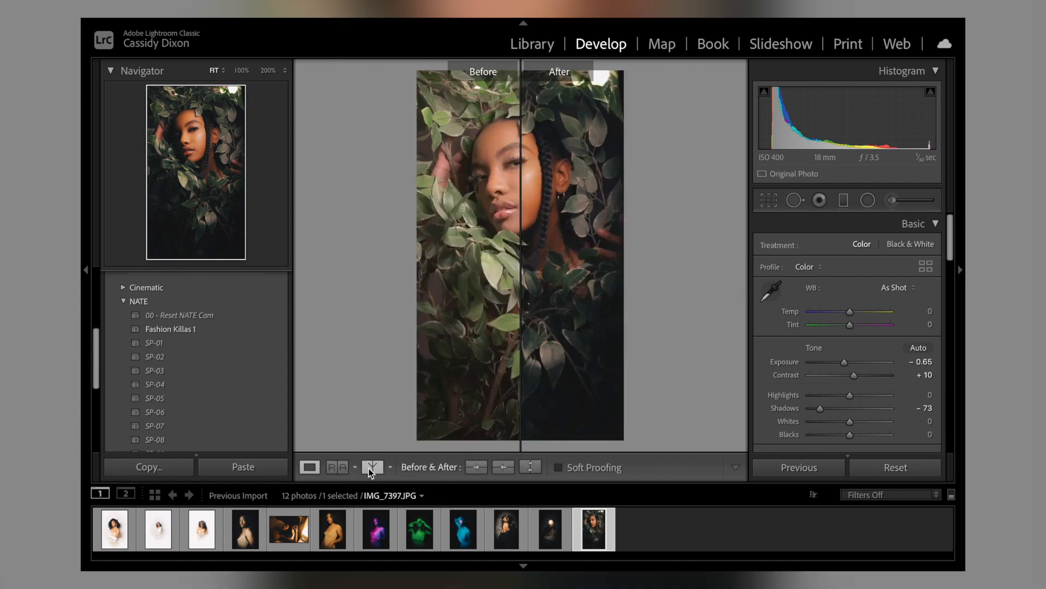
click(370, 468)
click(369, 469)
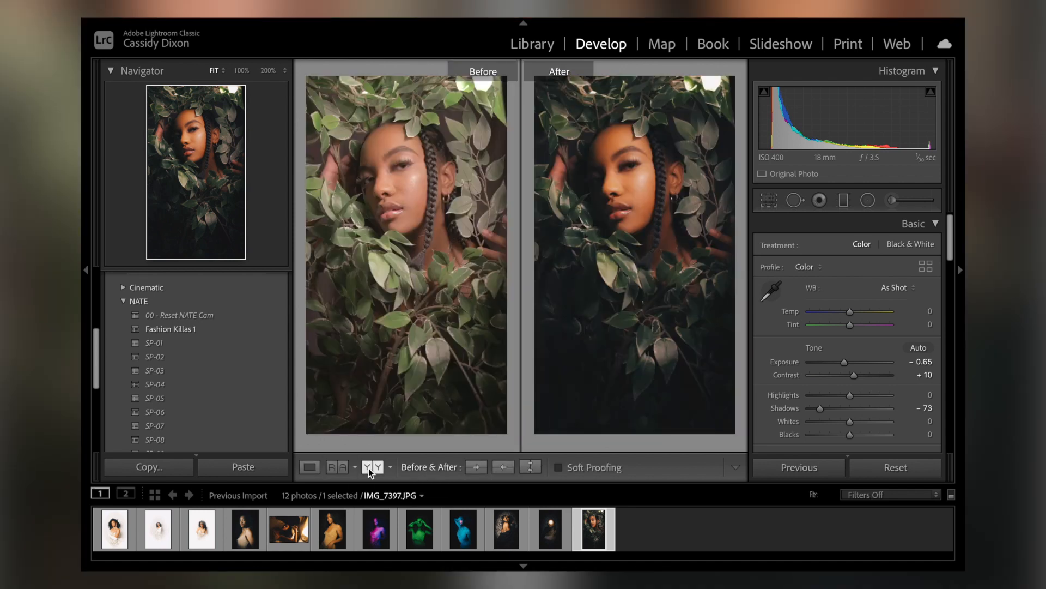
Step: Review the before and after versions of the first five photos, one after another
mouse_move(724, 569)
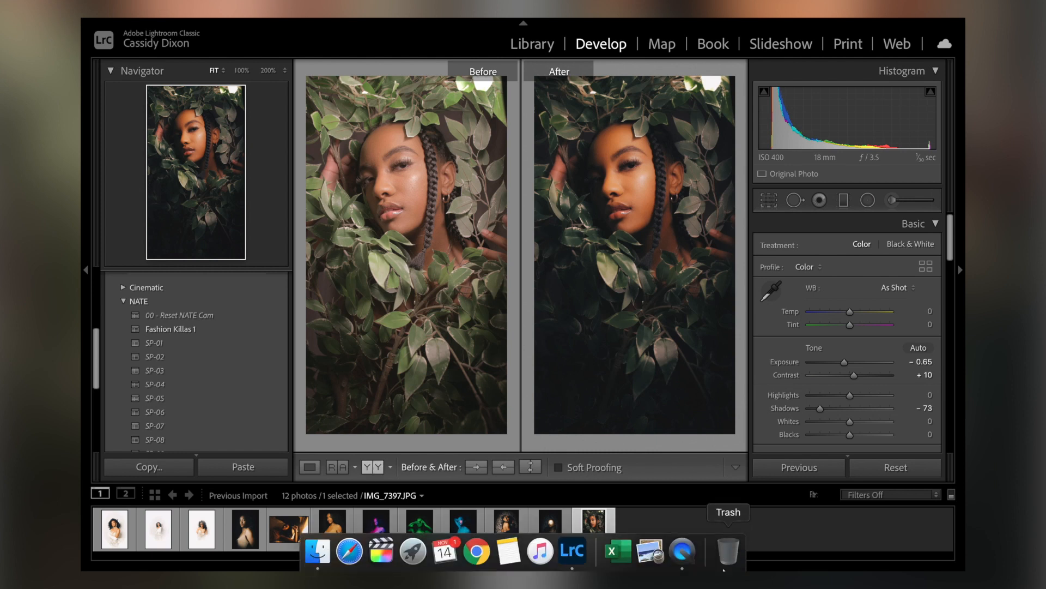
click(115, 531)
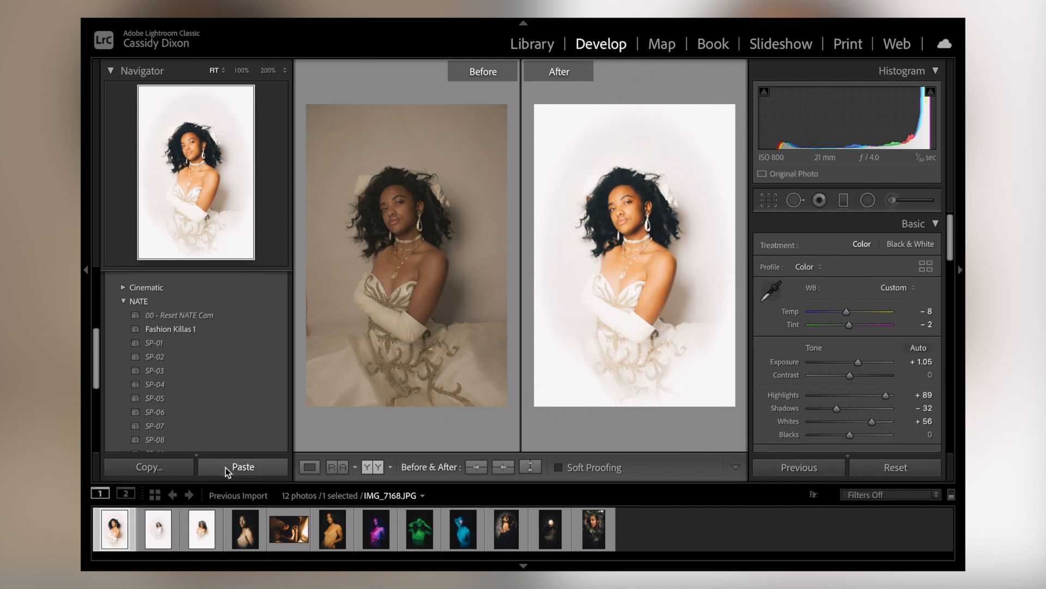
click(155, 531)
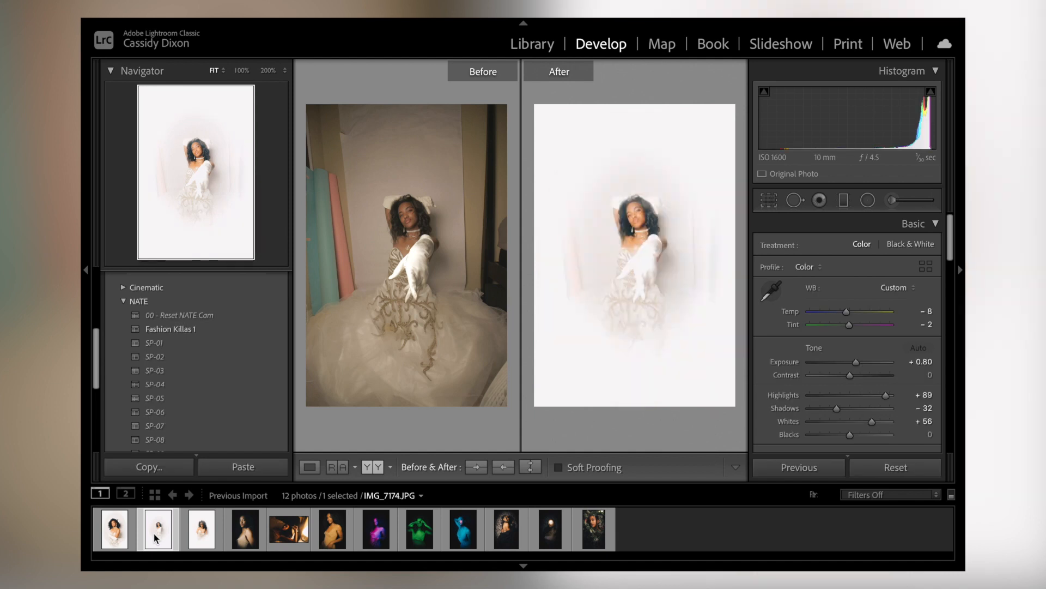
click(208, 533)
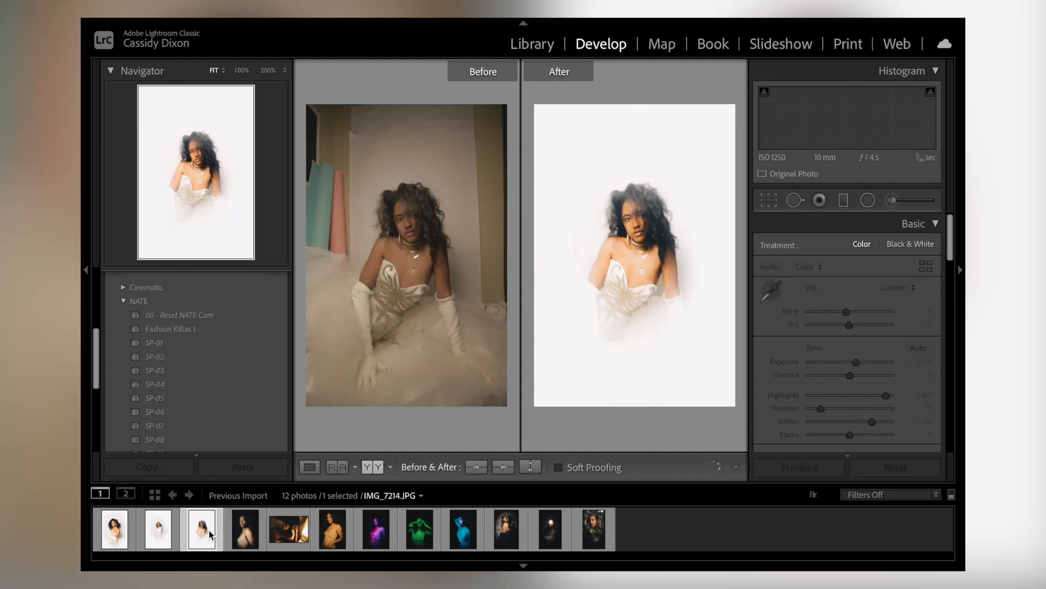
click(247, 534)
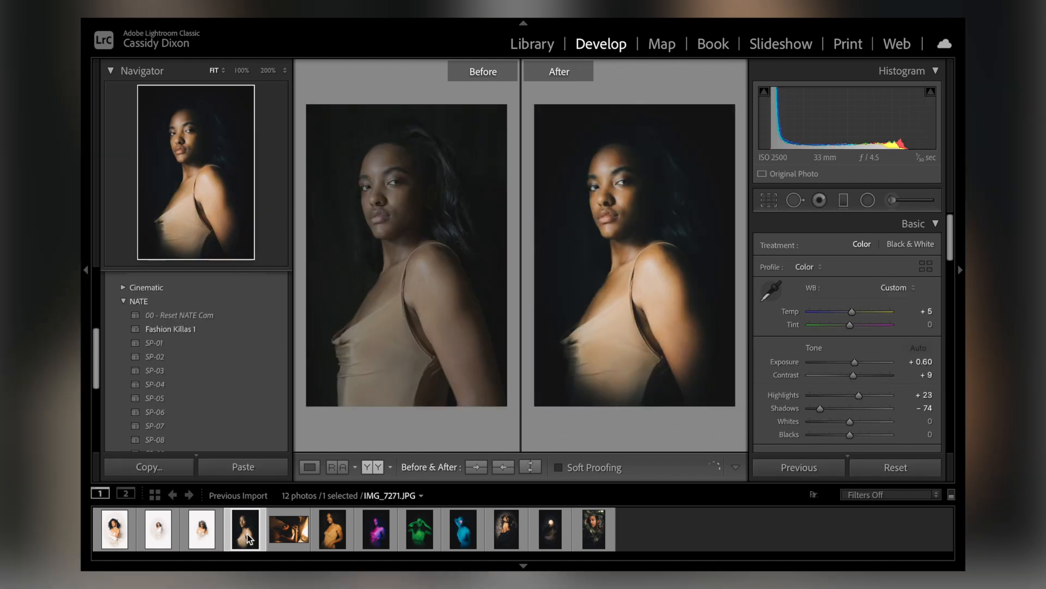
click(294, 532)
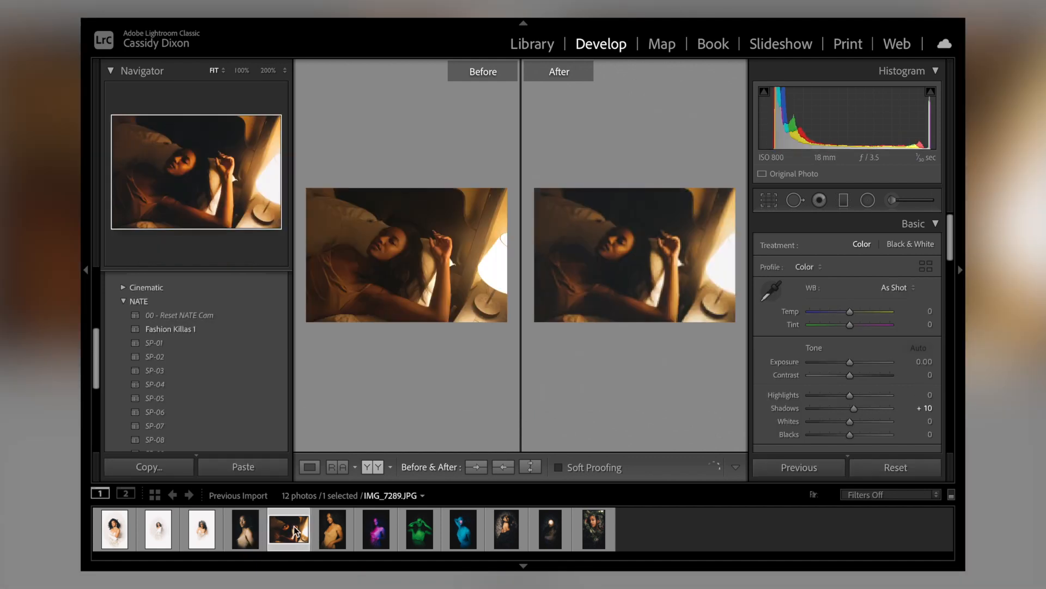
Step: Compare the fifth photo in the split before/after layouts and return to the side-by-side view
click(378, 469)
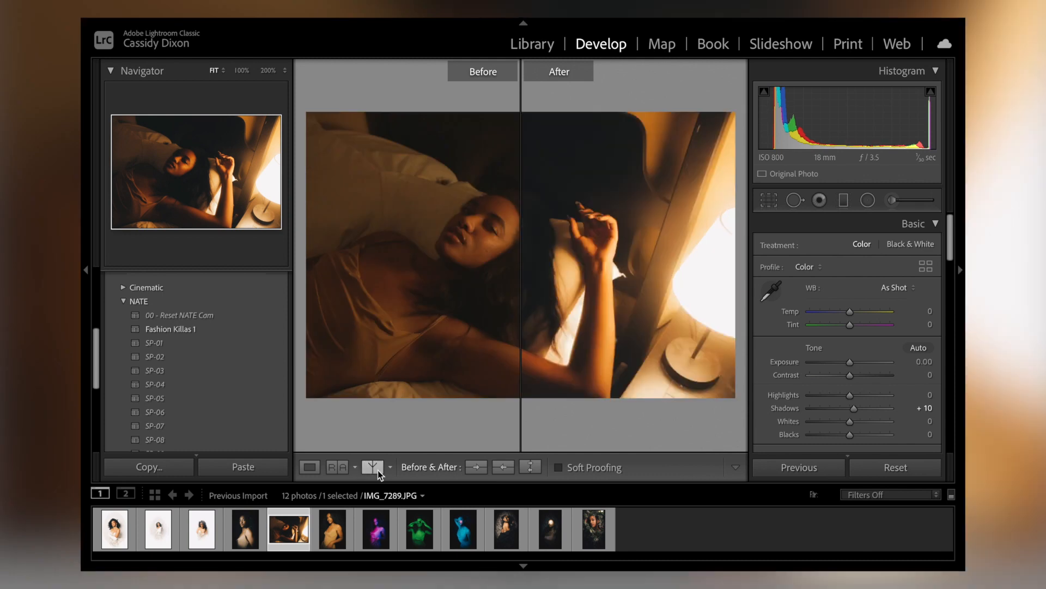
click(377, 470)
click(378, 470)
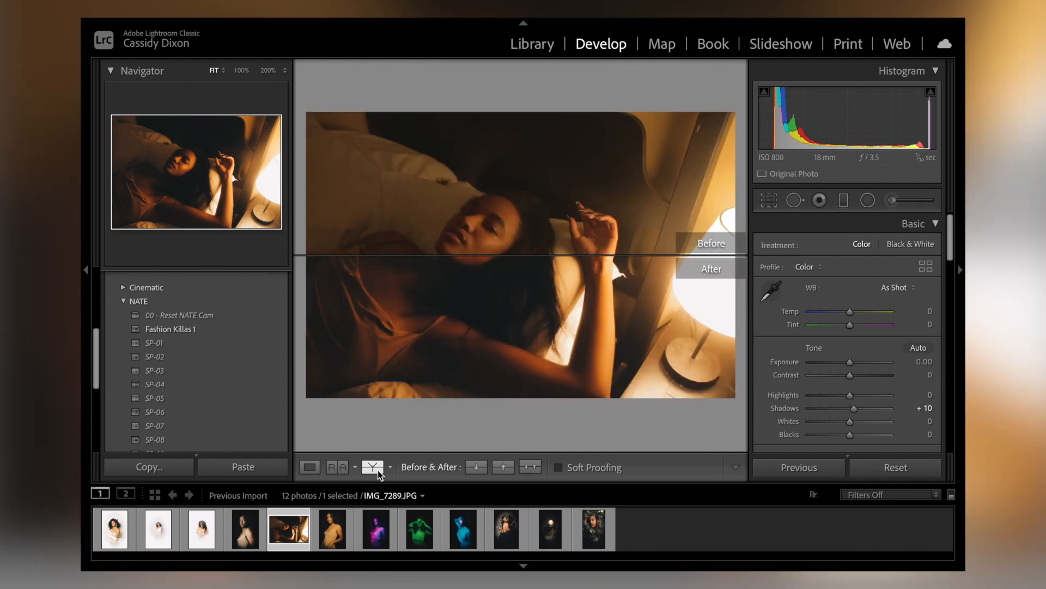
click(377, 470)
Step: Review the before and after versions of the sixth through twelfth photos, one after another
click(335, 528)
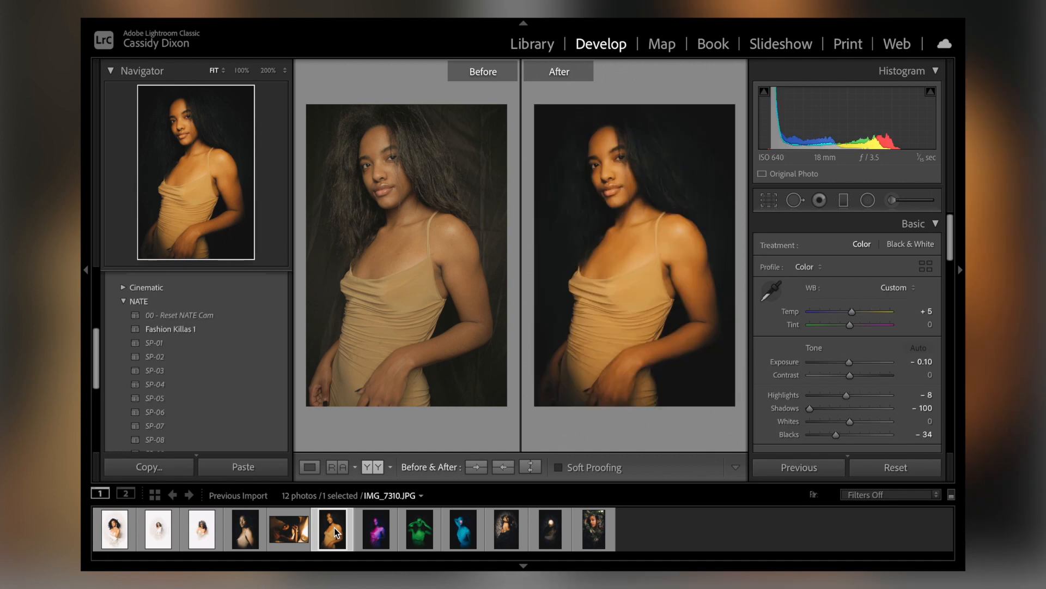
click(376, 537)
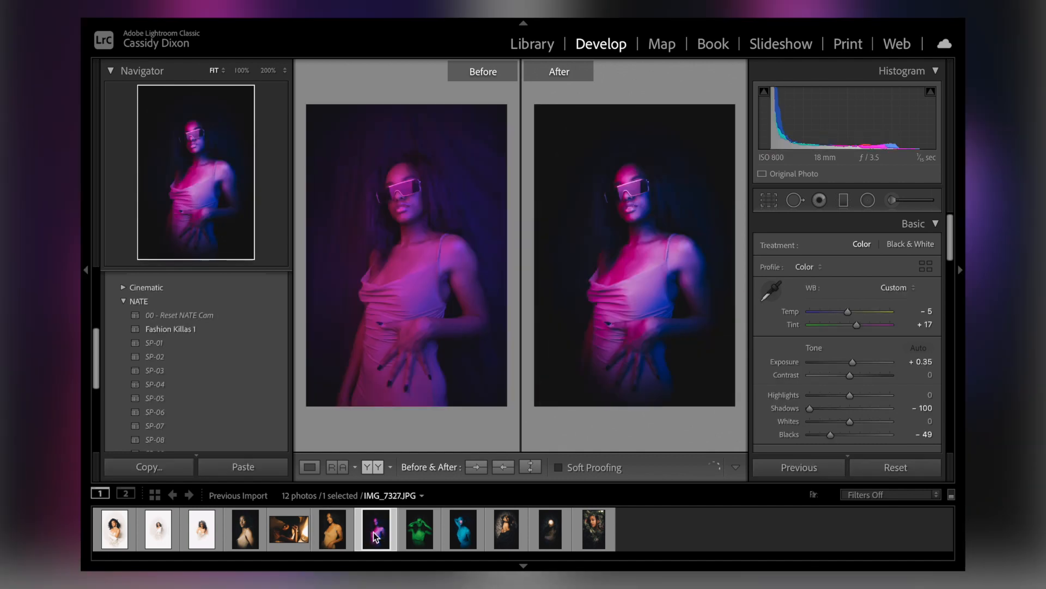
click(427, 534)
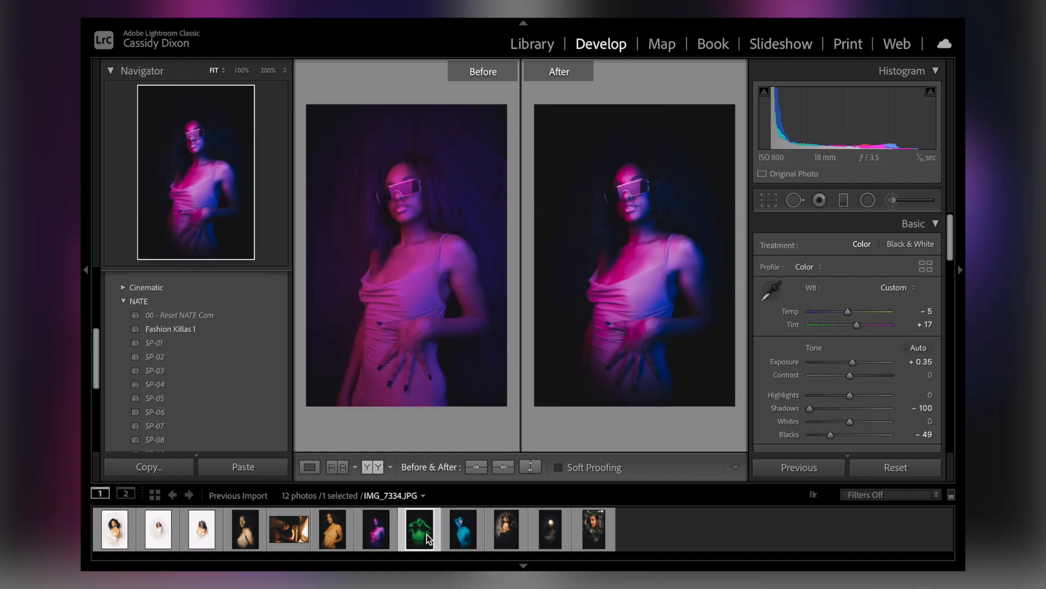
click(457, 535)
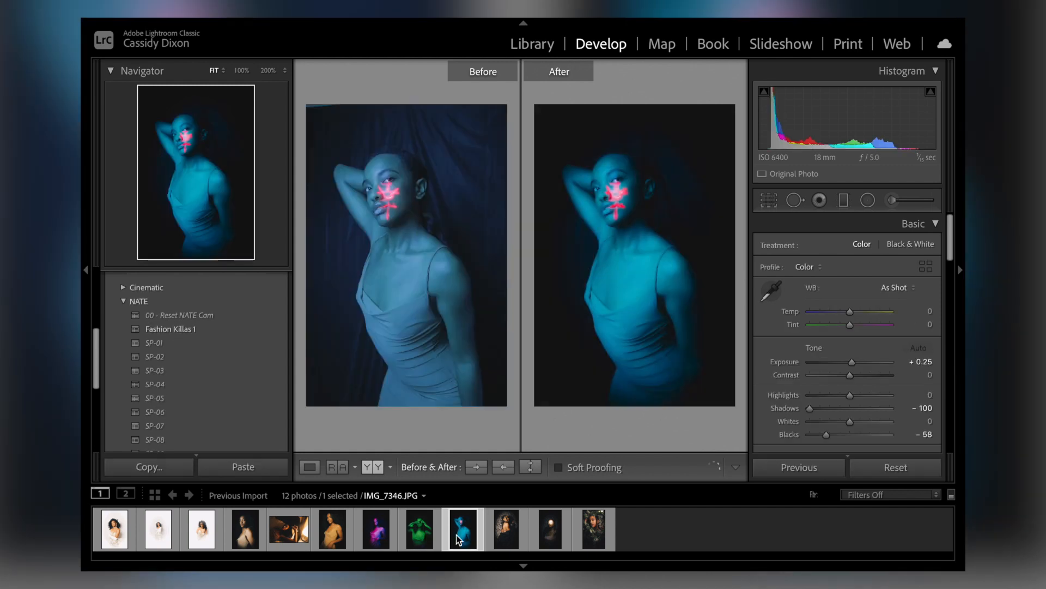
click(511, 536)
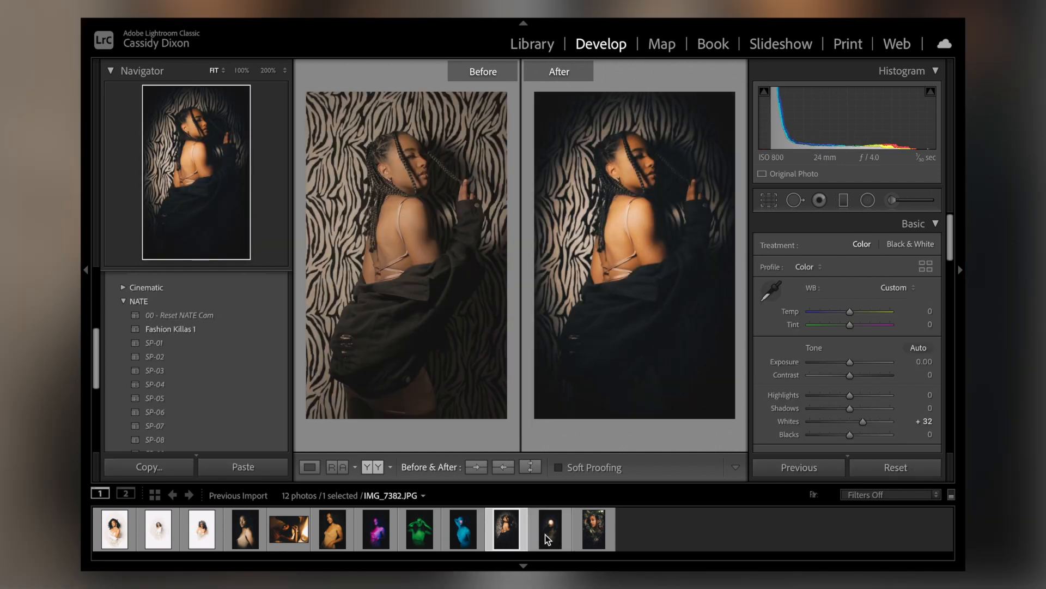
click(545, 534)
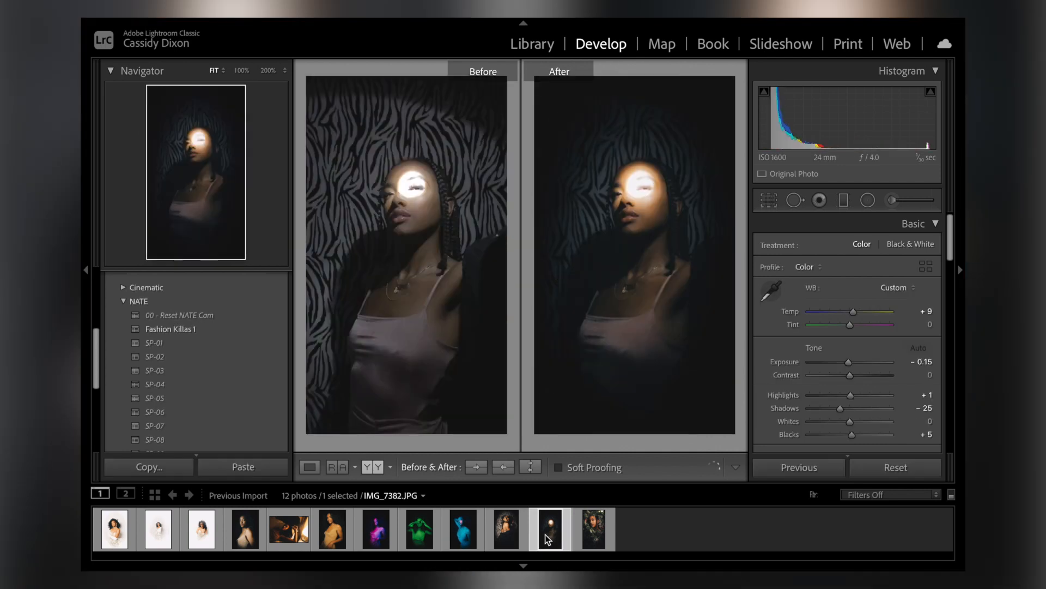
click(597, 540)
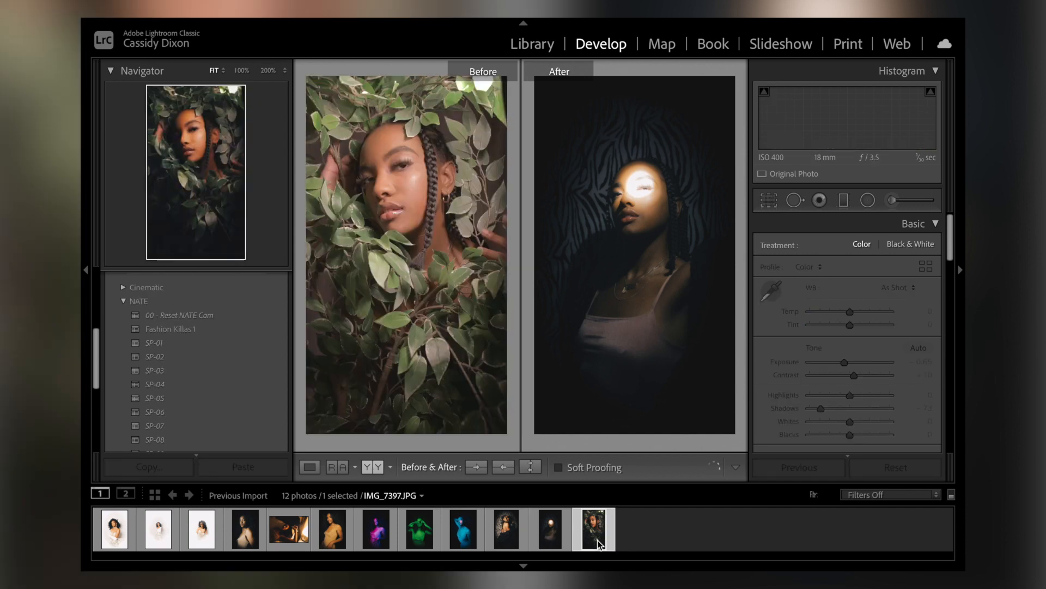